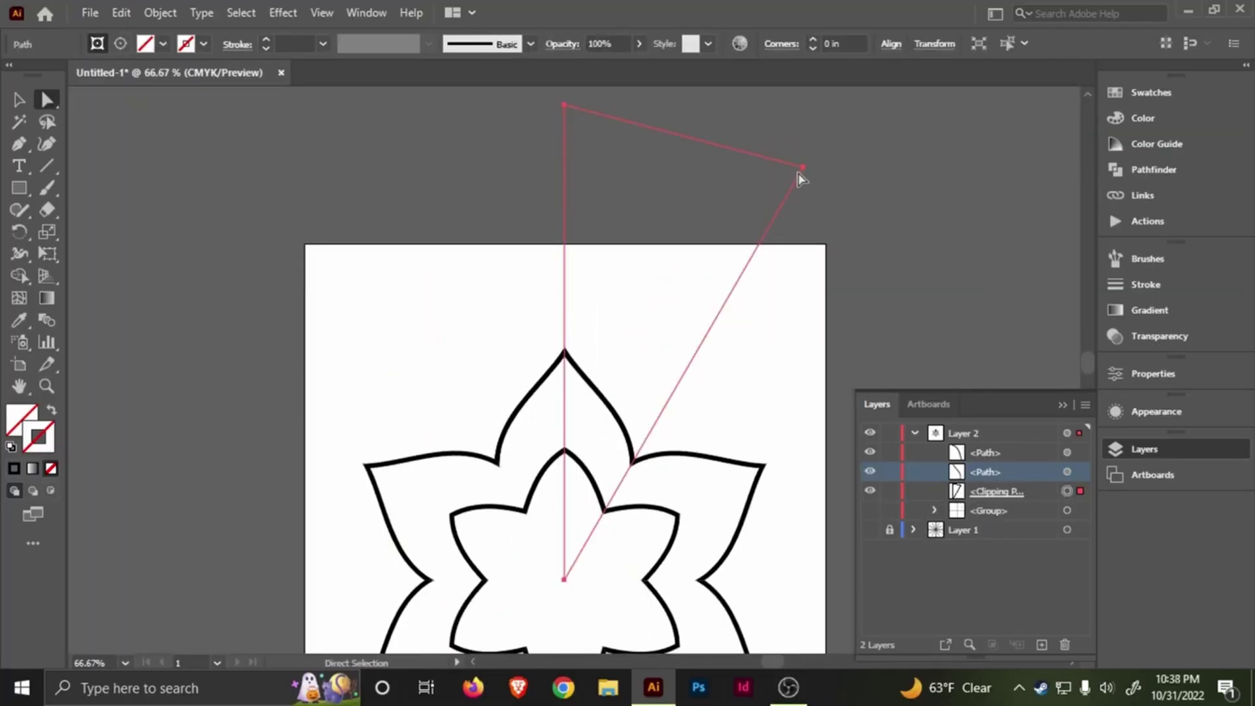
# Step: Adjust the outer corner of the triangular clipping path around the mandala's repeating wedge
pyautogui.moveTo(802, 168); pyautogui.dragTo(797, 179)
pyautogui.scroll(4, 762, 337)
pyautogui.scroll(-3, 762, 337)
pyautogui.moveTo(885, 115); pyautogui.dragTo(877, 129)
pyautogui.scroll(2, 502, 438)
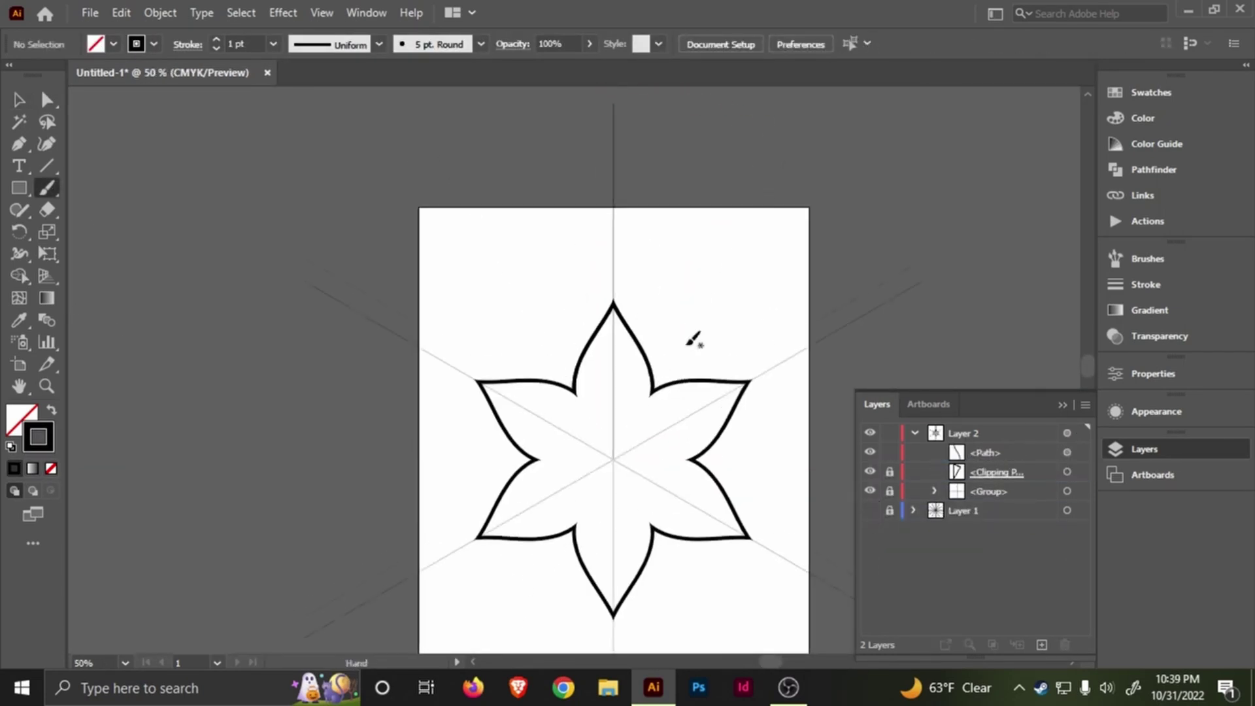
# Step: Paint the petal and inner detail strokes inside the mandala's mirrored wedge with the Paintbrush
pyautogui.scroll(3, 694, 342)
pyautogui.moveTo(637, 377); pyautogui.dragTo(734, 351)
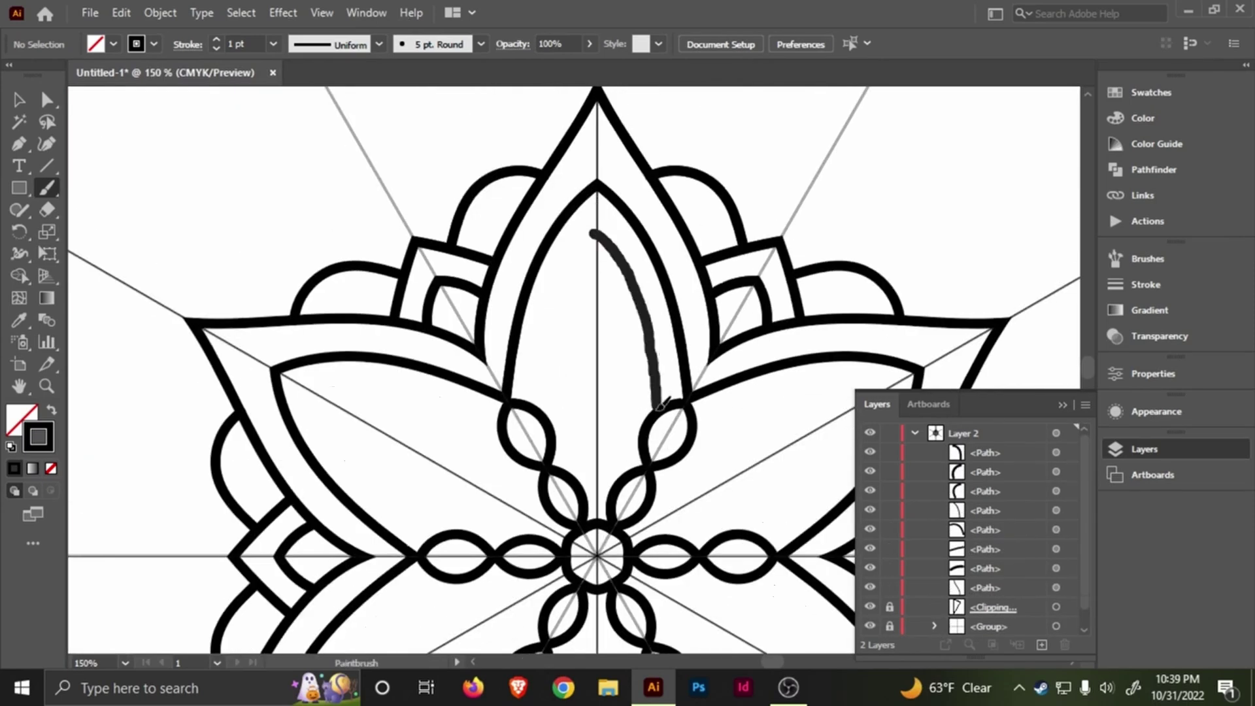
pyautogui.click(42, 99)
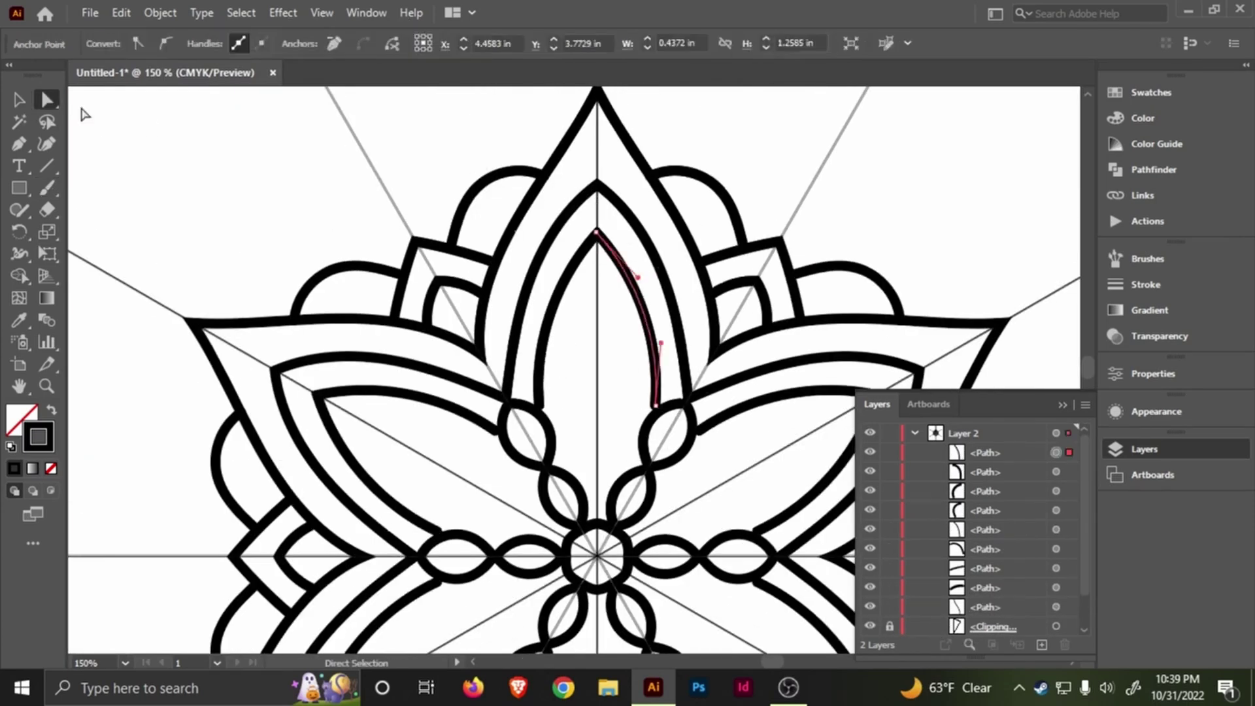
# Step: Apply the tapered-both-ends width profile to the innermost petal stroke and save the document
pyautogui.click(19, 99)
pyautogui.click(379, 44)
pyautogui.click(346, 98)
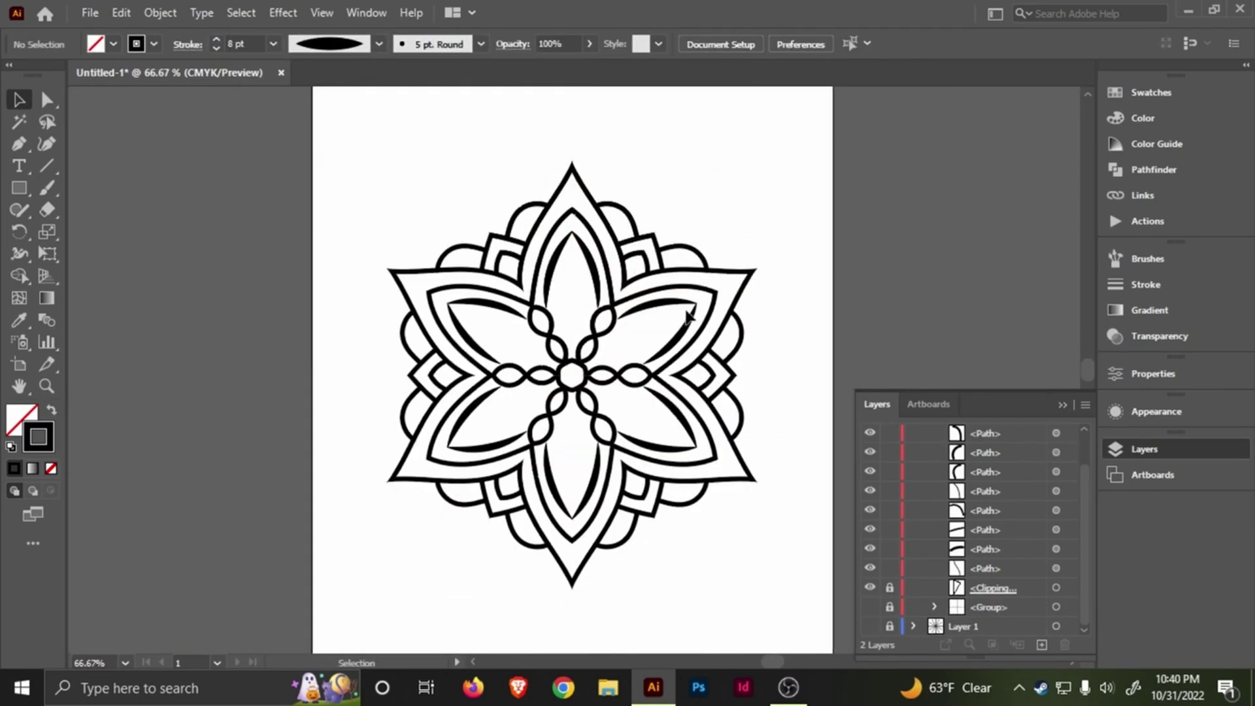
pyautogui.hotkey('ctrl', 's')
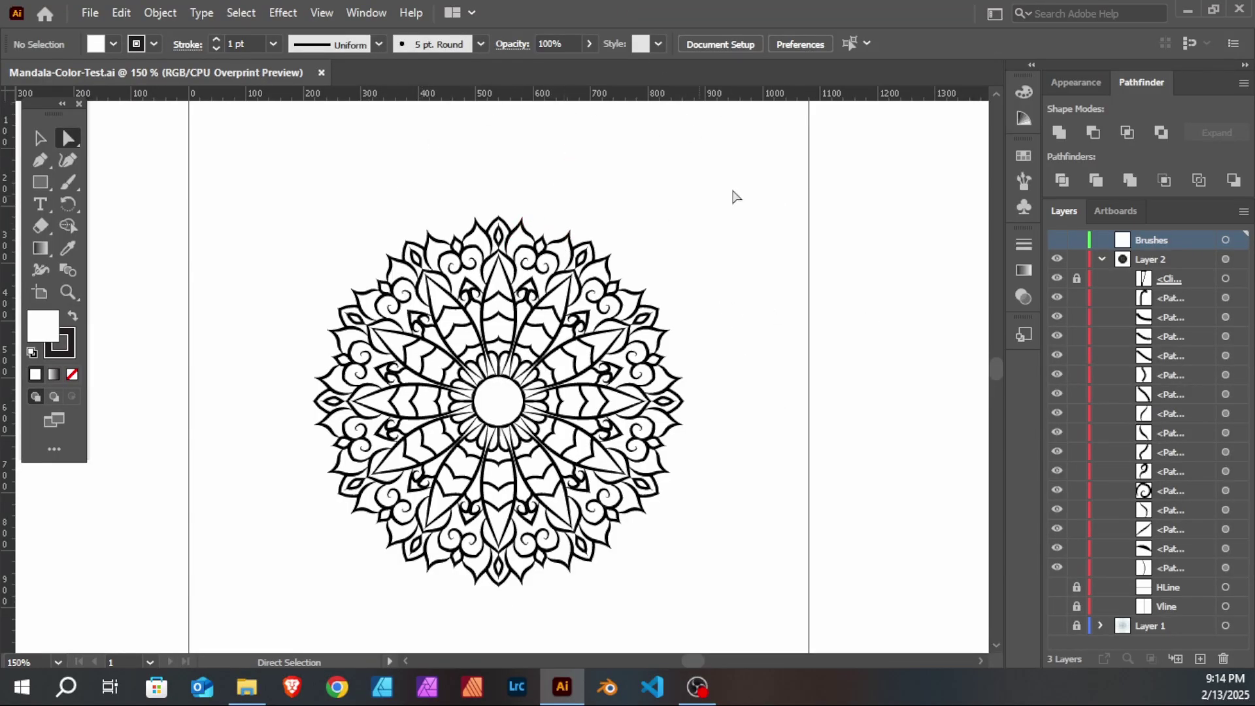
# Step: Inspect the tapered stroke on the pointed outer petal beside the mandala's top centre
pyautogui.click(524, 250)
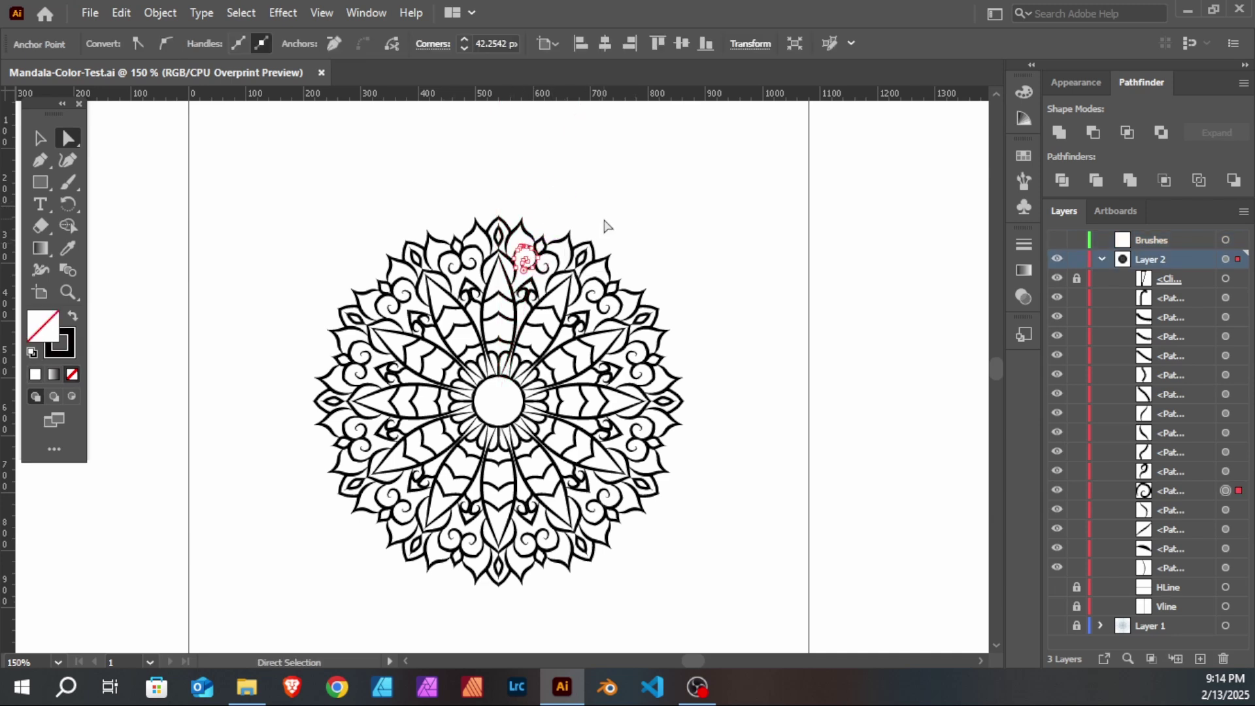
pyautogui.scroll(2, 534, 218)
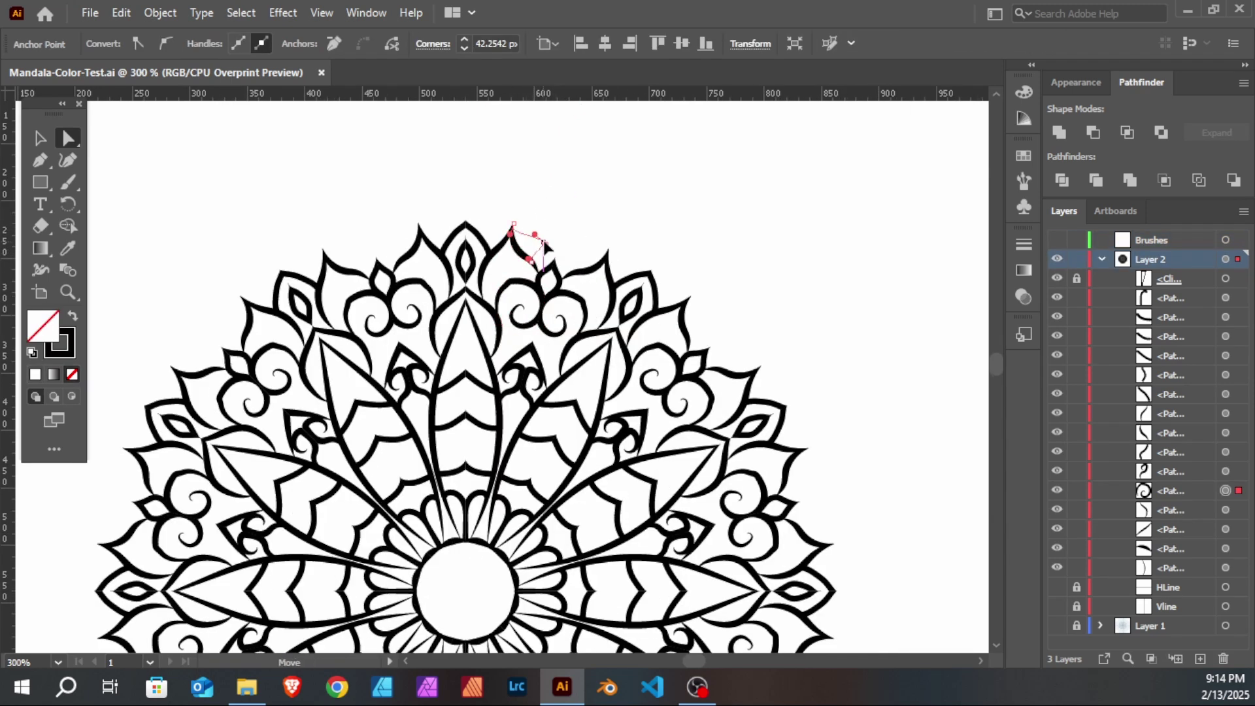
pyautogui.click(546, 247)
pyautogui.click(515, 256)
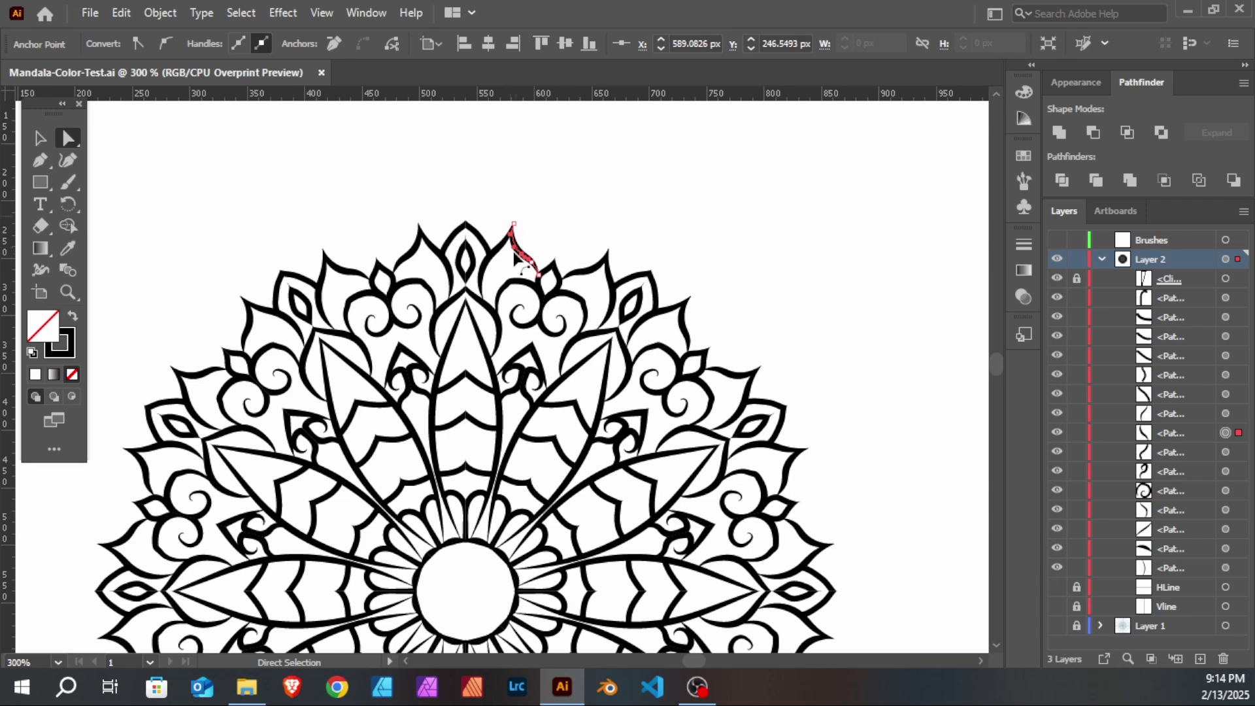
pyautogui.scroll(2, 523, 248)
pyautogui.moveTo(584, 314); pyautogui.dragTo(690, 326)
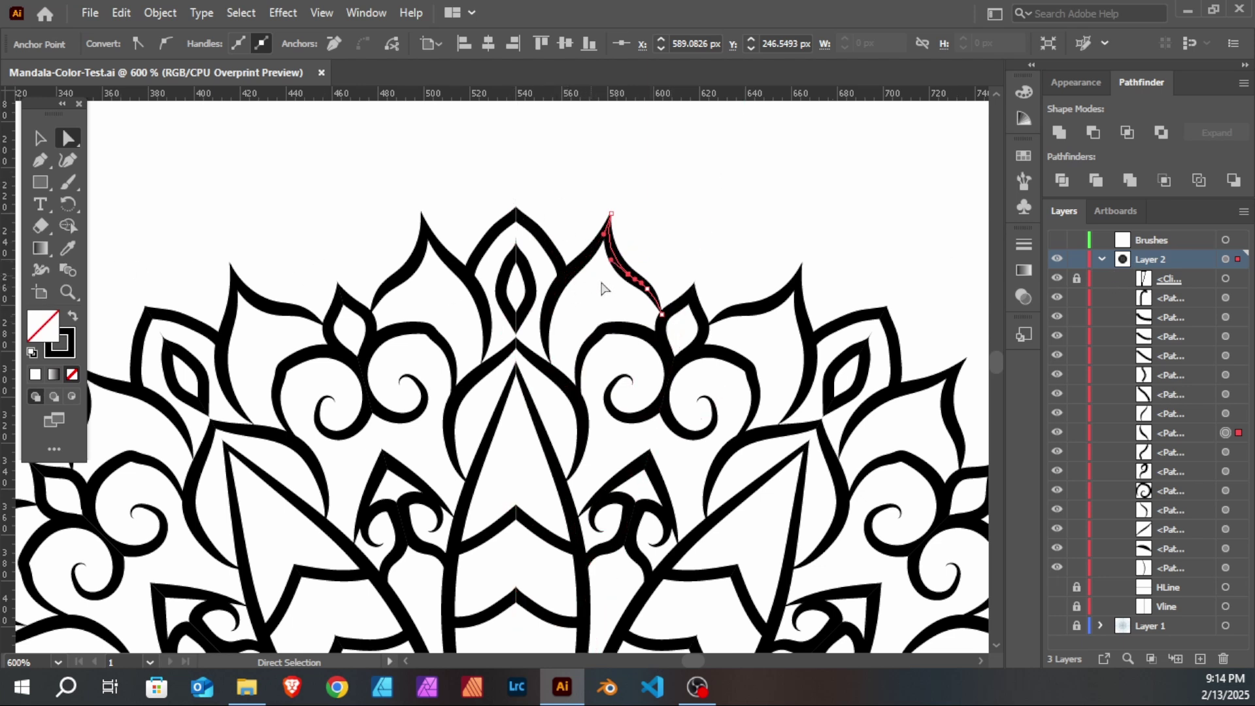
# Step: Select all the mandala strokes and expand their appearance
pyautogui.hotkey('ctrl', 'a')
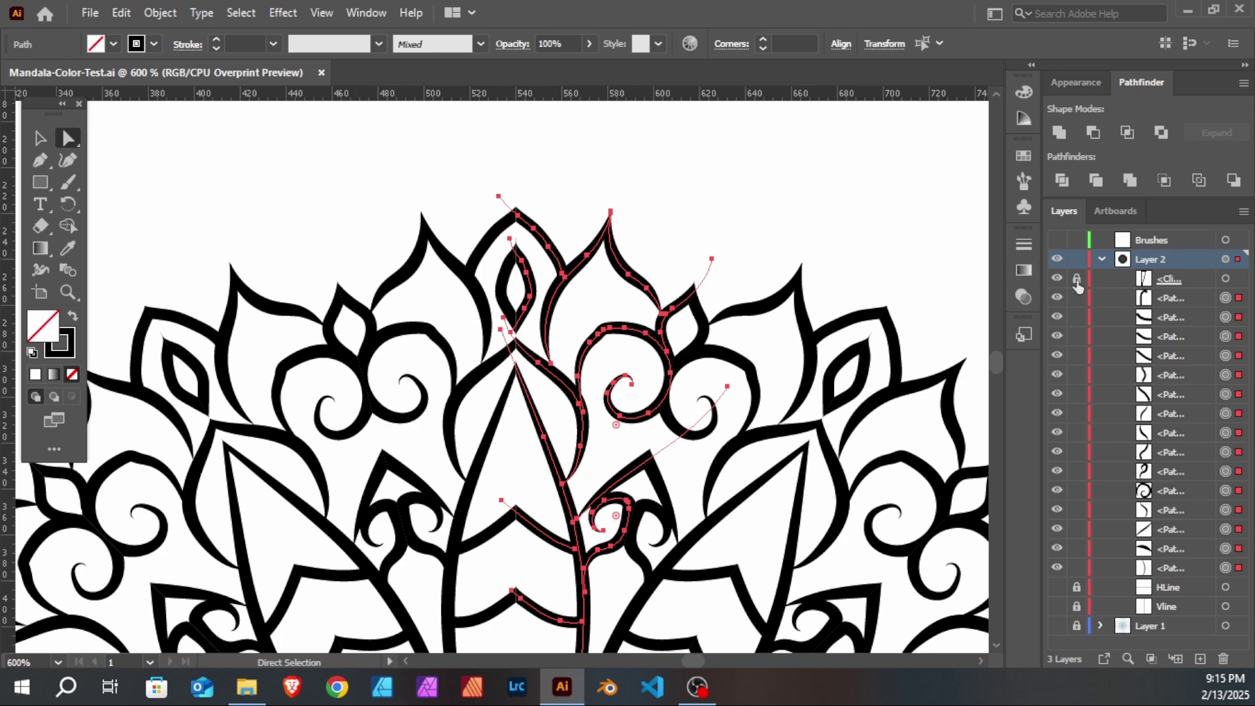
pyautogui.click(155, 16)
pyautogui.click(307, 242)
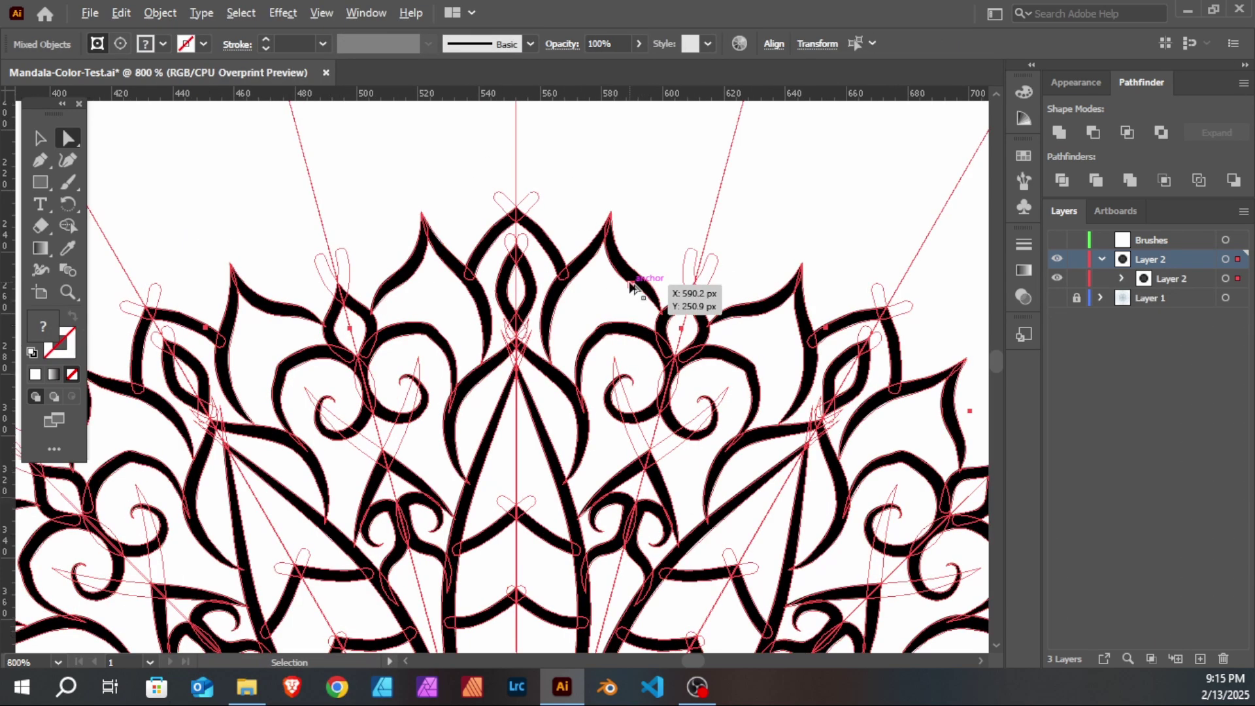
# Step: Try shifting the expanded outlines near the pointed outer petal, and undo each move
pyautogui.scroll(3, 637, 281)
pyautogui.moveTo(580, 228); pyautogui.dragTo(538, 320)
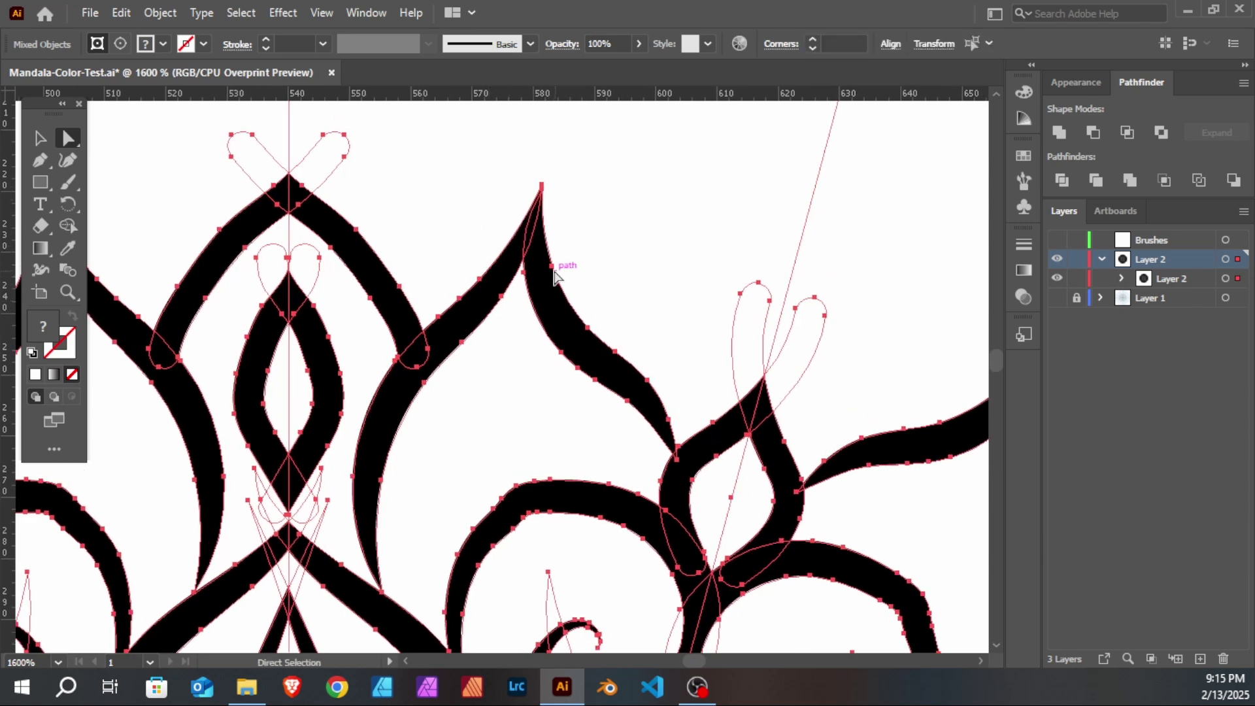
pyautogui.moveTo(562, 322); pyautogui.dragTo(579, 315)
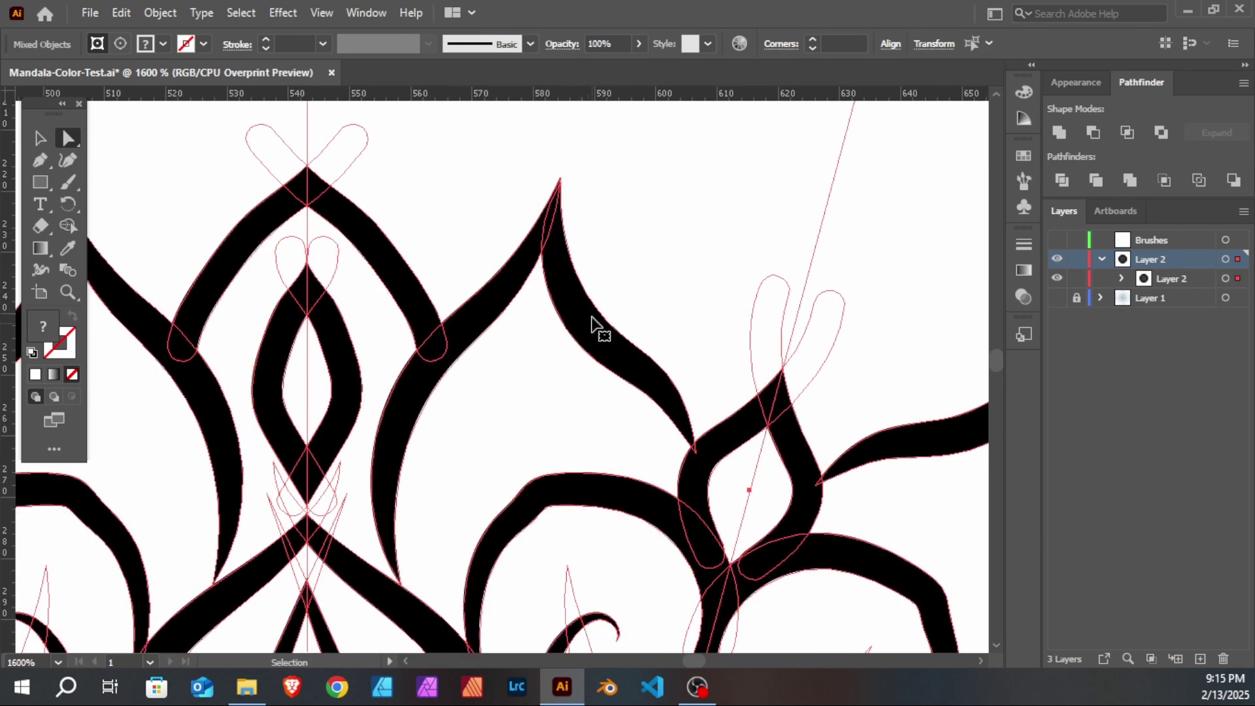
pyautogui.hotkey('ctrl', 'z')
pyautogui.moveTo(551, 271); pyautogui.dragTo(607, 261)
pyautogui.hotkey('ctrl', 'z')
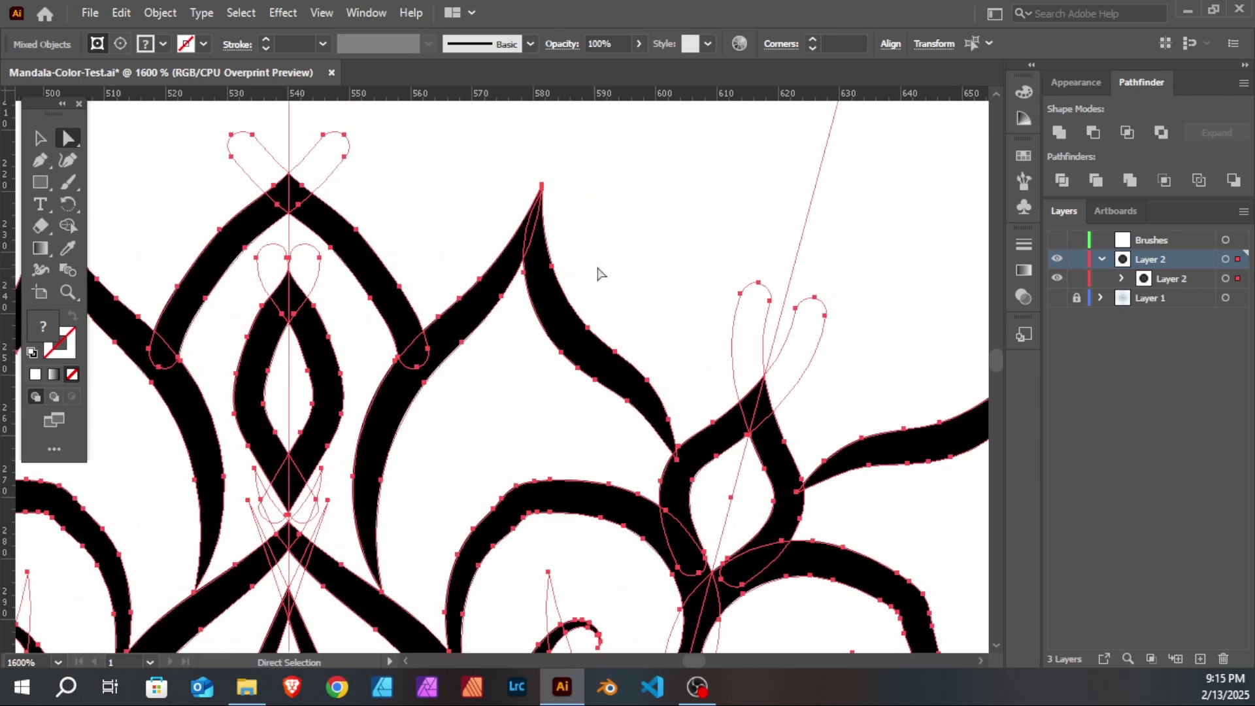
# Step: Select the two outlines of the pointed outer petal for the Shape Builder, and undo the appearance expansion
pyautogui.moveTo(548, 274); pyautogui.dragTo(573, 295)
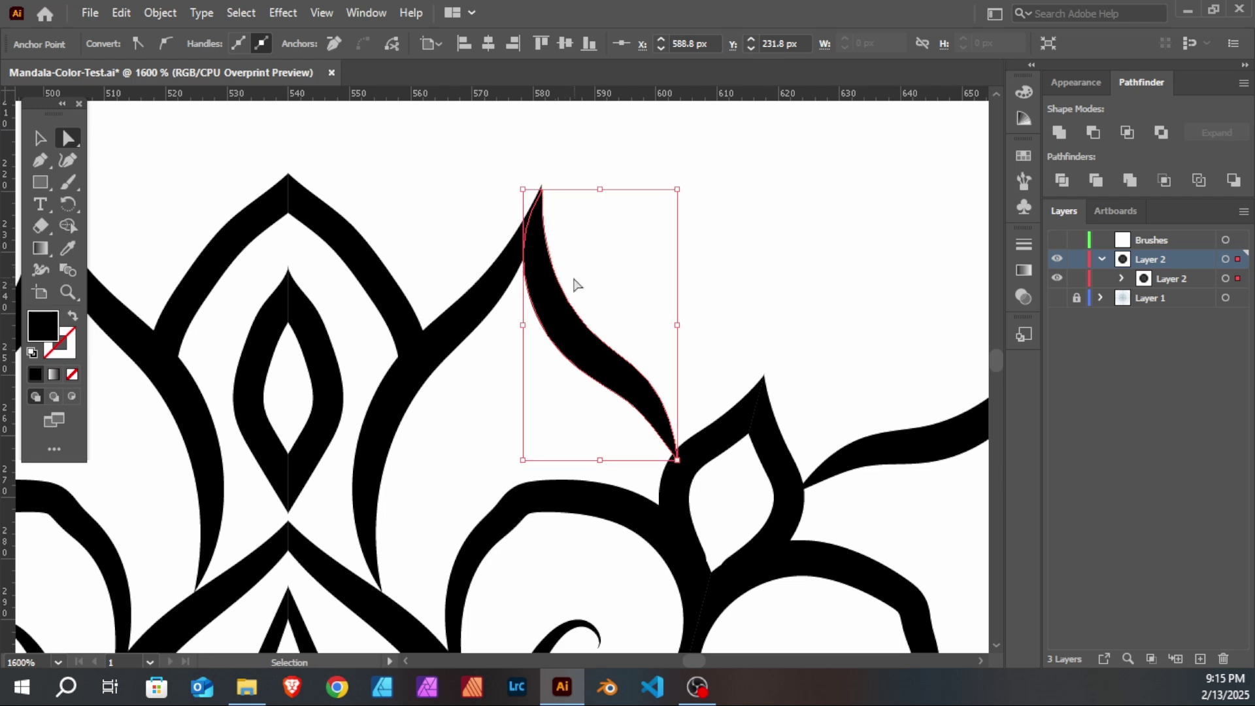
pyautogui.click(513, 276)
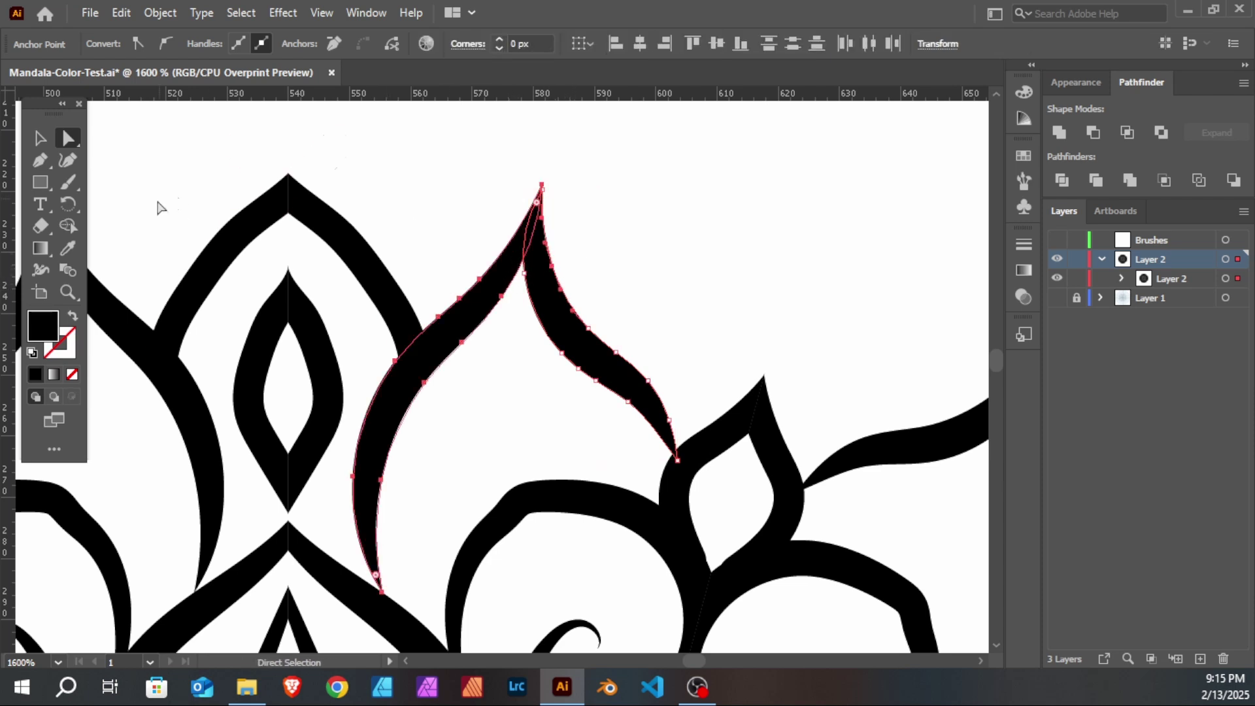
pyautogui.click(69, 226)
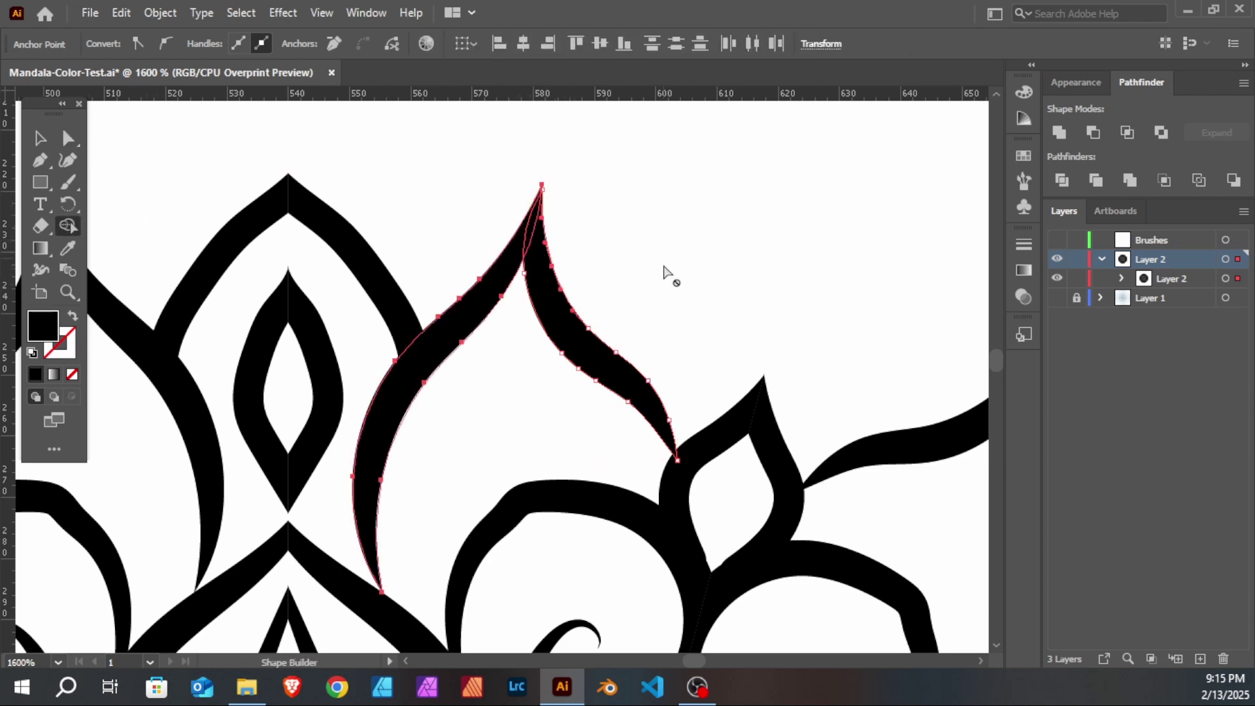
pyautogui.hotkey('ctrl', 'a')
pyautogui.press('a')
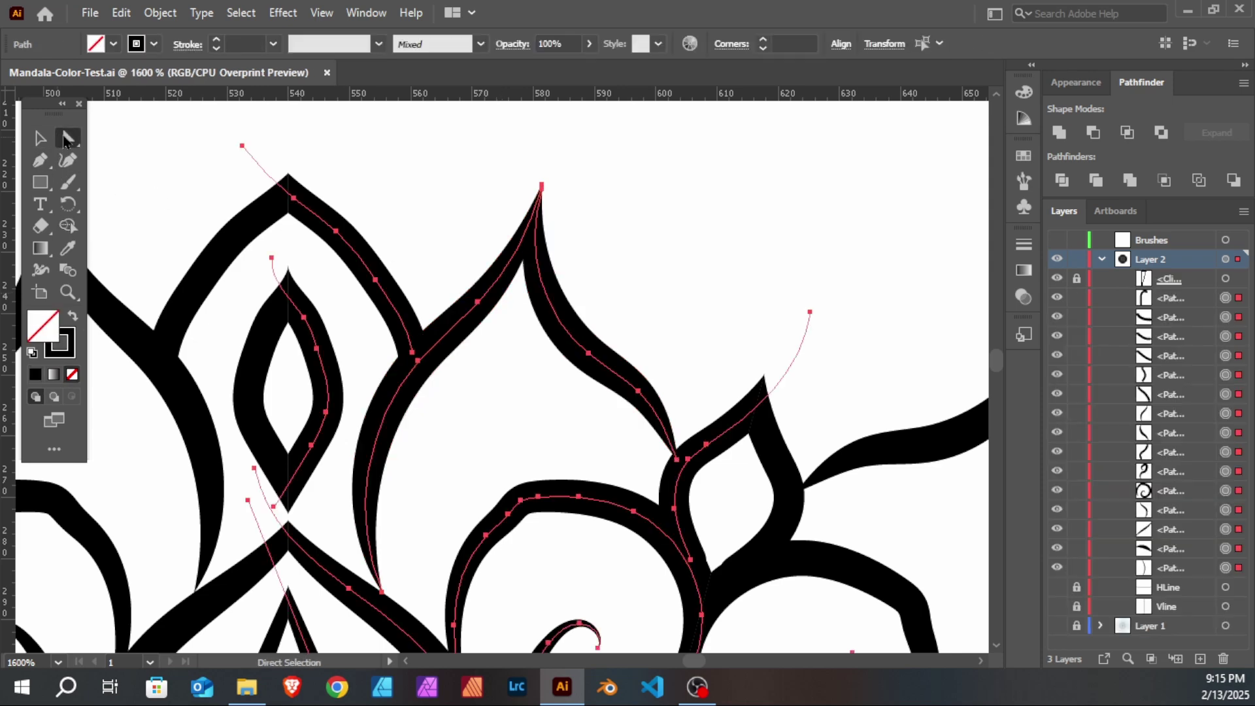
# Step: Draw a rectangle that covers the whole mandala
pyautogui.hotkey('ctrl', '-')
pyautogui.hotkey('ctrl', '-')
pyautogui.hotkey('ctrl', '-')
pyautogui.hotkey('ctrl', '-')
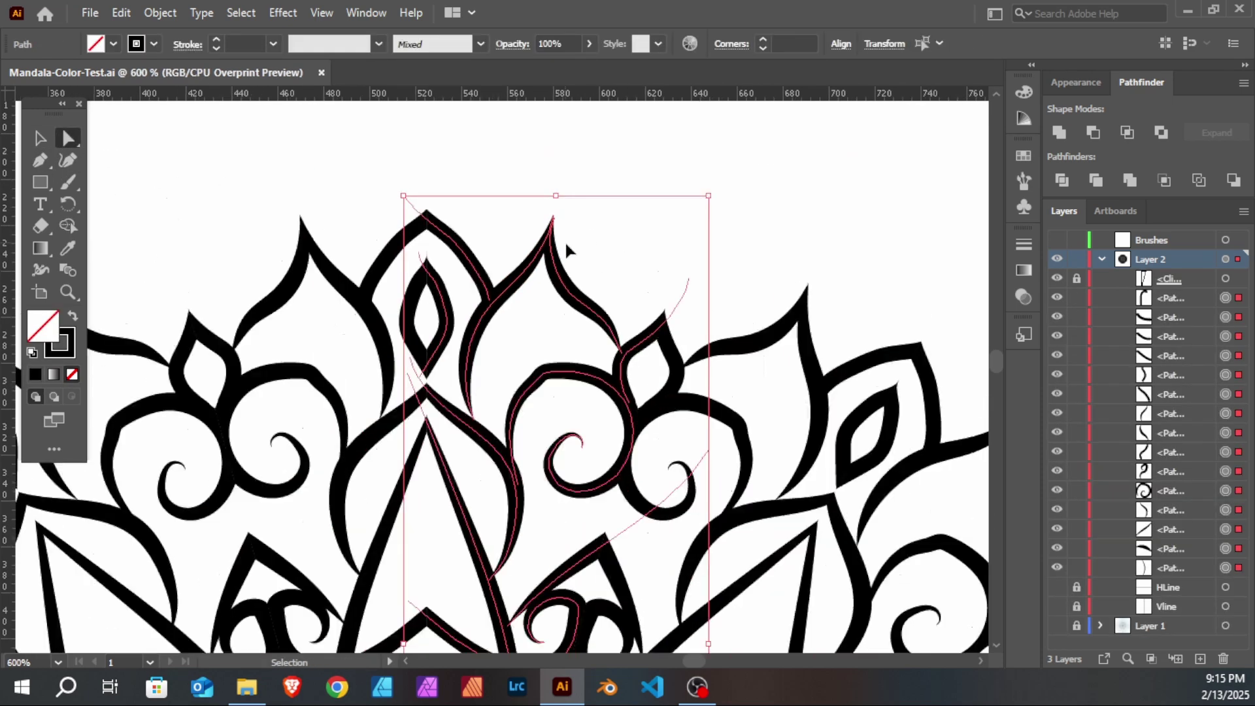
pyautogui.hotkey('ctrl', '-')
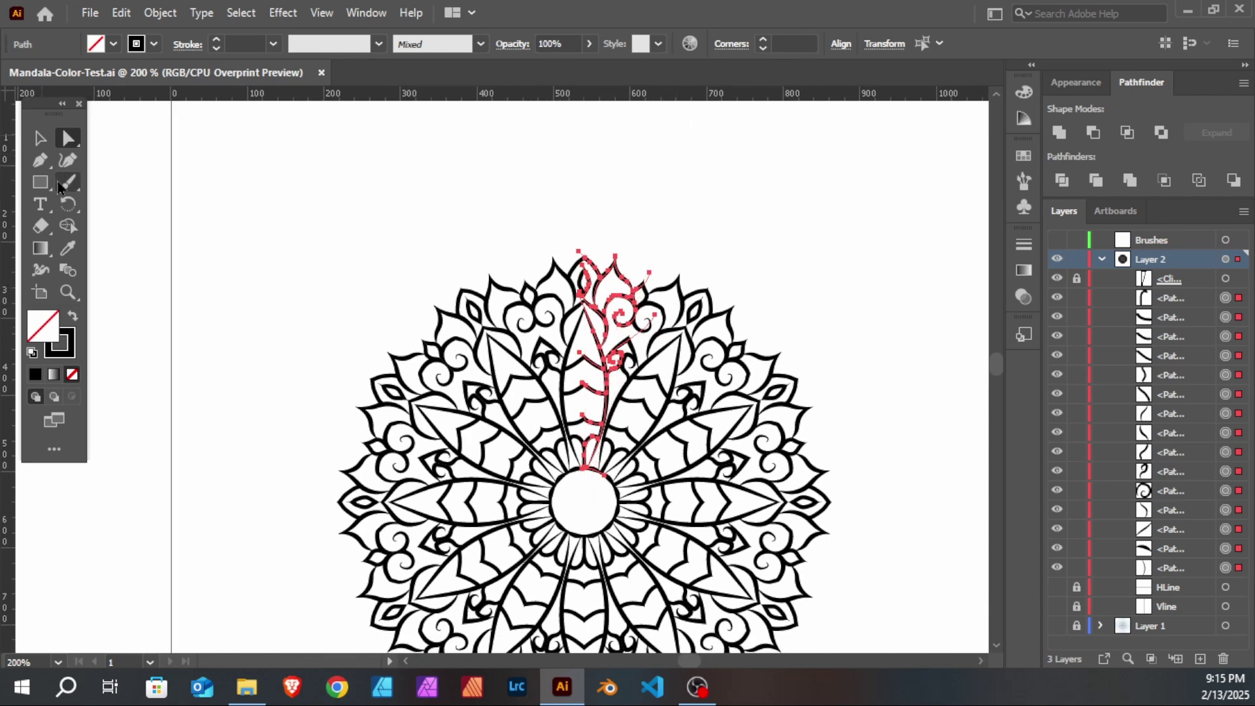
pyautogui.press('m')
pyautogui.hotkey('ctrl', '-')
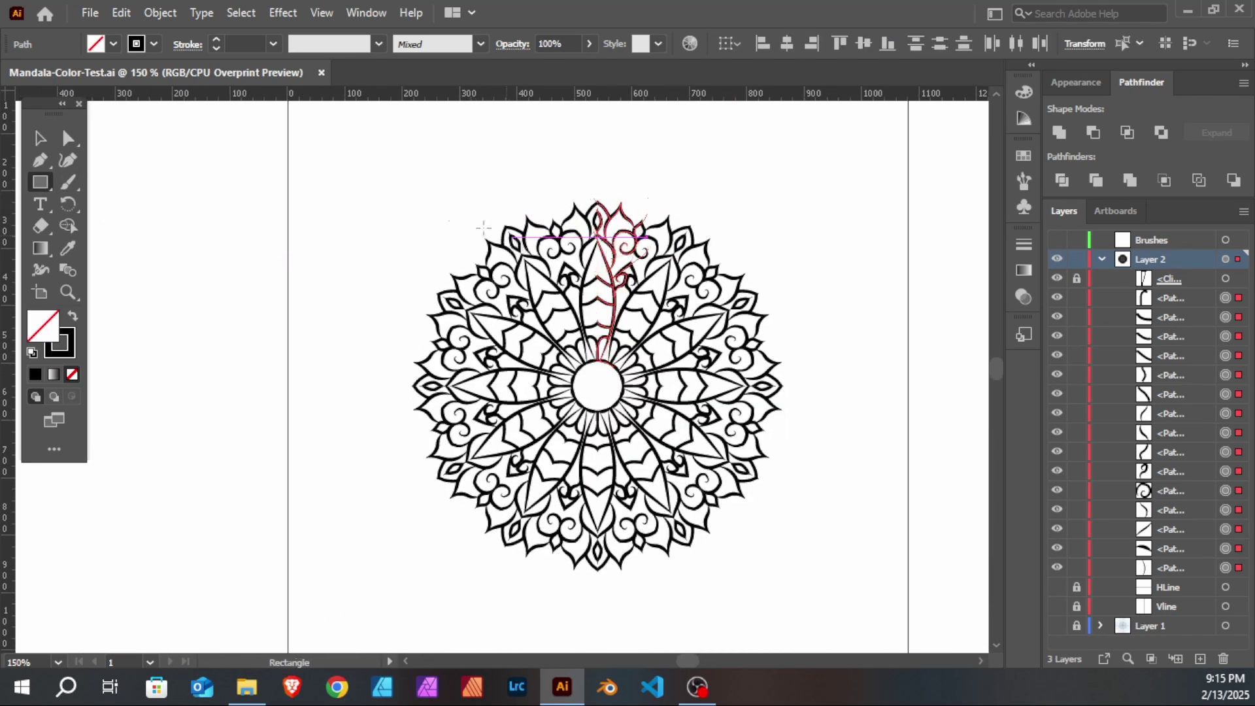
pyautogui.moveTo(405, 157); pyautogui.dragTo(836, 614)
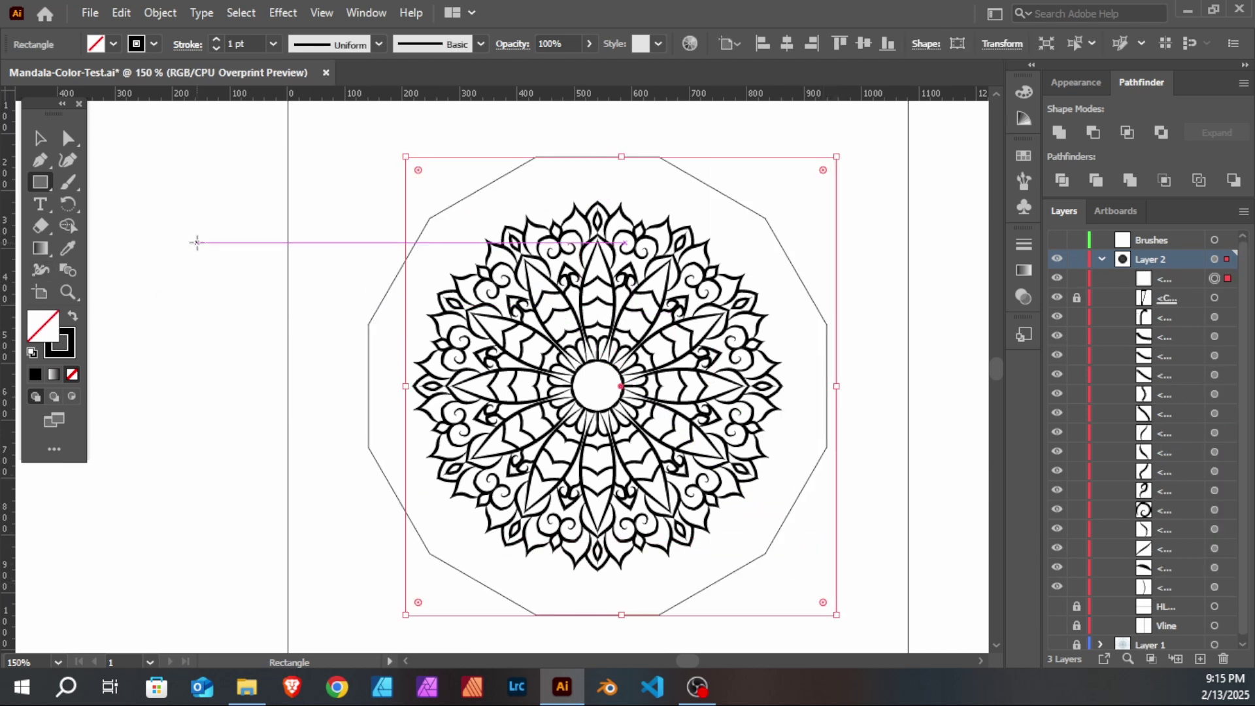
# Step: Move the rectangle below all the brush strokes in Layer 2, directly above HLine
pyautogui.press('ctrl')
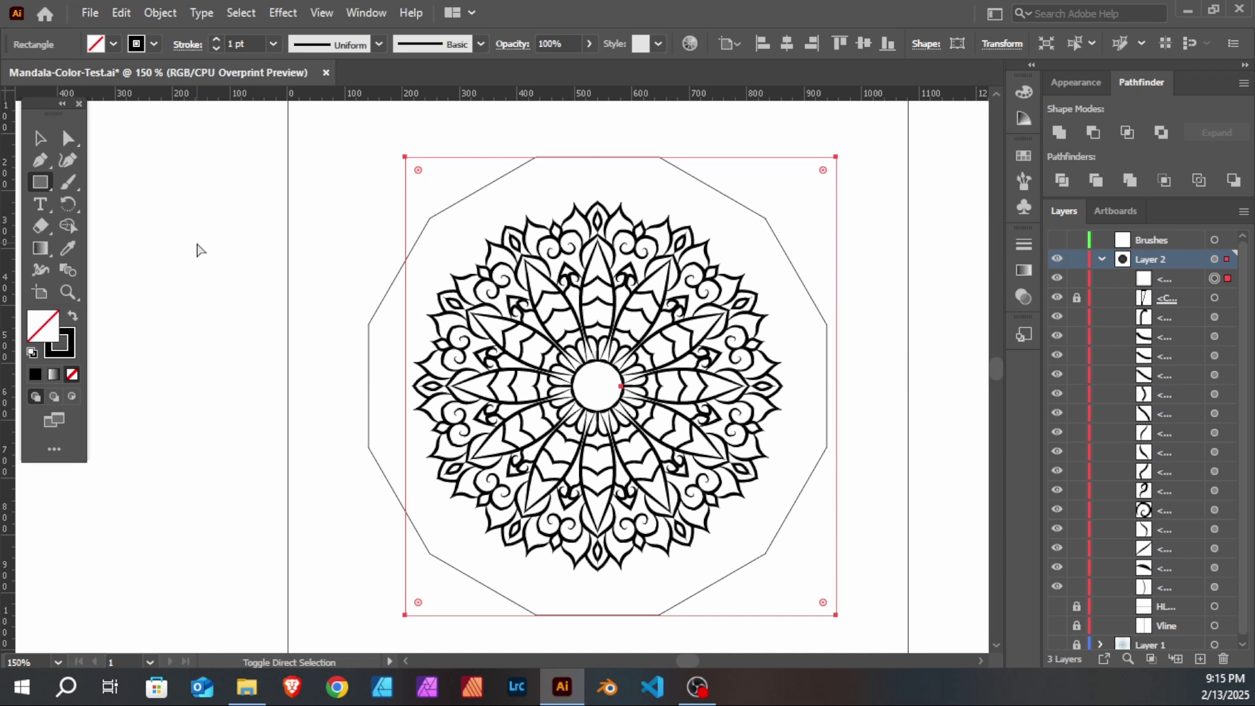
pyautogui.press('ctrl')
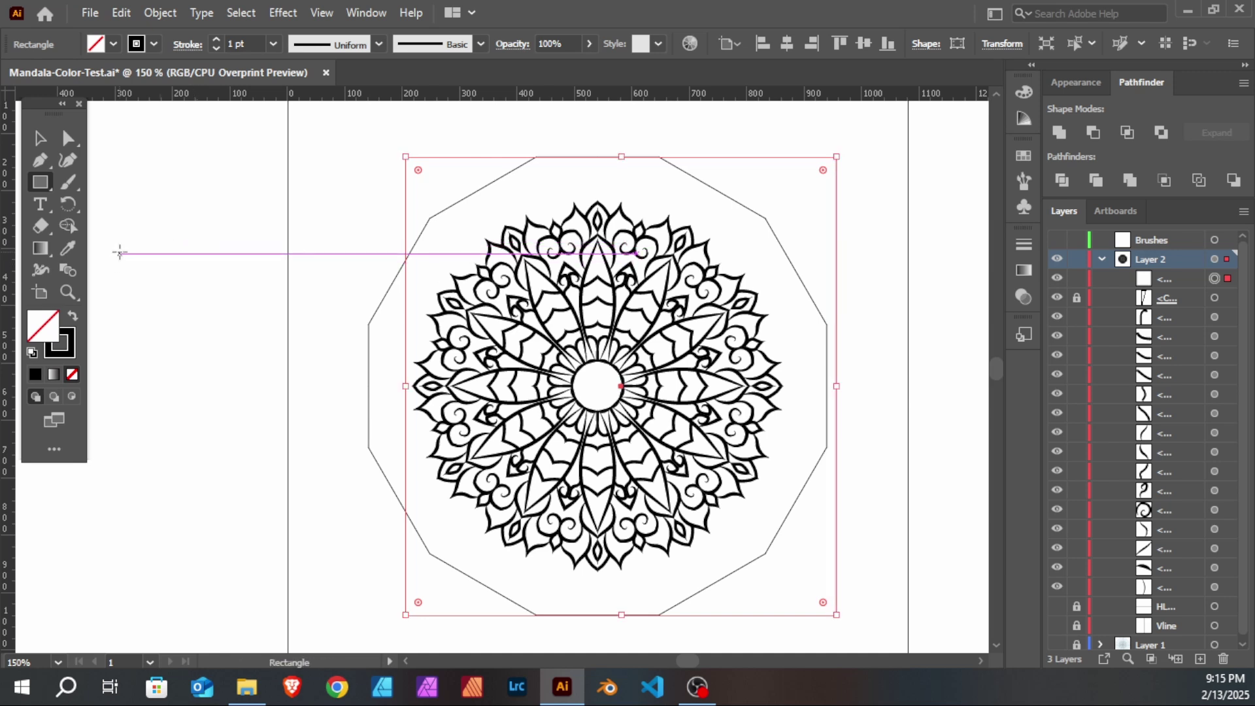
pyautogui.moveTo(1182, 285); pyautogui.dragTo(1189, 405)
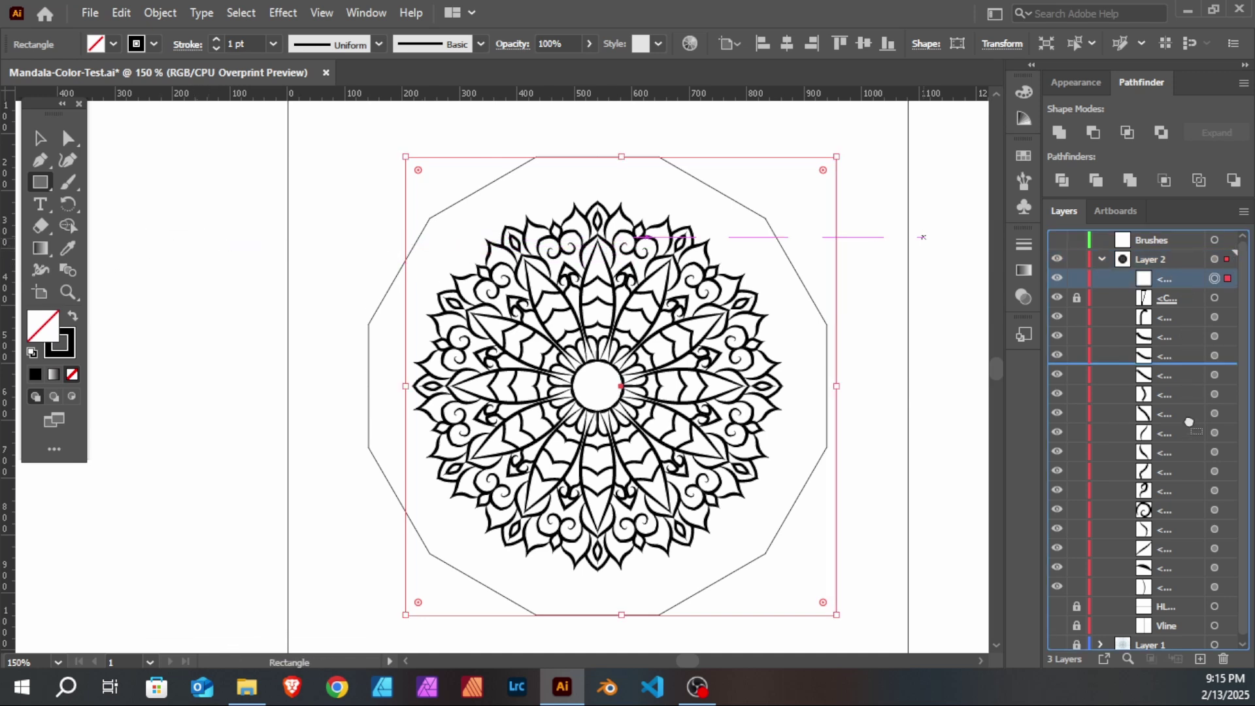
pyautogui.moveTo(1190, 597); pyautogui.dragTo(1189, 597)
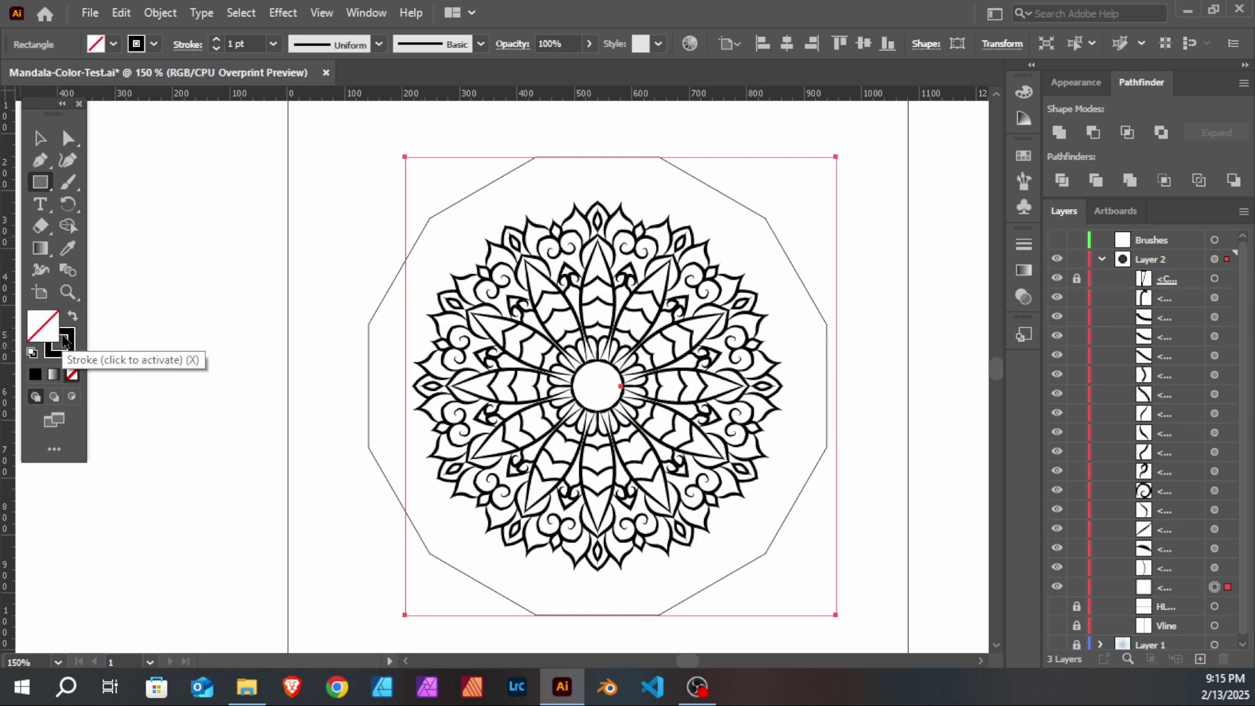
# Step: Give the rectangle a red fill and no stroke
pyautogui.hotkey('shift', 'x')
pyautogui.doubleClick(44, 325)
pyautogui.write('ea2f2f')
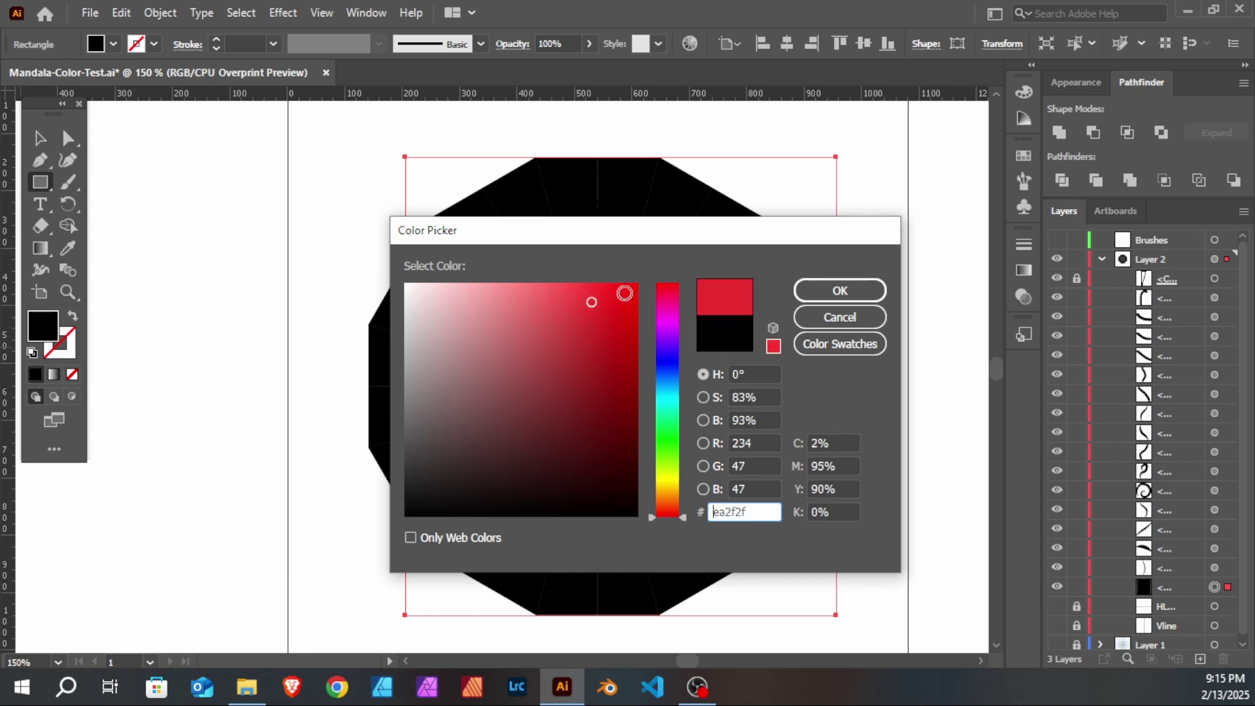
pyautogui.press('Return')
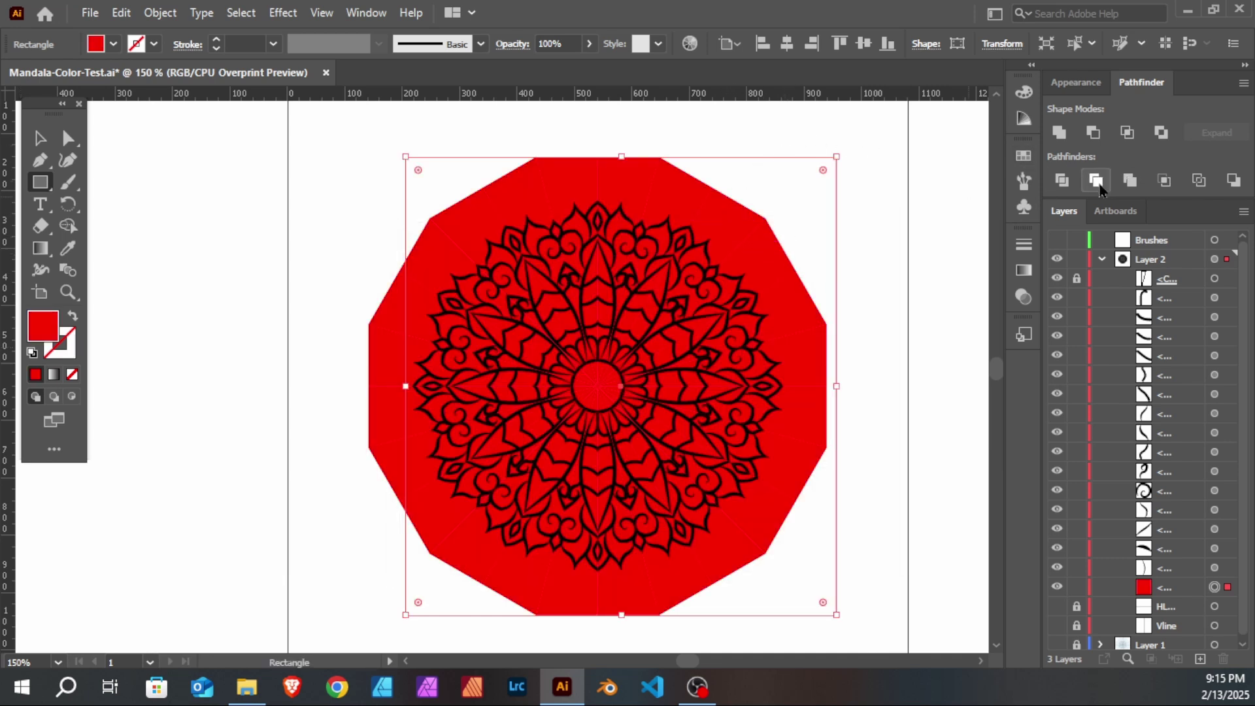
# Step: Expand the appearance of all the mandala artwork and trim the overlapping shapes with Pathfinder Trim
pyautogui.hotkey('ctrl', 'a')
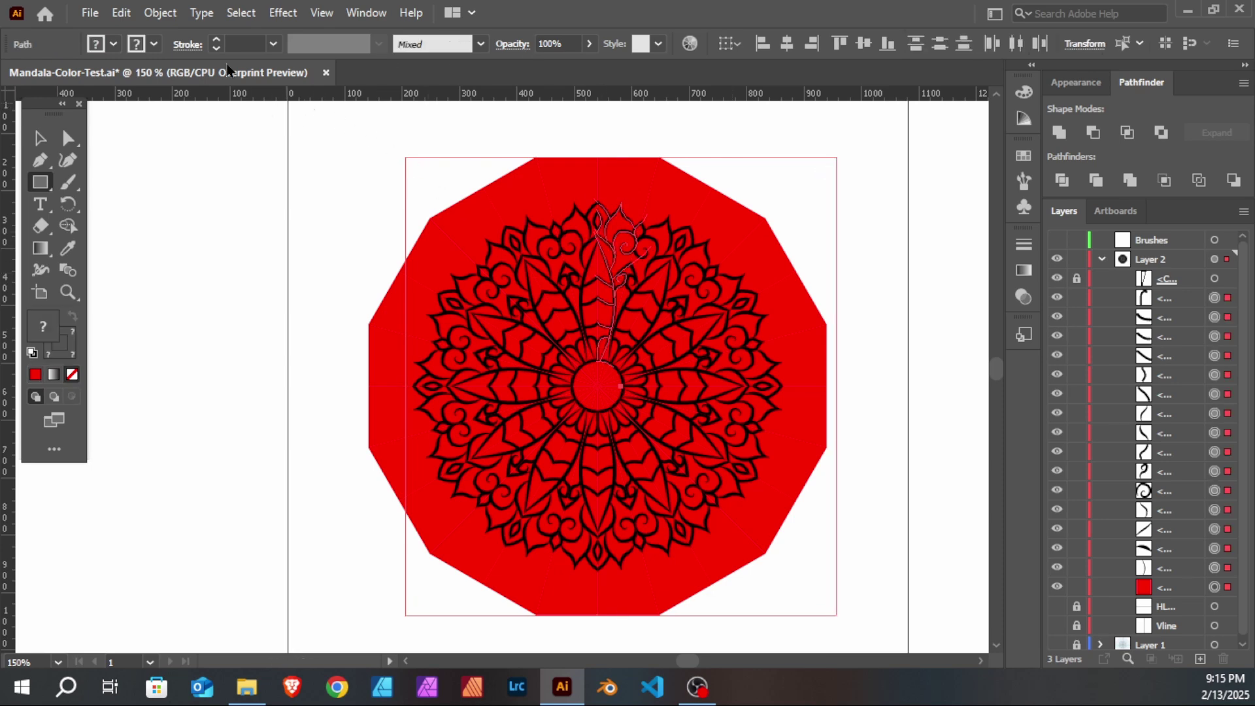
pyautogui.click(160, 12)
pyautogui.click(274, 243)
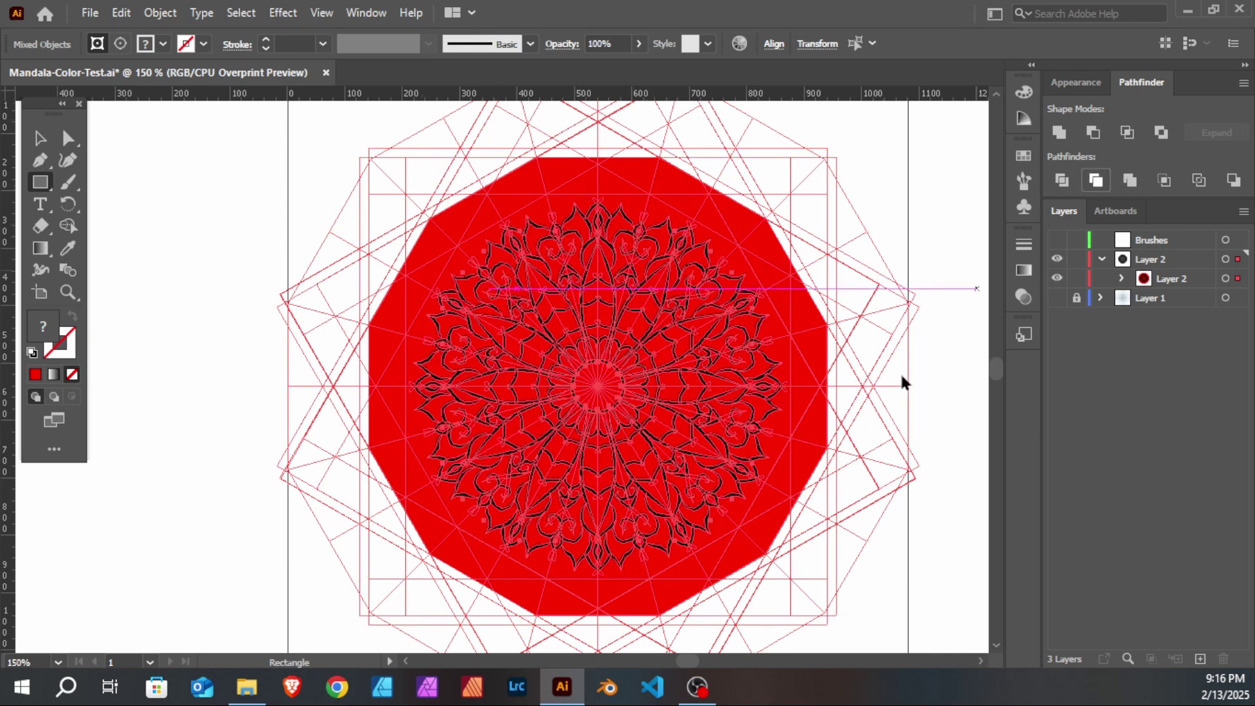
# Step: Select and delete individually the excess red segments outside the mandala along its upper-right edge
pyautogui.press('v')
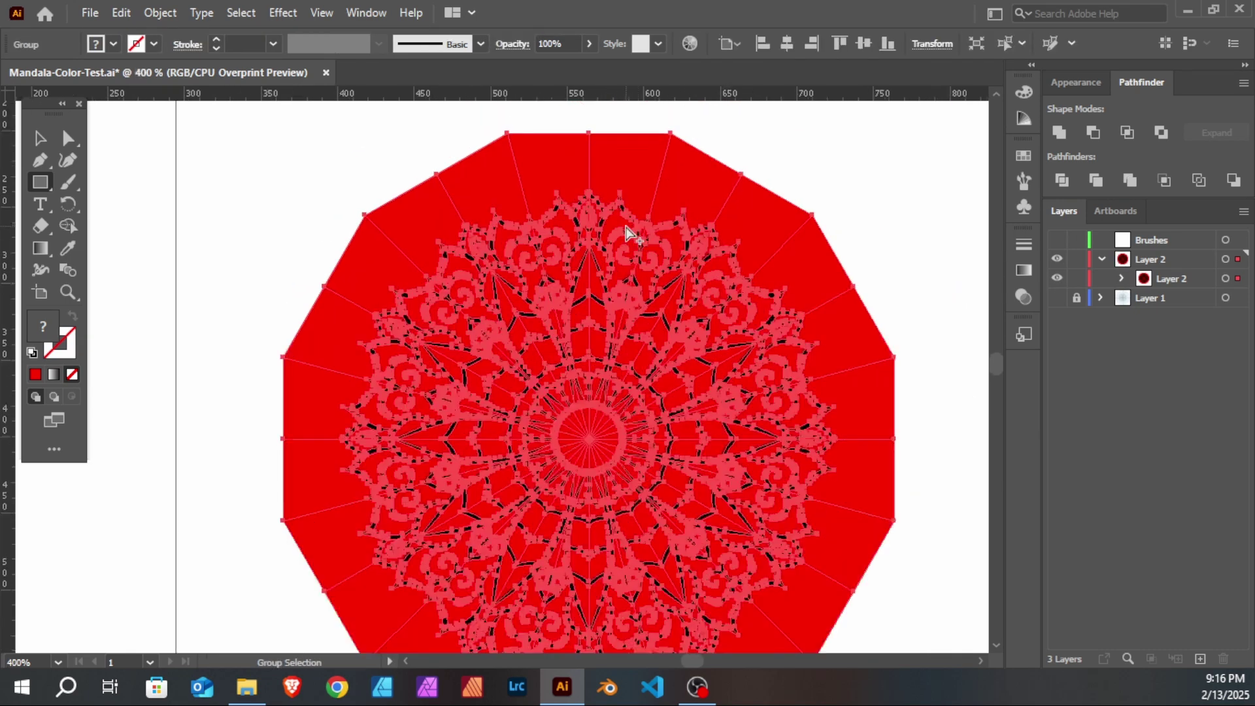
pyautogui.scroll(4, 624, 225)
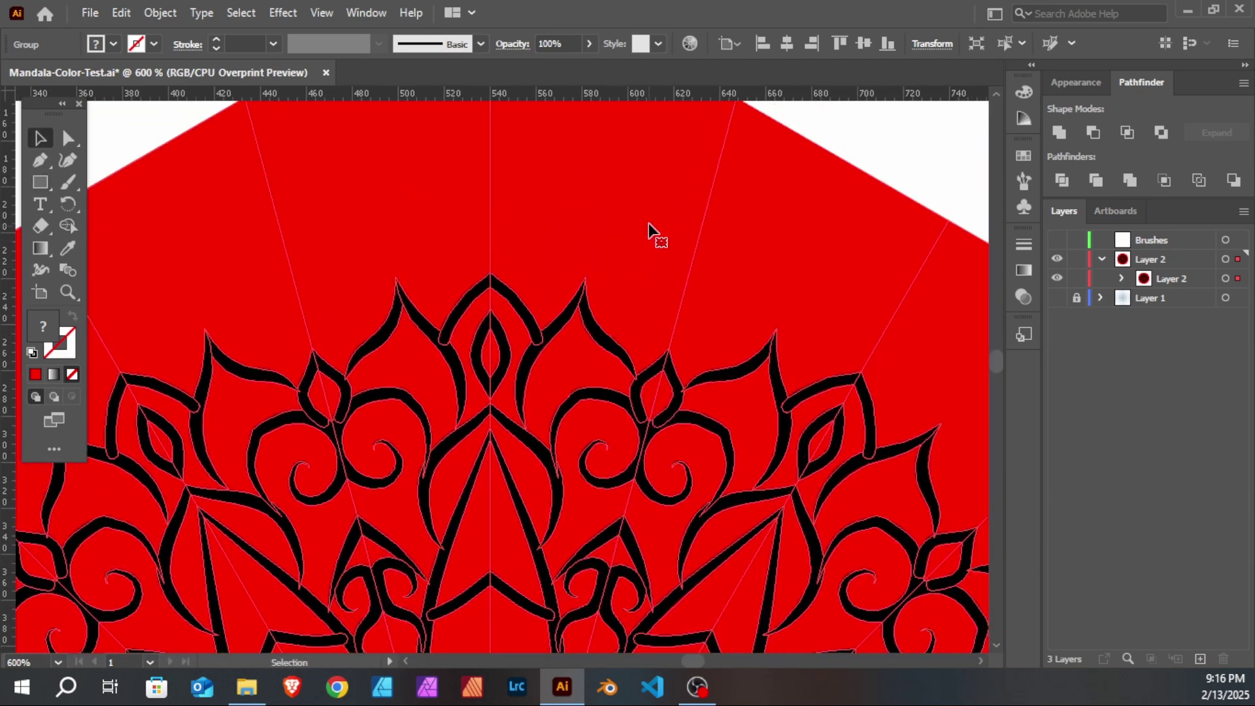
pyautogui.press('a')
pyautogui.scroll(-3, 650, 229)
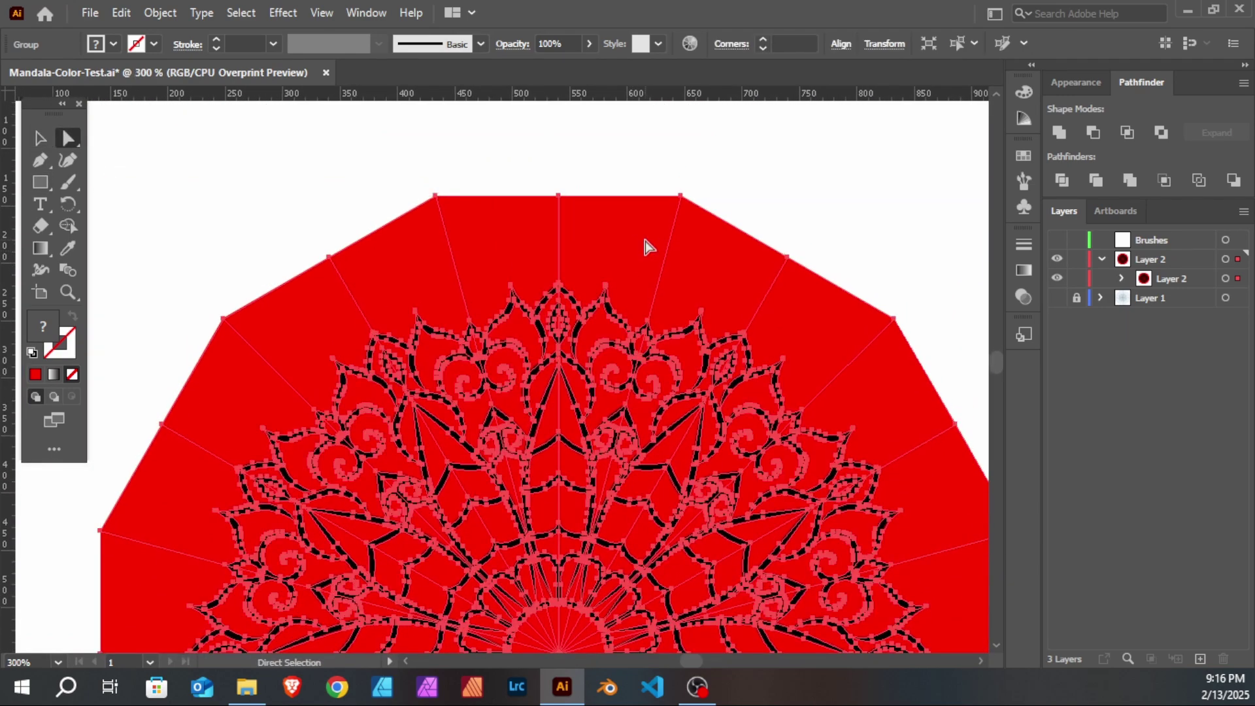
pyautogui.click(719, 215)
pyautogui.click(639, 239)
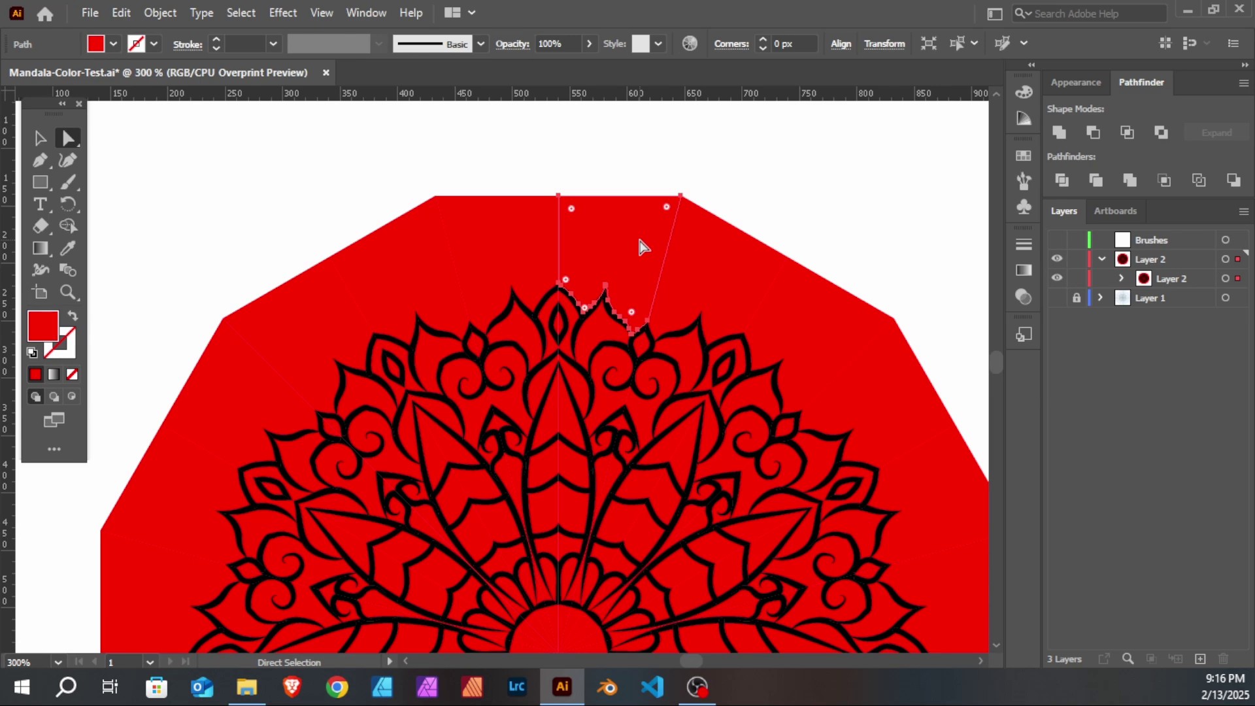
pyautogui.press('Delete')
pyautogui.click(722, 274)
pyautogui.press('Delete')
pyautogui.click(869, 376)
pyautogui.press('Delete')
pyautogui.press('Delete')
pyautogui.scroll(-5, 915, 415)
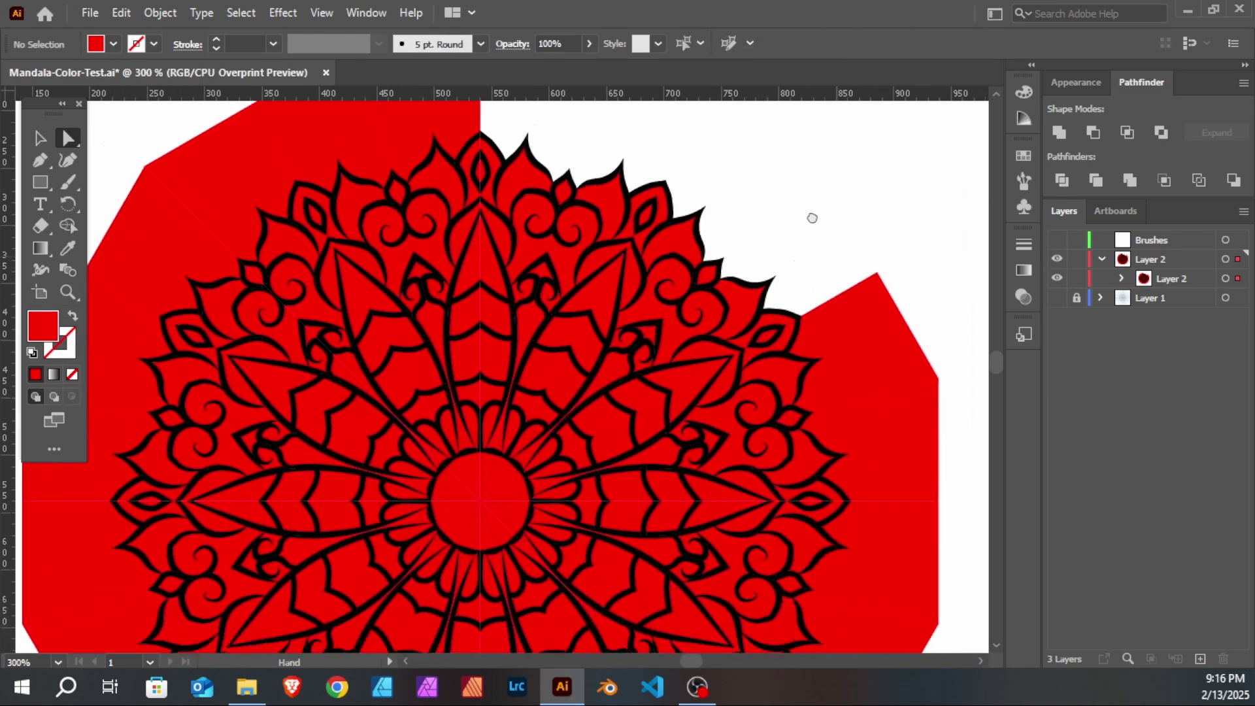
pyautogui.press('Delete')
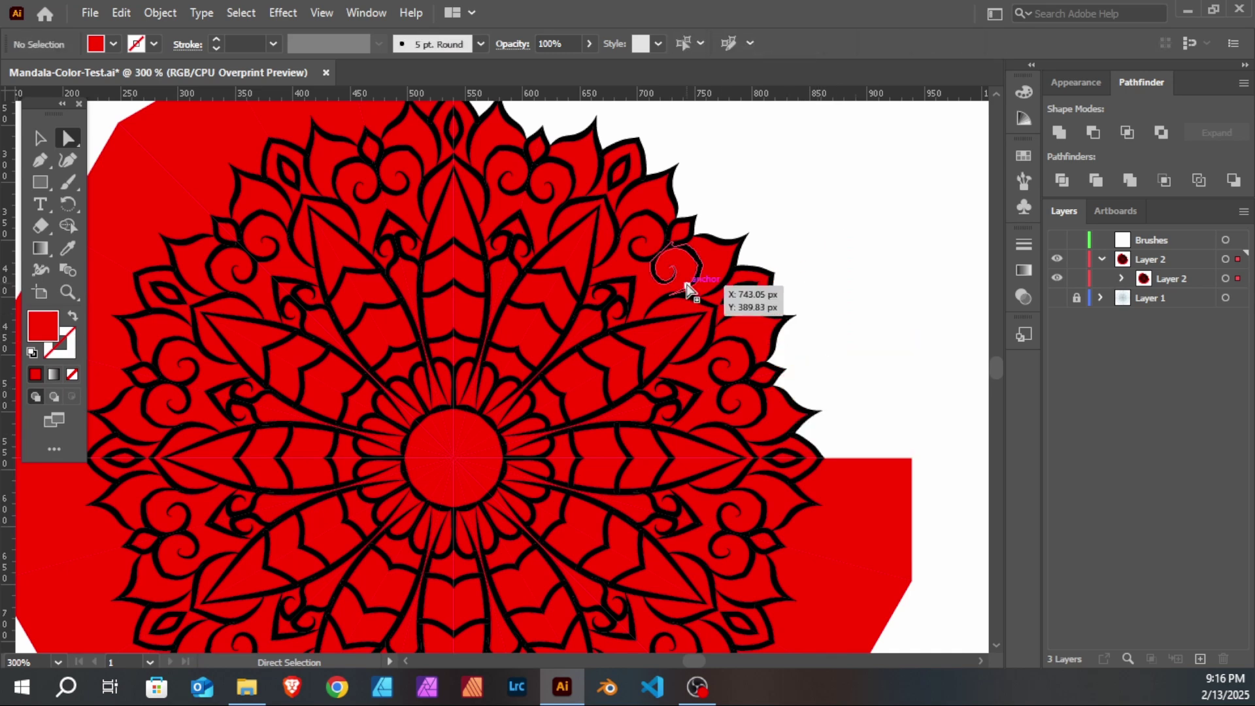
# Step: Delete the excess red segments outside the mandala along its upper-left edge
pyautogui.scroll(3, 807, 512)
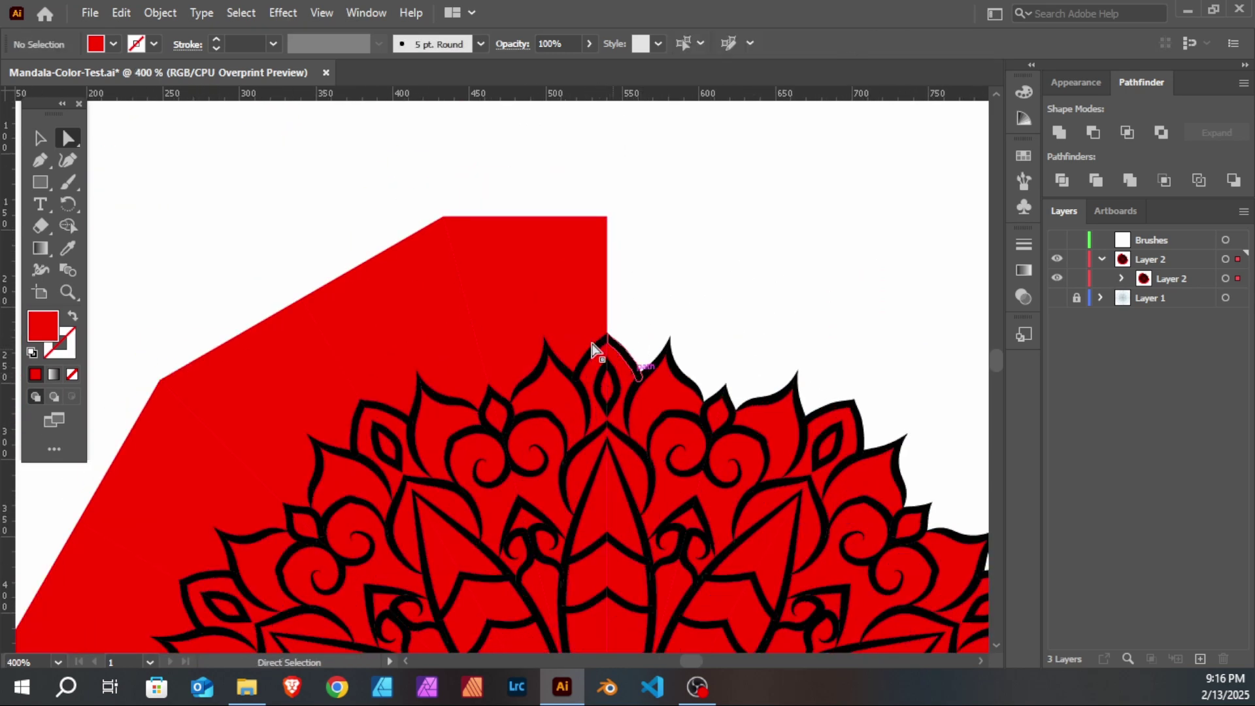
pyautogui.press('Delete')
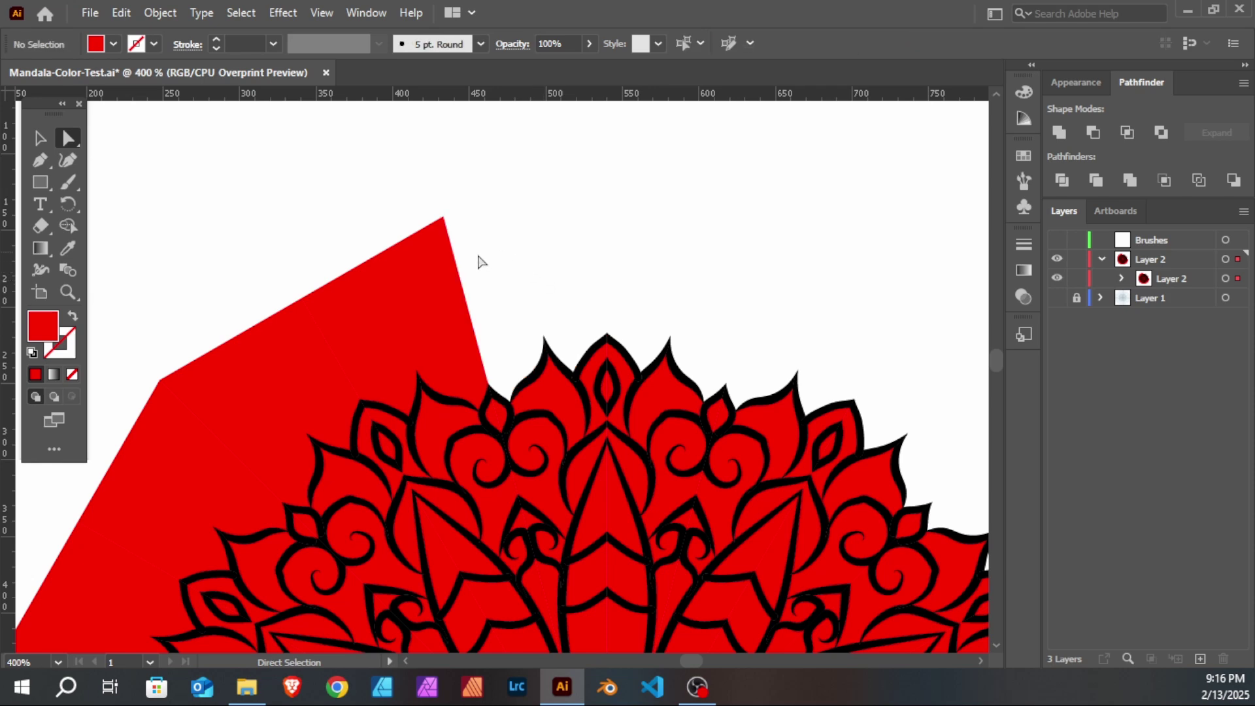
pyautogui.press('Delete')
pyautogui.click(285, 385)
pyautogui.press('Delete')
pyautogui.moveTo(336, 364); pyautogui.dragTo(425, 280)
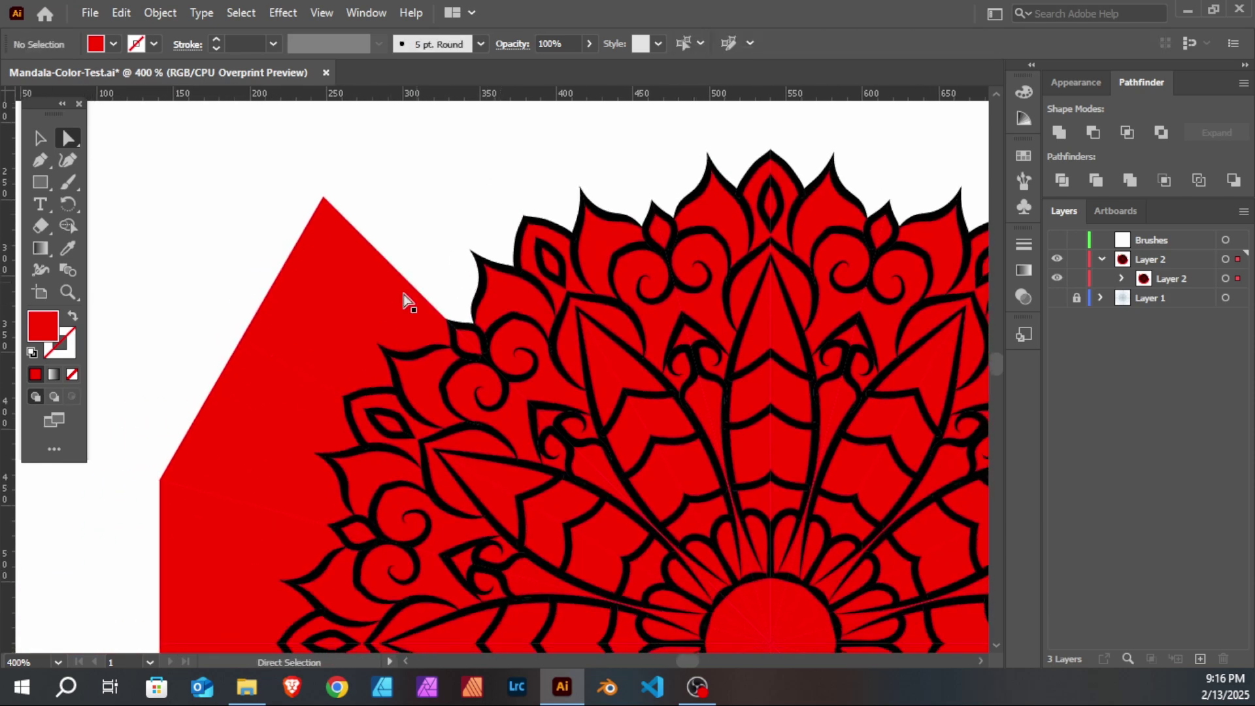
pyautogui.press('Delete')
# Step: Delete the excess red segments beside the mandala's left edge
pyautogui.moveTo(366, 346); pyautogui.dragTo(453, 253)
pyautogui.click(355, 332)
pyautogui.press('Delete')
pyautogui.moveTo(355, 425); pyautogui.dragTo(389, 319)
pyautogui.click(368, 371)
pyautogui.press('Delete')
pyautogui.moveTo(409, 527); pyautogui.dragTo(384, 316)
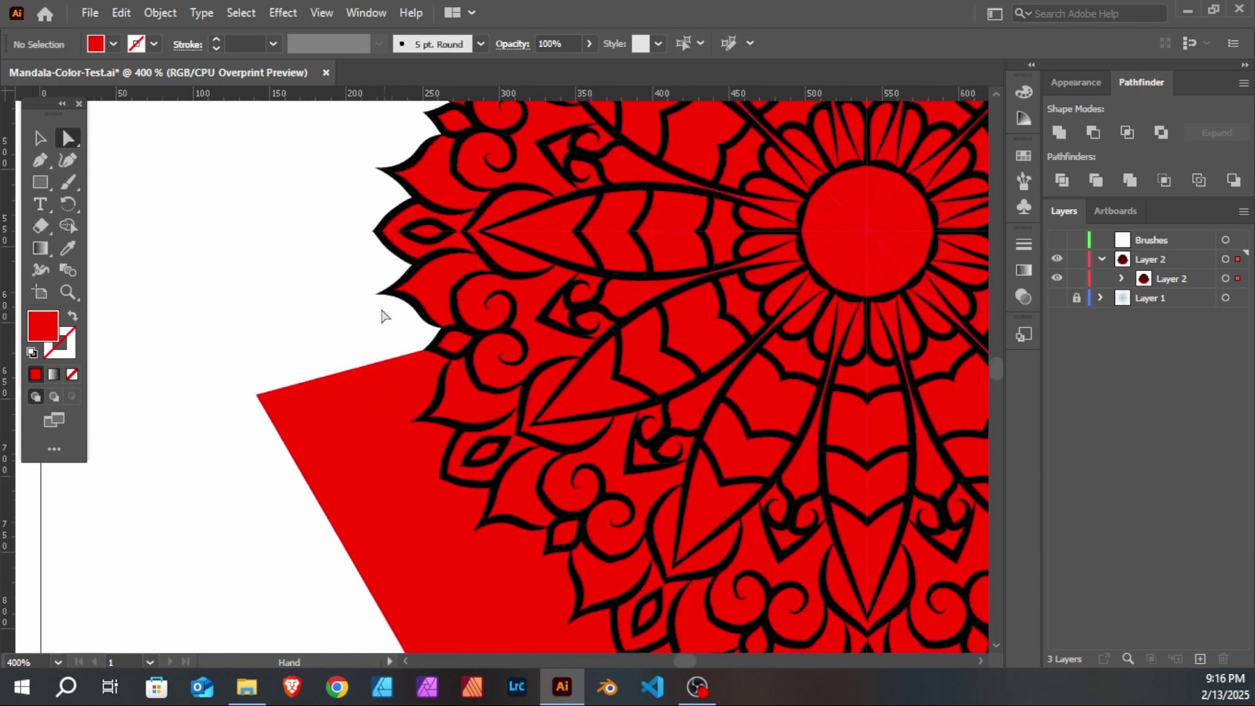
pyautogui.press('Delete')
# Step: Delete the excess red segments below the mandala along its lower-left and bottom edges
pyautogui.scroll(-4, 457, 424)
pyautogui.hscroll(2, 458, 424)
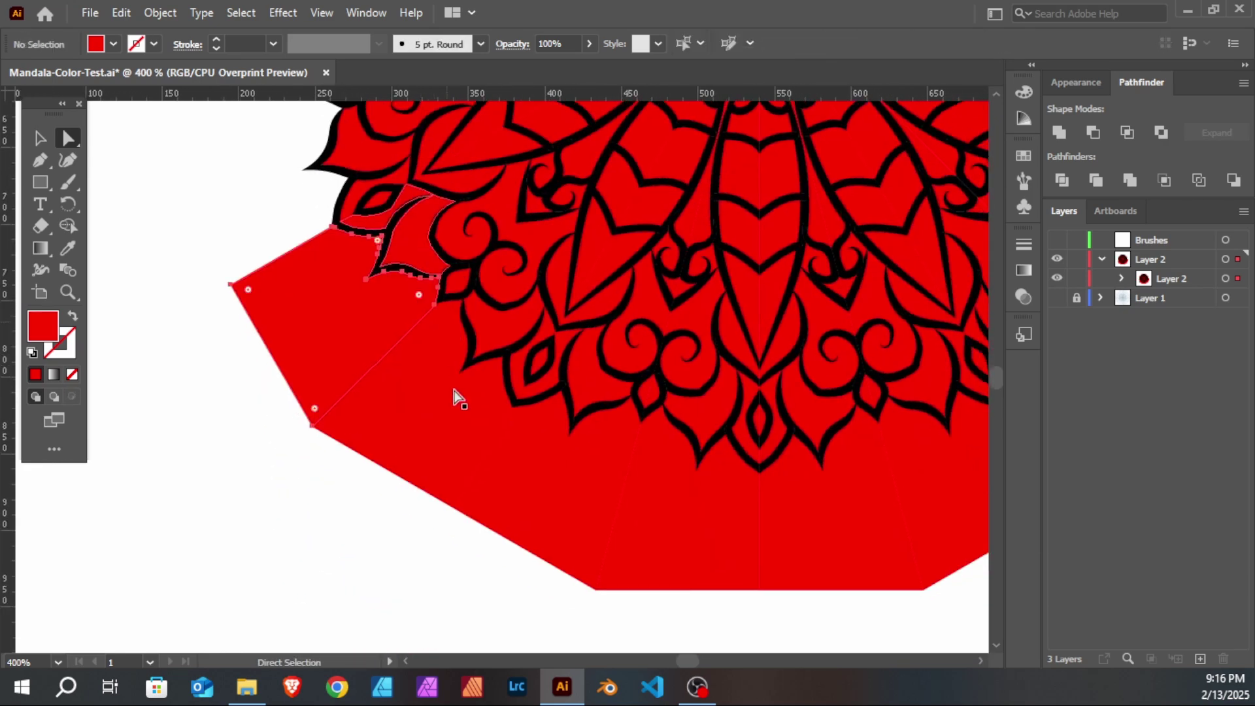
pyautogui.click(584, 489)
pyautogui.press('Delete')
pyautogui.click(833, 502)
pyautogui.click(729, 522)
pyautogui.press('Delete')
pyautogui.click(830, 513)
pyautogui.press('Delete')
pyautogui.click(927, 482)
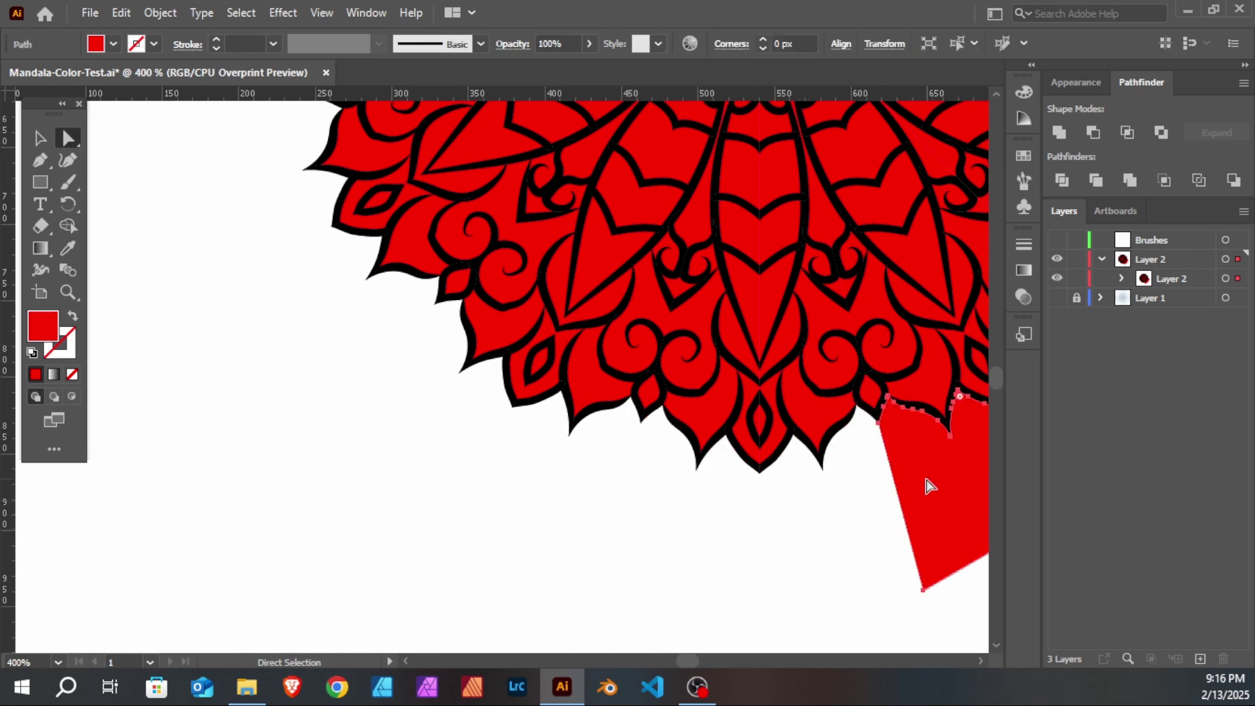
pyautogui.moveTo(927, 426); pyautogui.dragTo(568, 536)
pyautogui.scroll(-4, 554, 459)
# Step: Undo the segment deletions, the trim, the expansion and the red rectangle, back to the original live mirrored line art
pyautogui.hotkey('ctrl', 'z')
pyautogui.hotkey('ctrl', 'z')
pyautogui.hotkey('ctrl', 'z')
pyautogui.hotkey('ctrl', 'z')
pyautogui.hotkey('ctrl', 'z')
pyautogui.hotkey('ctrl', 'z')
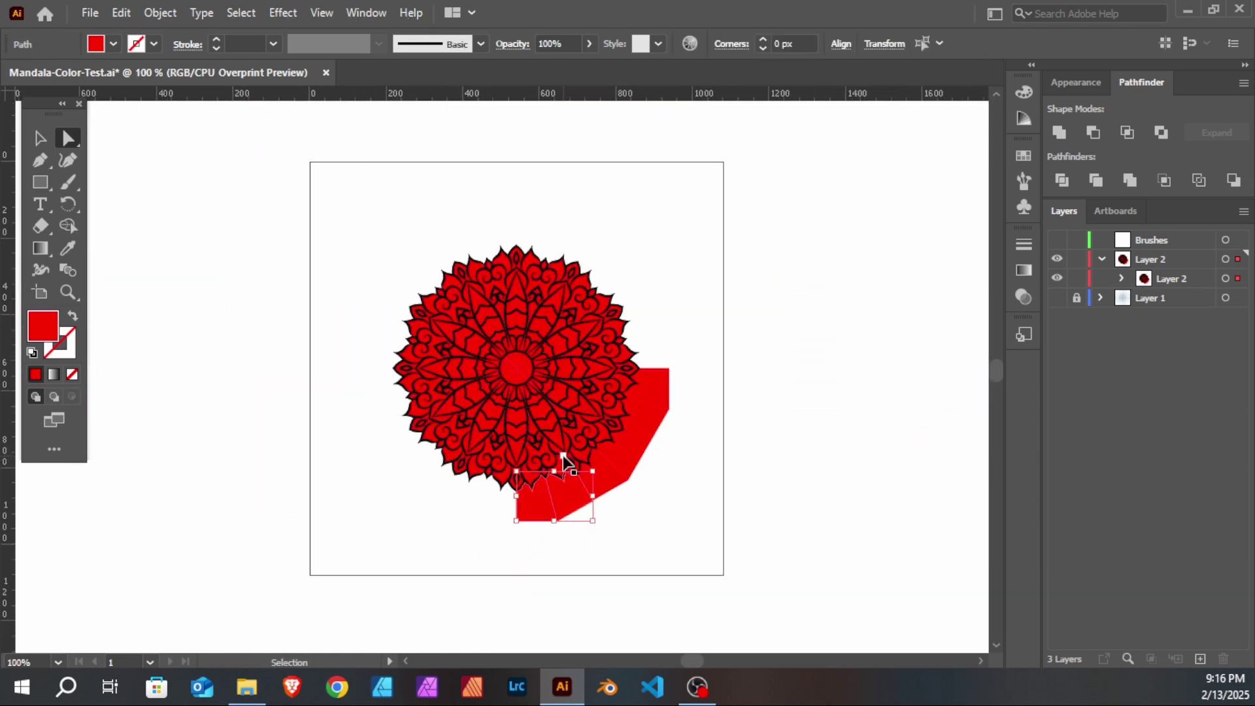
pyautogui.hotkey('ctrl', 'z')
pyautogui.hotkey('ctrl', 'z')
pyautogui.hotkey('ctrl', 'z')
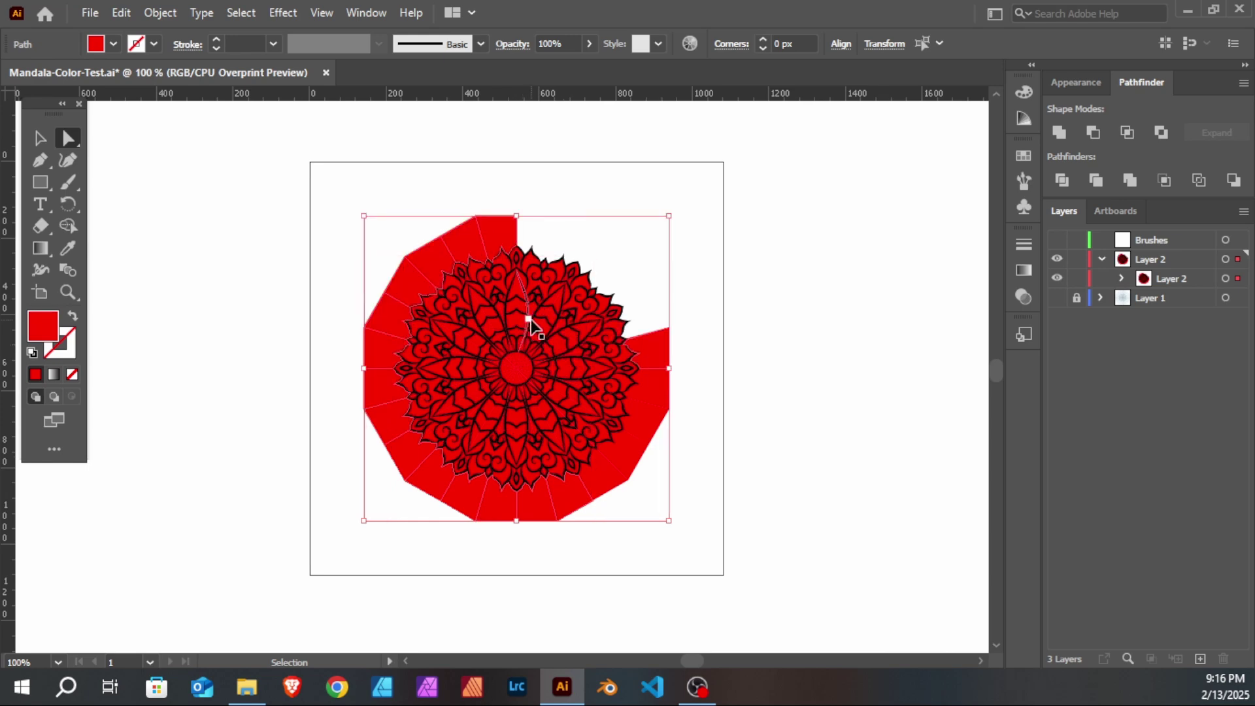
pyautogui.hotkey('ctrl', 'z')
pyautogui.hotkey('ctrl', 'z')
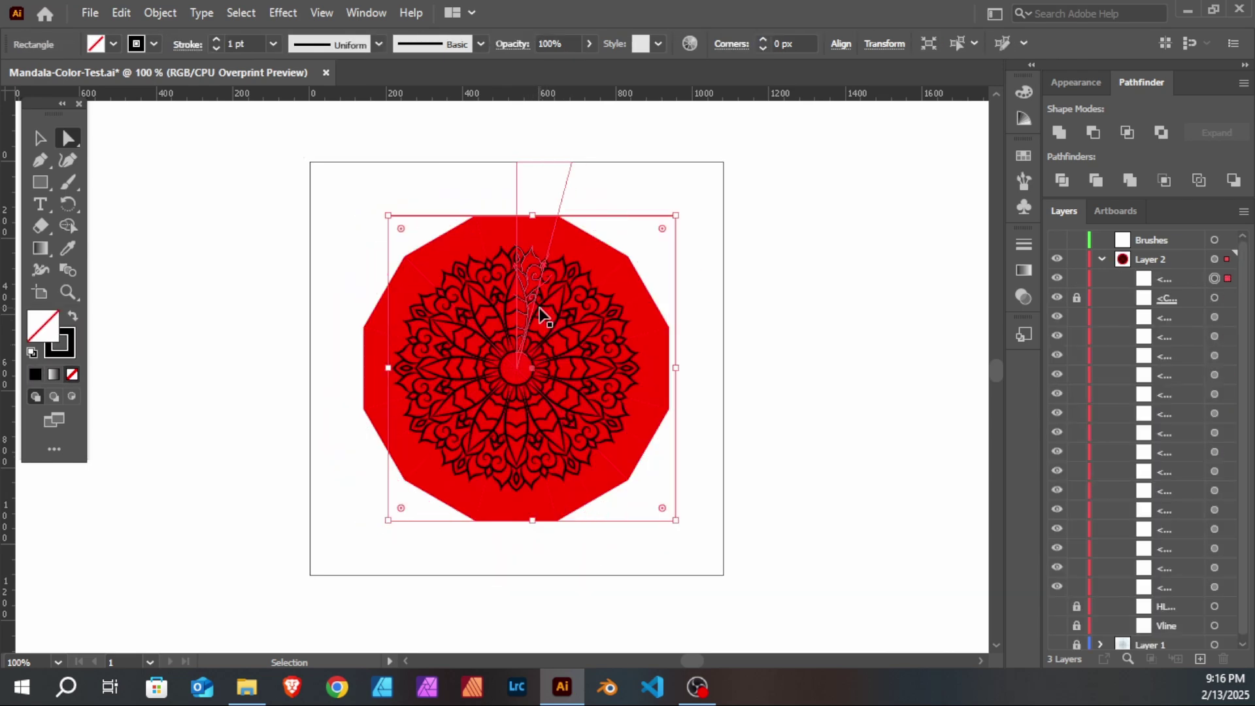
pyautogui.hotkey('ctrl', 'z')
# Step: Save the document under the new name Mandala-Color-Test_V3.ai in Illustrator 2020 format
pyautogui.moveTo(580, 317); pyautogui.dragTo(586, 338)
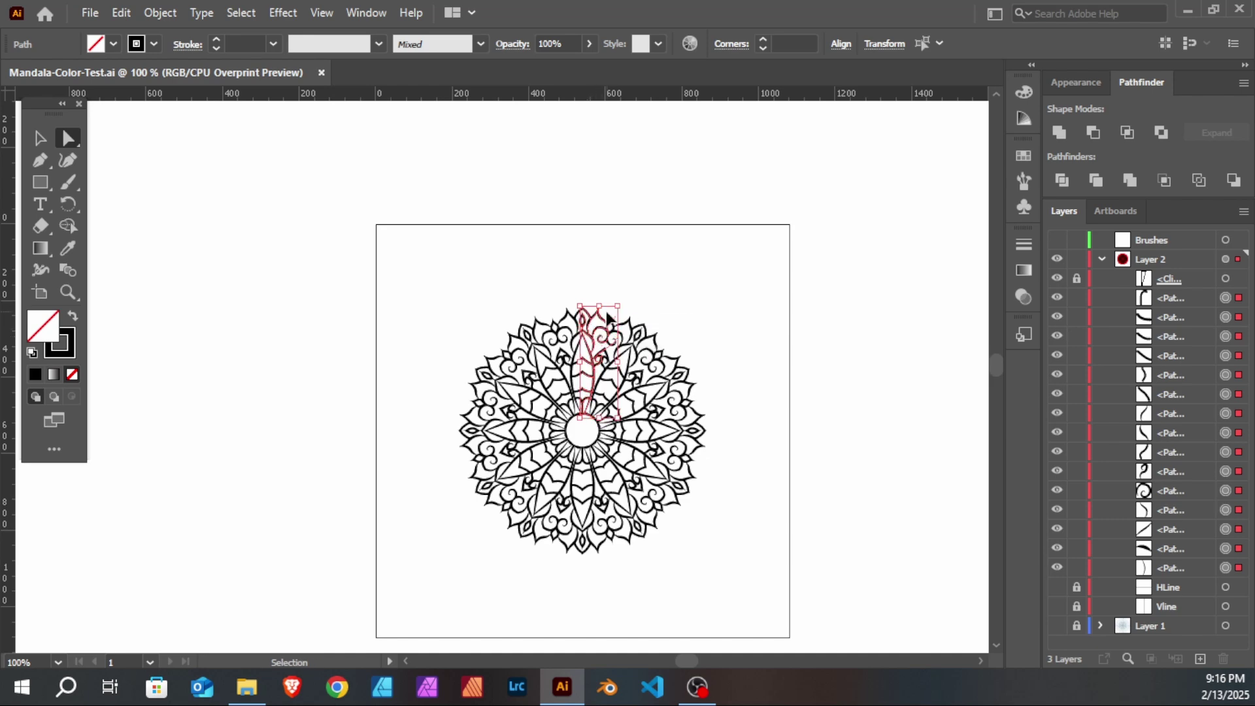
pyautogui.scroll(5, 576, 309)
pyautogui.moveTo(698, 315); pyautogui.dragTo(648, 312)
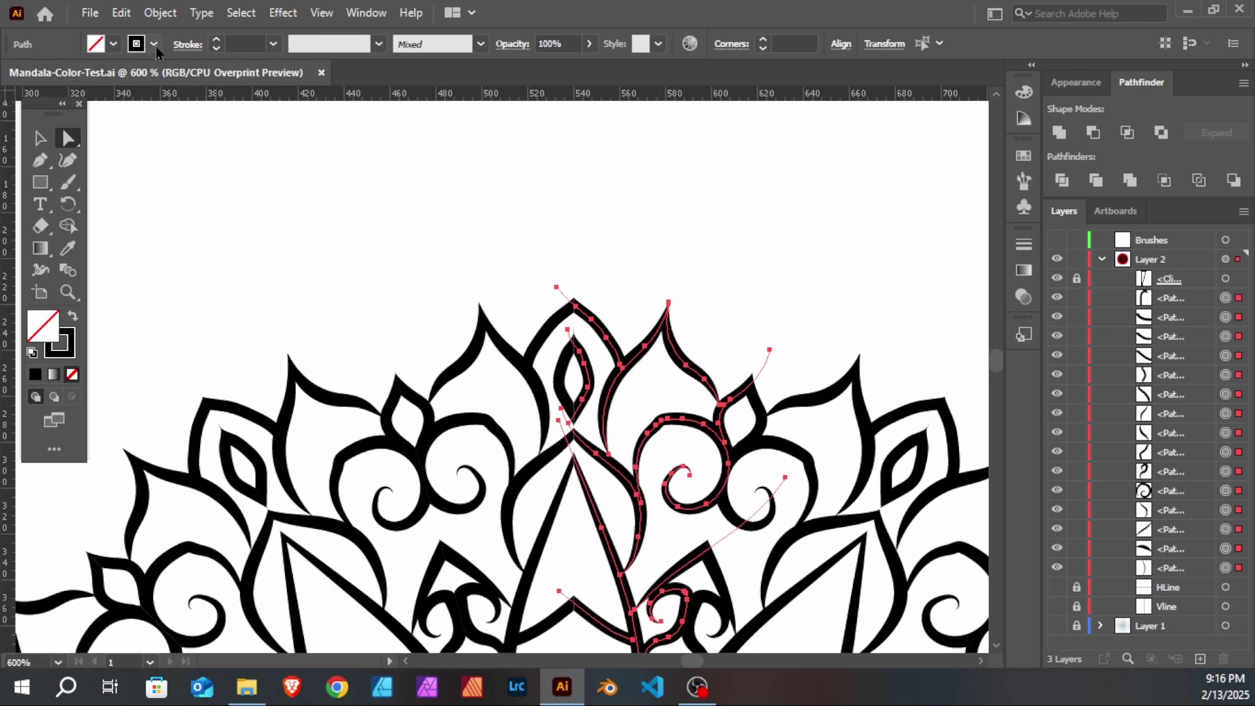
pyautogui.moveTo(788, 312); pyautogui.dragTo(745, 302)
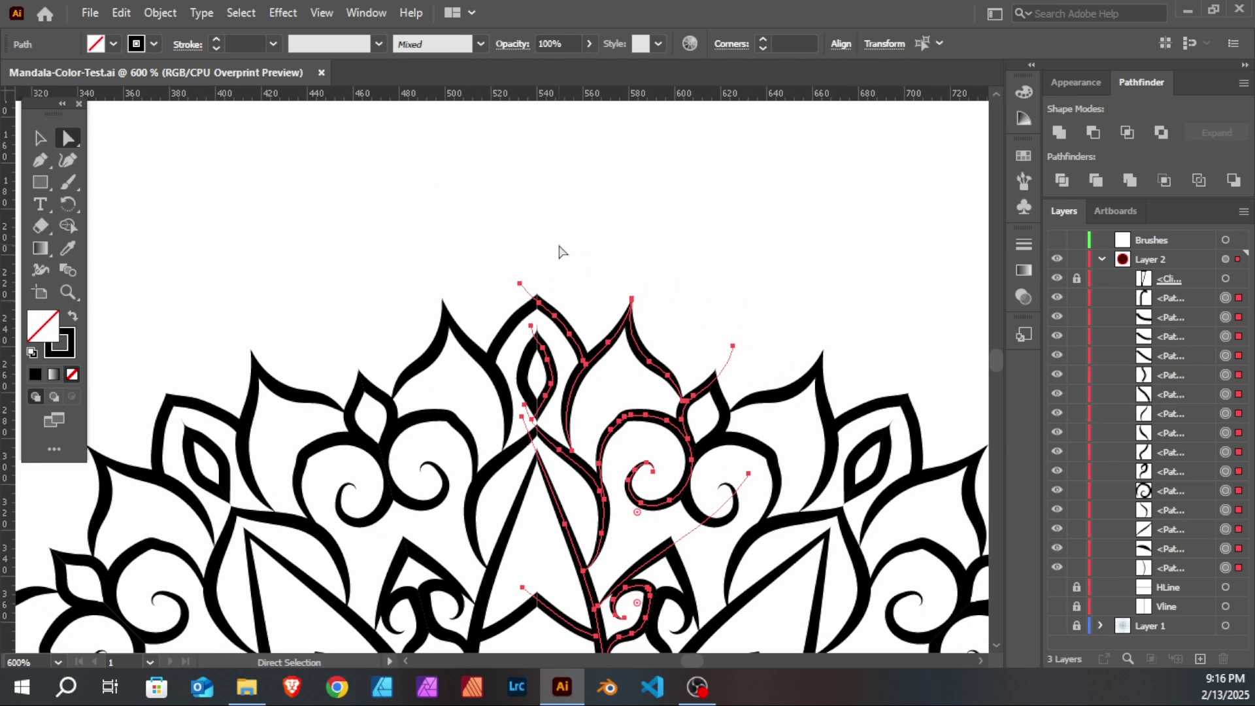
pyautogui.click(90, 15)
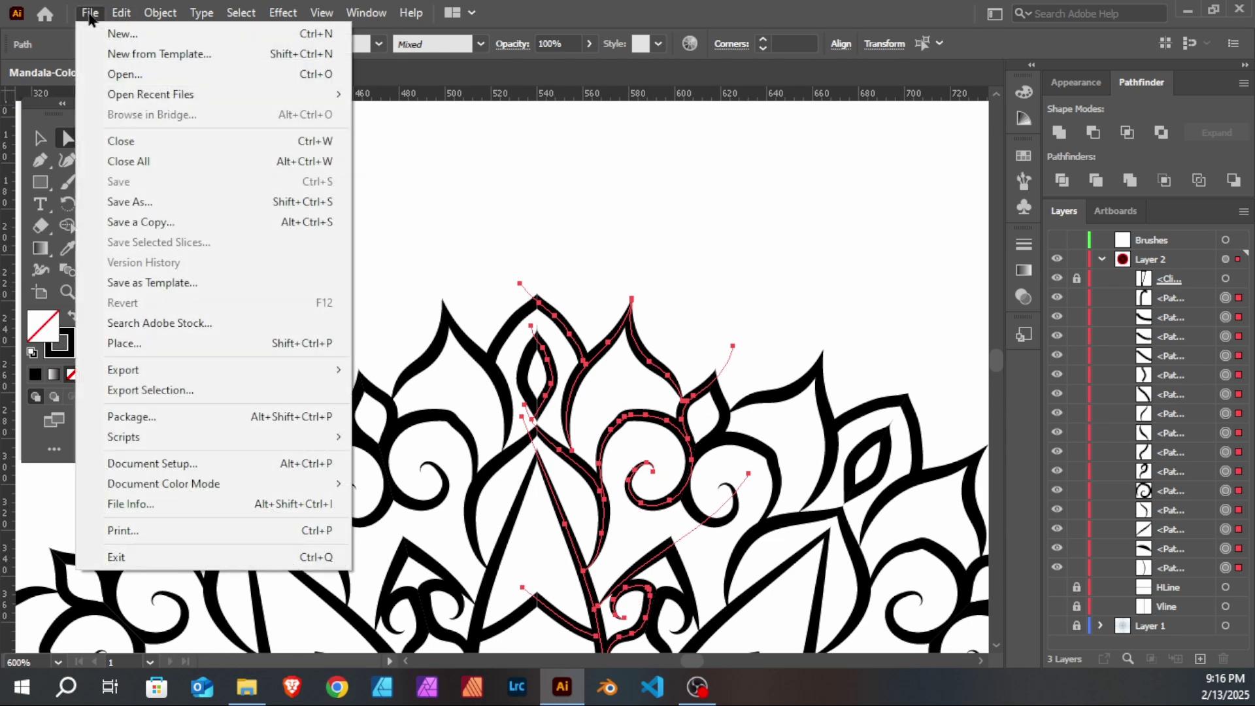
pyautogui.click(149, 207)
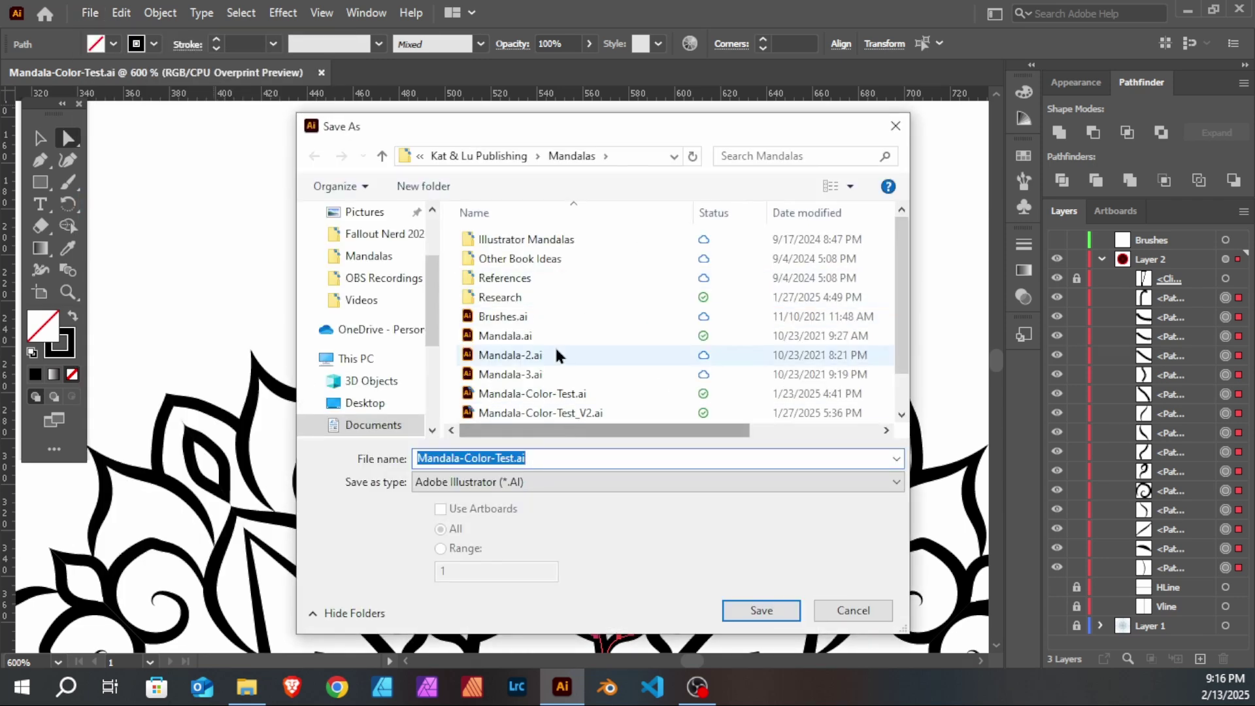
pyautogui.scroll(-1, 556, 327)
pyautogui.click(575, 374)
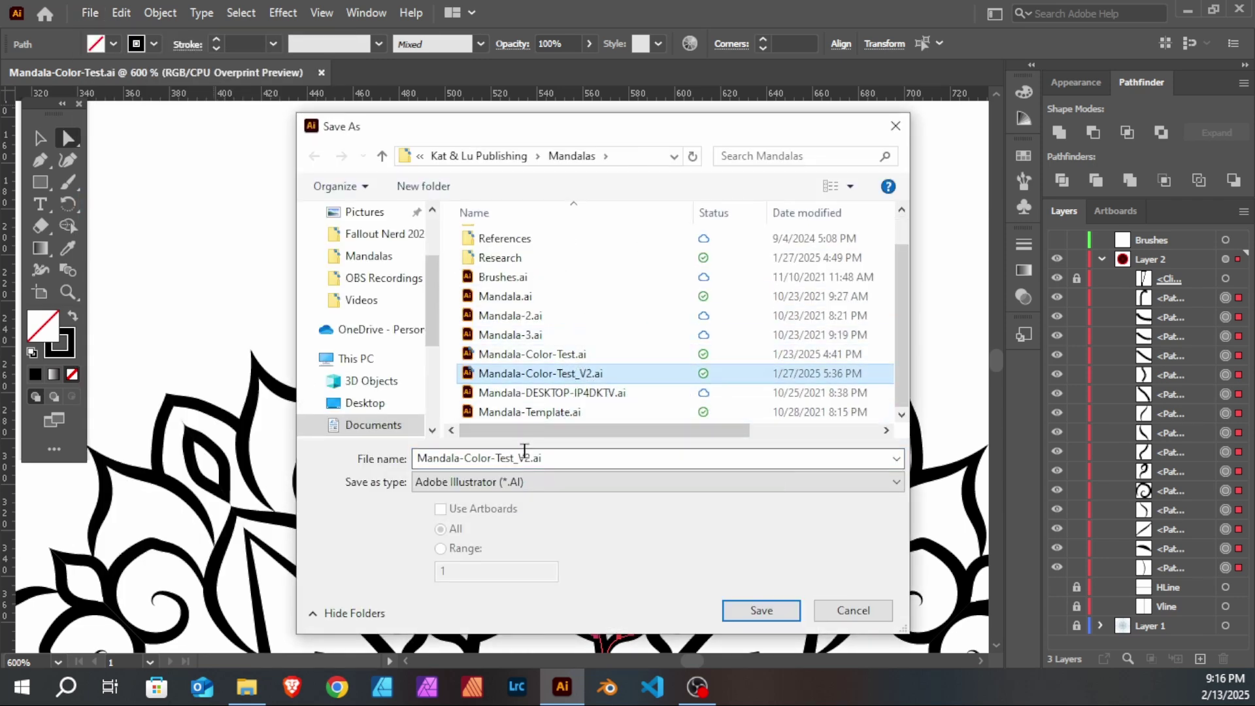
pyautogui.press('Right')
pyautogui.press('Left')
pyautogui.press('Left')
pyautogui.write('3')
pyautogui.press('Delete')
pyautogui.click(739, 608)
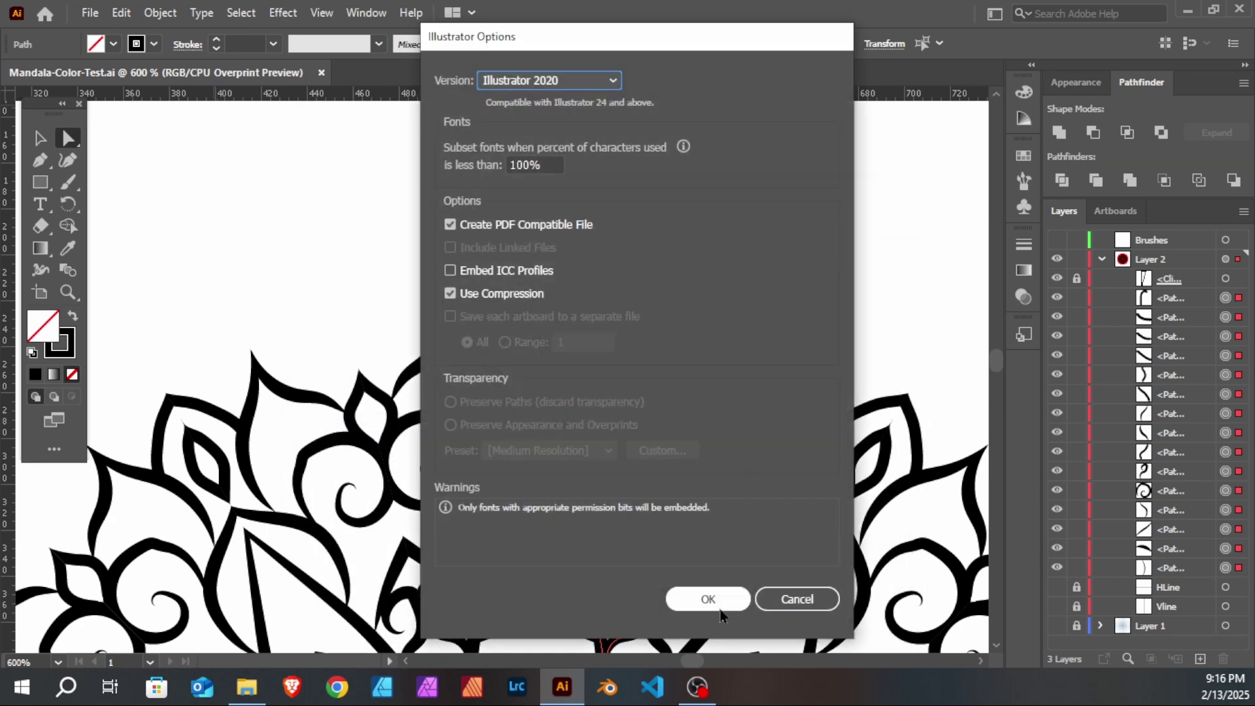
pyautogui.click(726, 600)
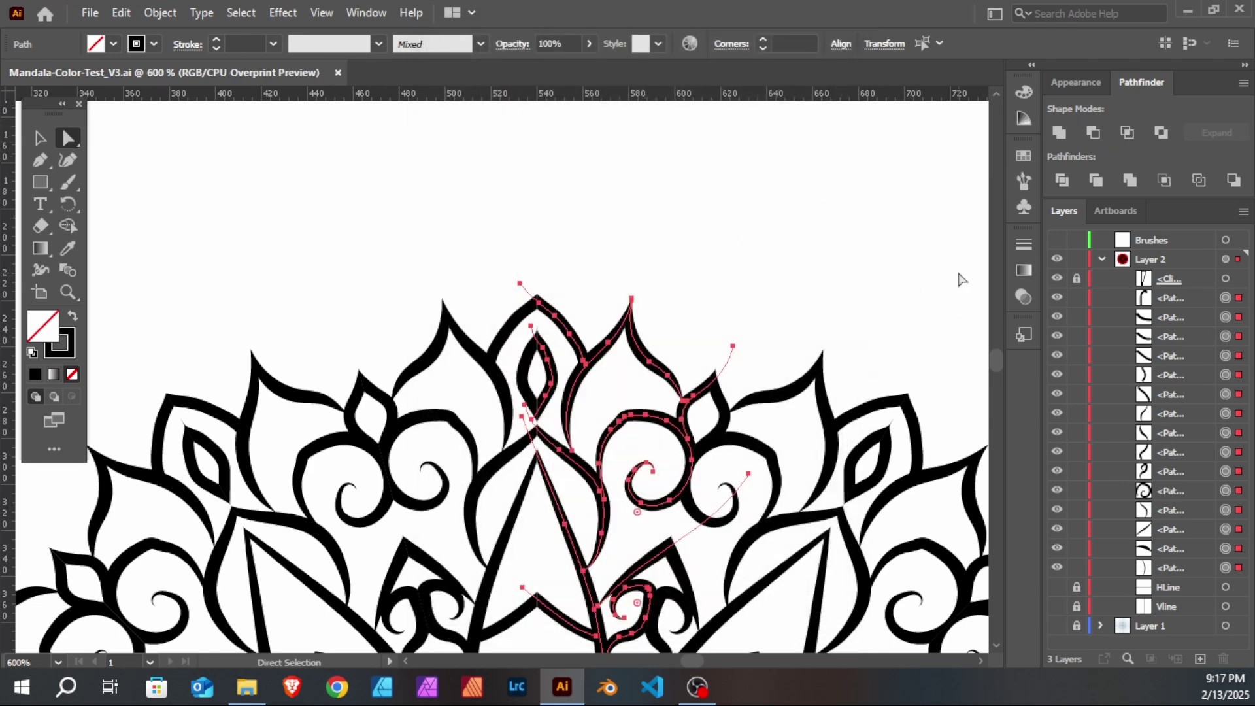
# Step: Unlock and select the wedge-shaped clipping path in Layer 2, copy it and paste the copy in place
pyautogui.click(1226, 279)
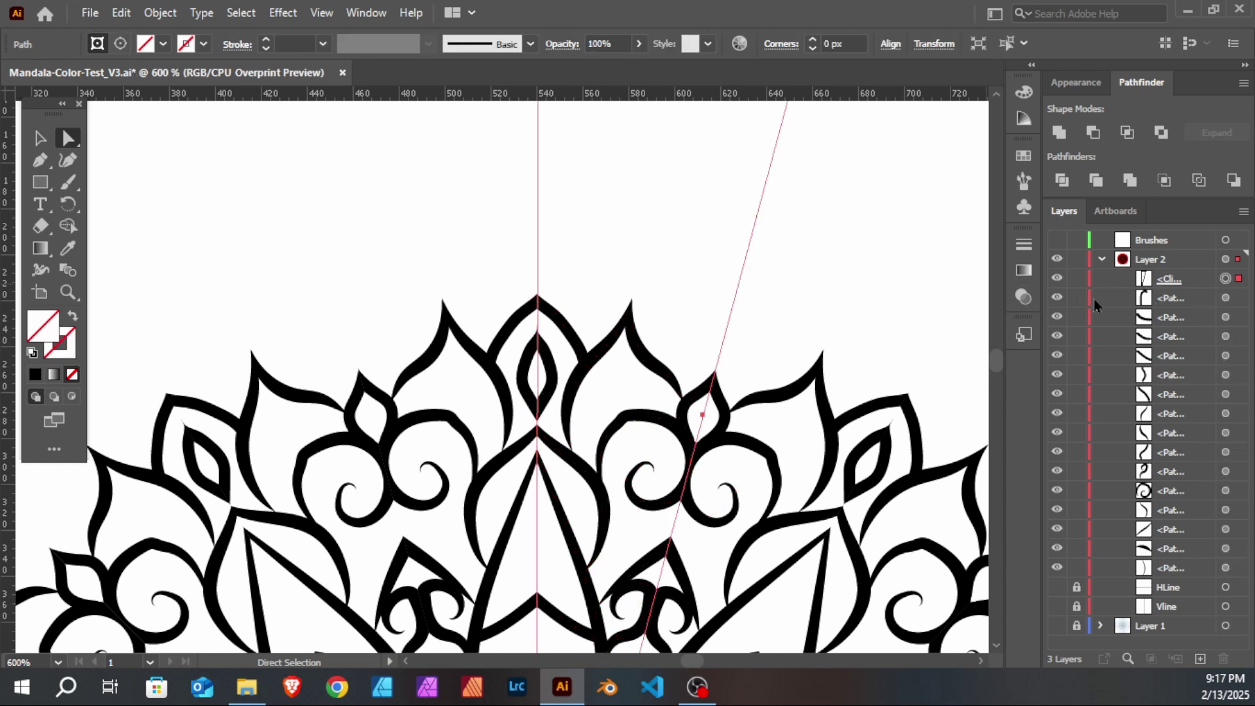
pyautogui.scroll(-2, 767, 291)
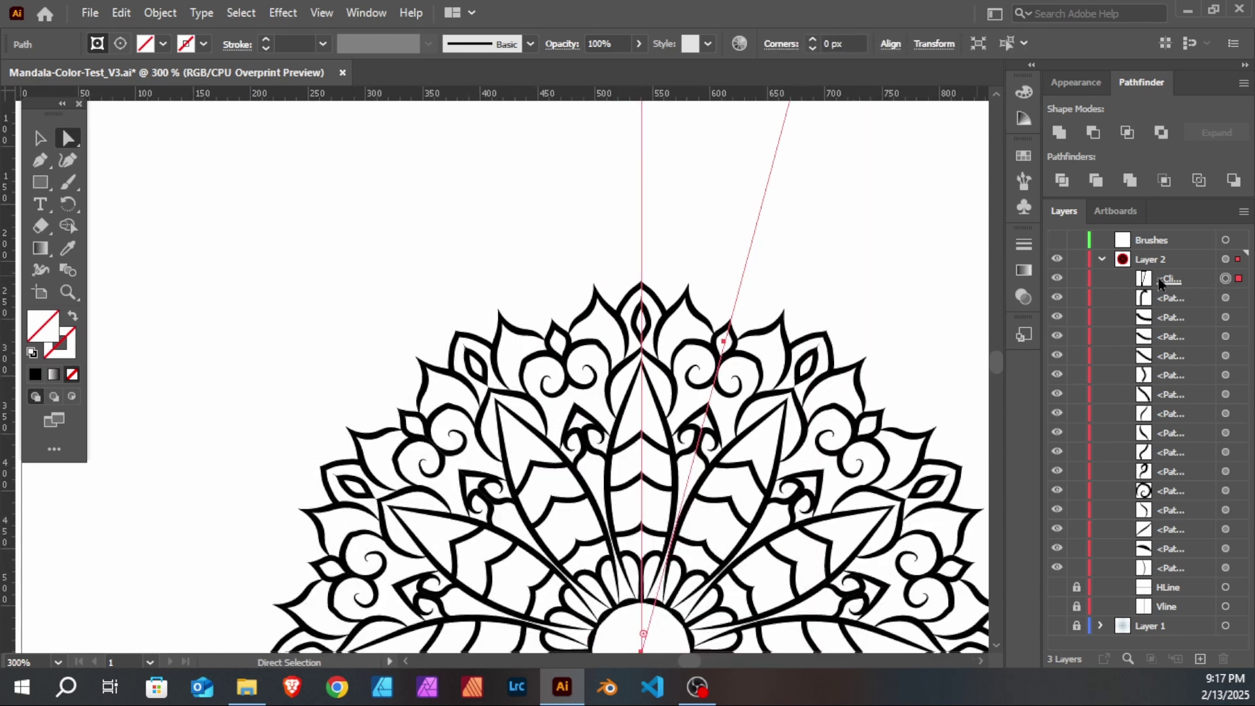
pyautogui.scroll(3, 733, 232)
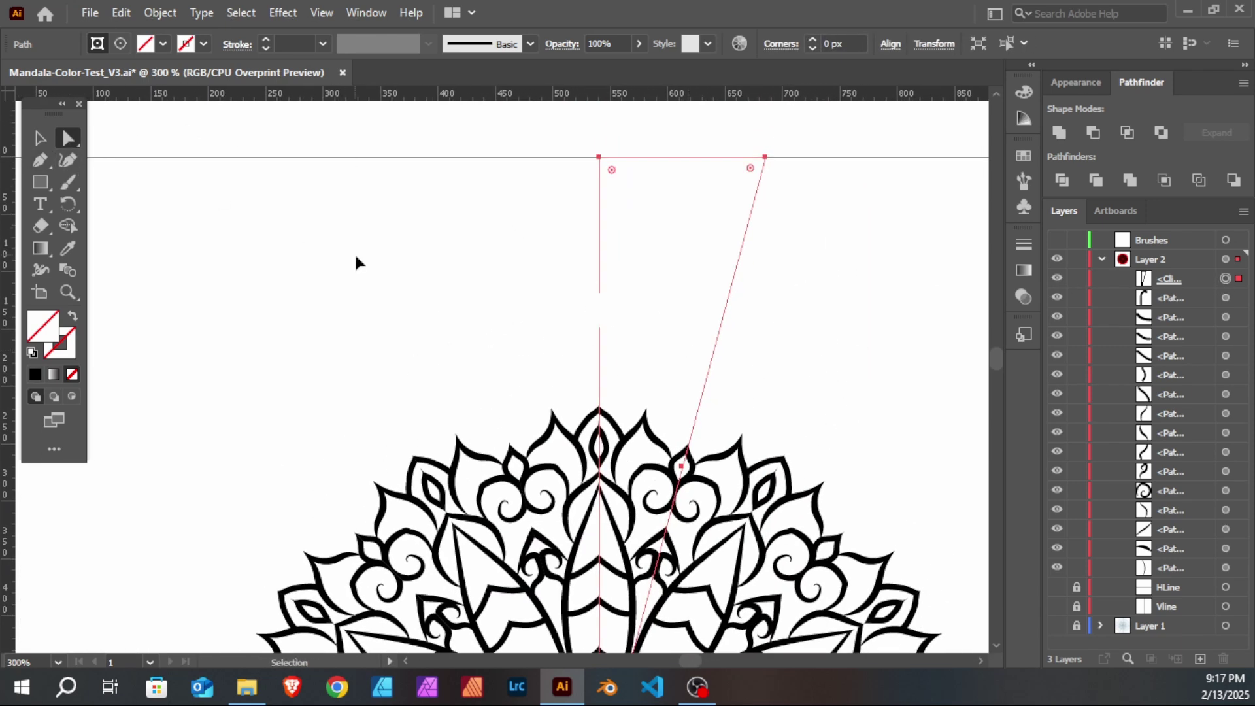
pyautogui.click(67, 138)
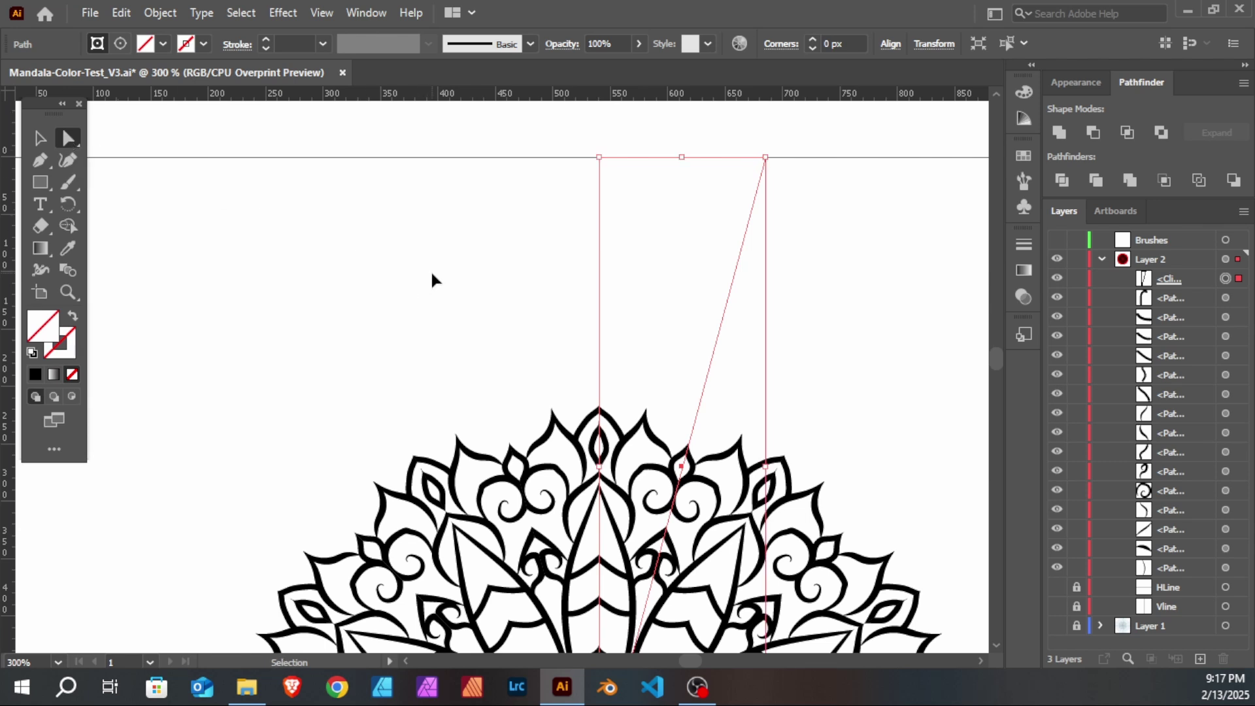
pyautogui.hotkey('ctrl', 'f')
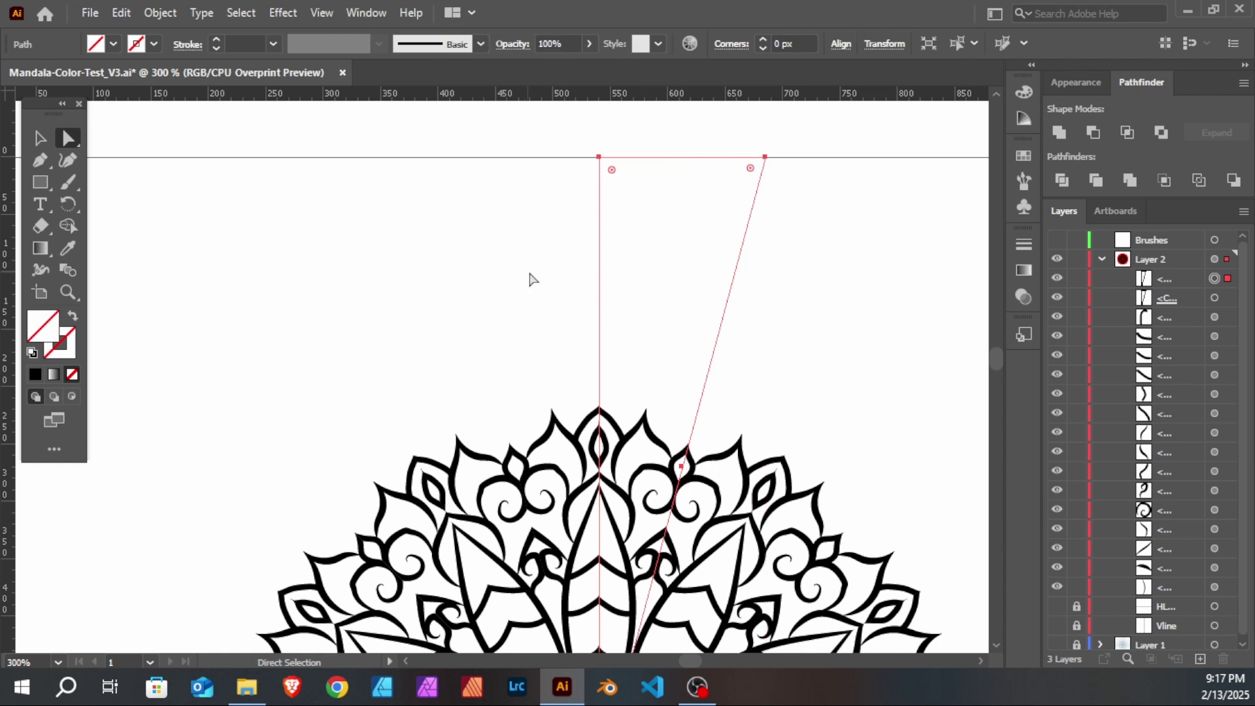
pyautogui.rightClick(657, 215)
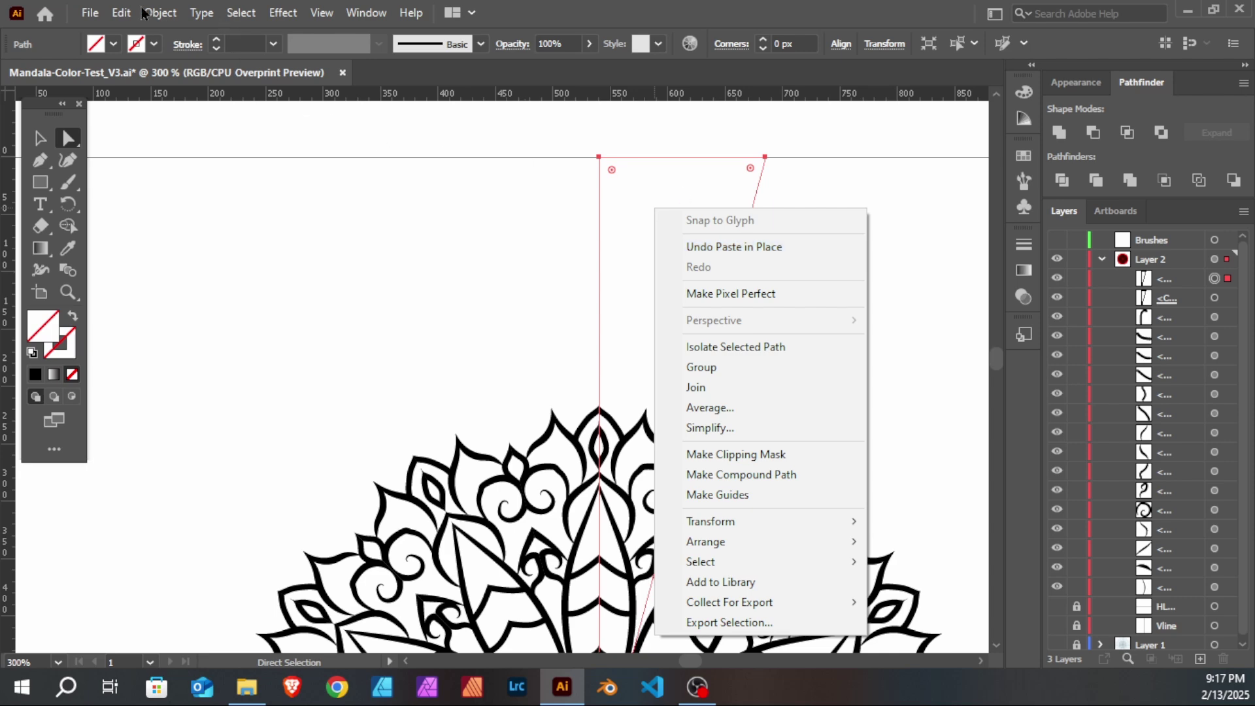
pyautogui.click(121, 13)
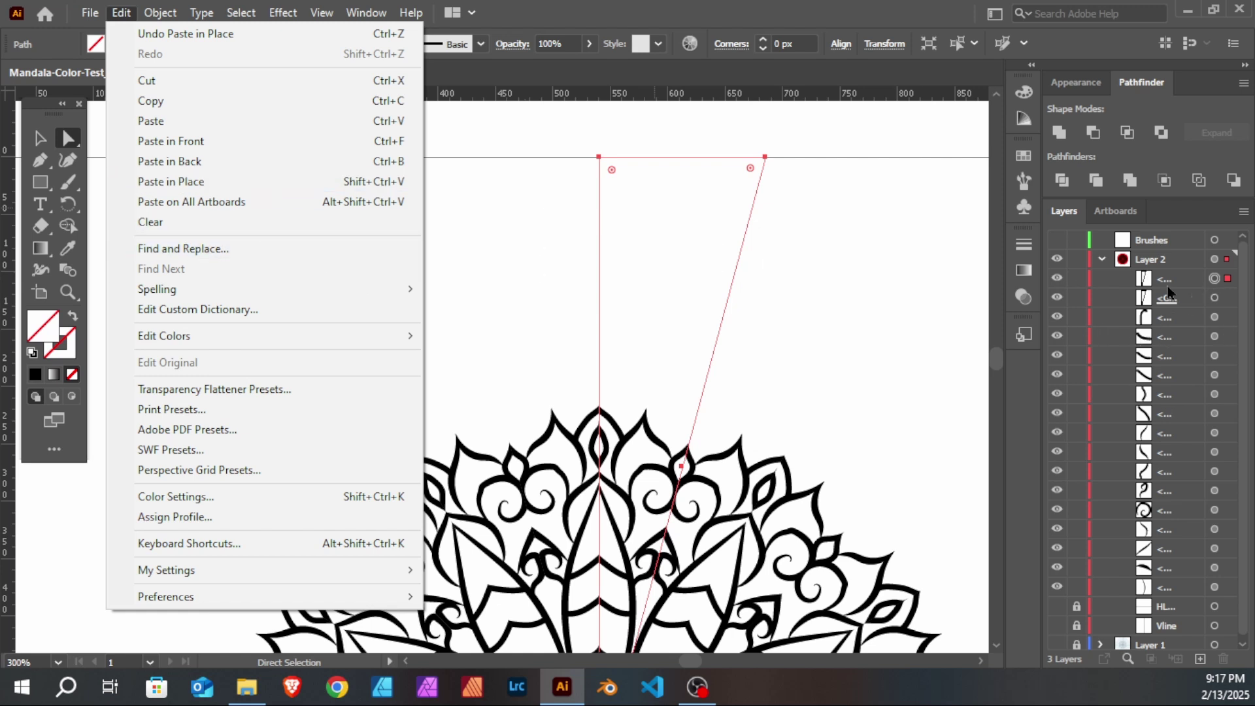
# Step: Select the pasted wedge path and move it below all the brush strokes in Layer 2, directly above HLine
pyautogui.click(1058, 278)
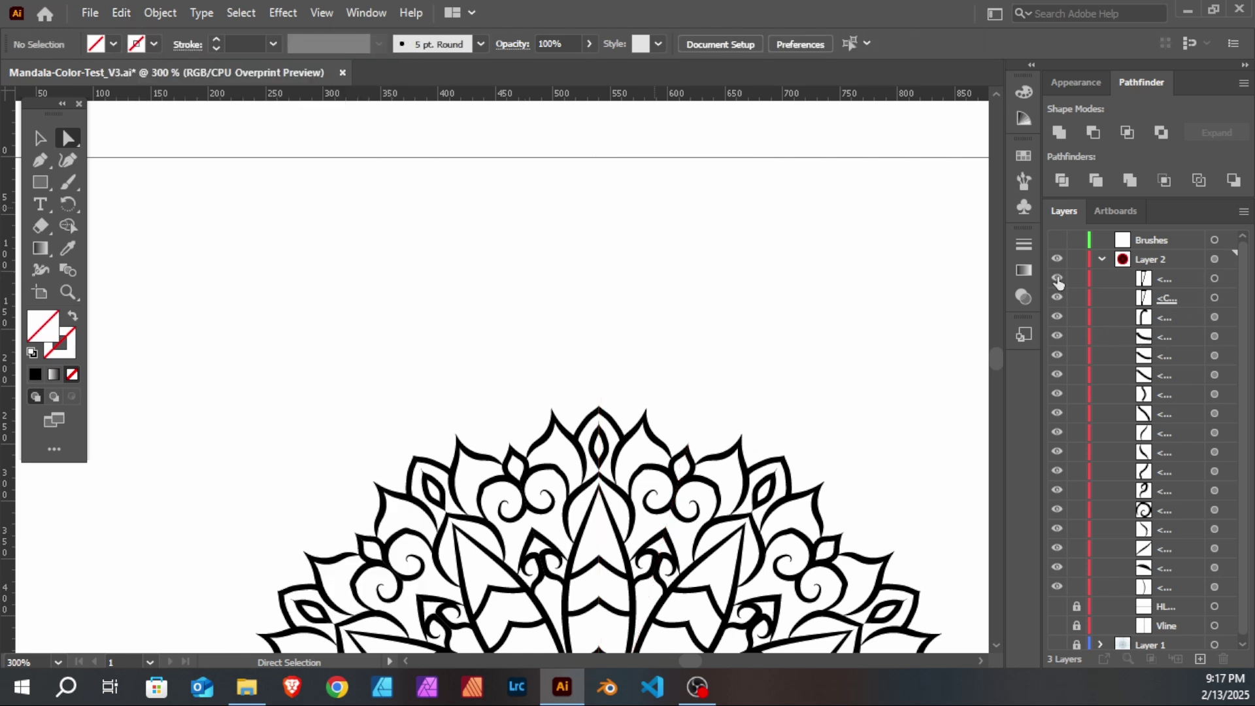
pyautogui.click(1215, 279)
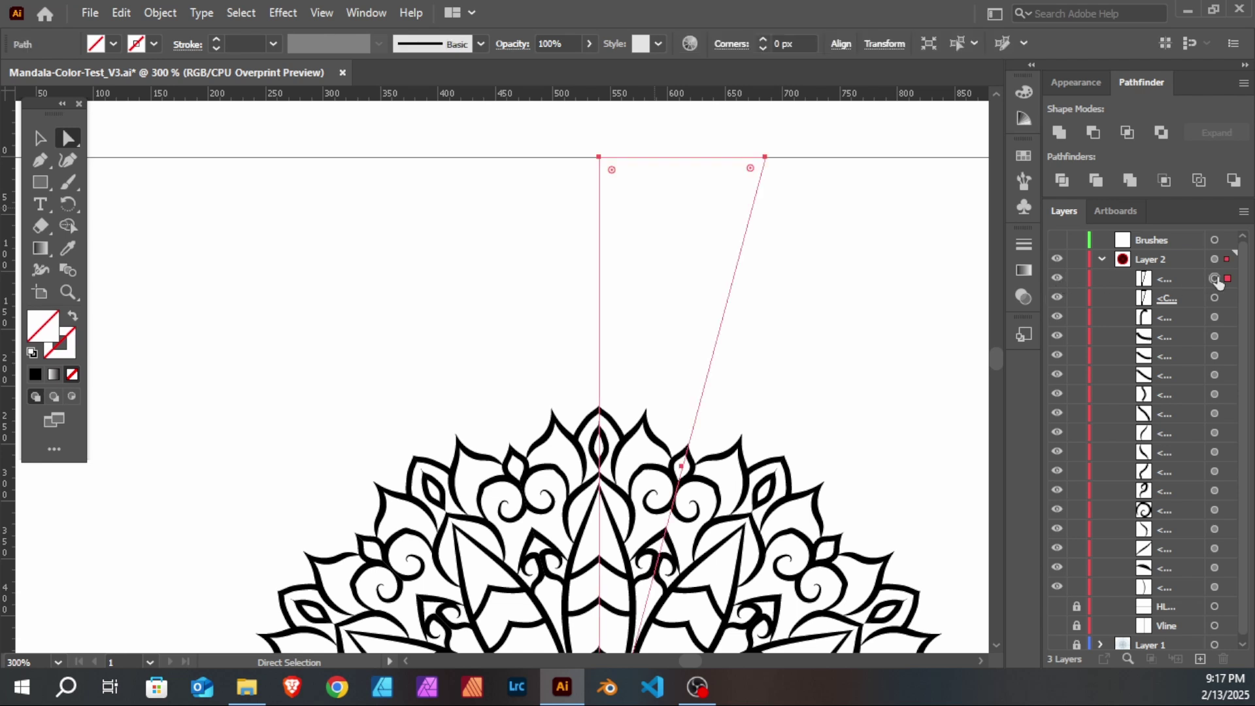
pyautogui.click(1055, 280)
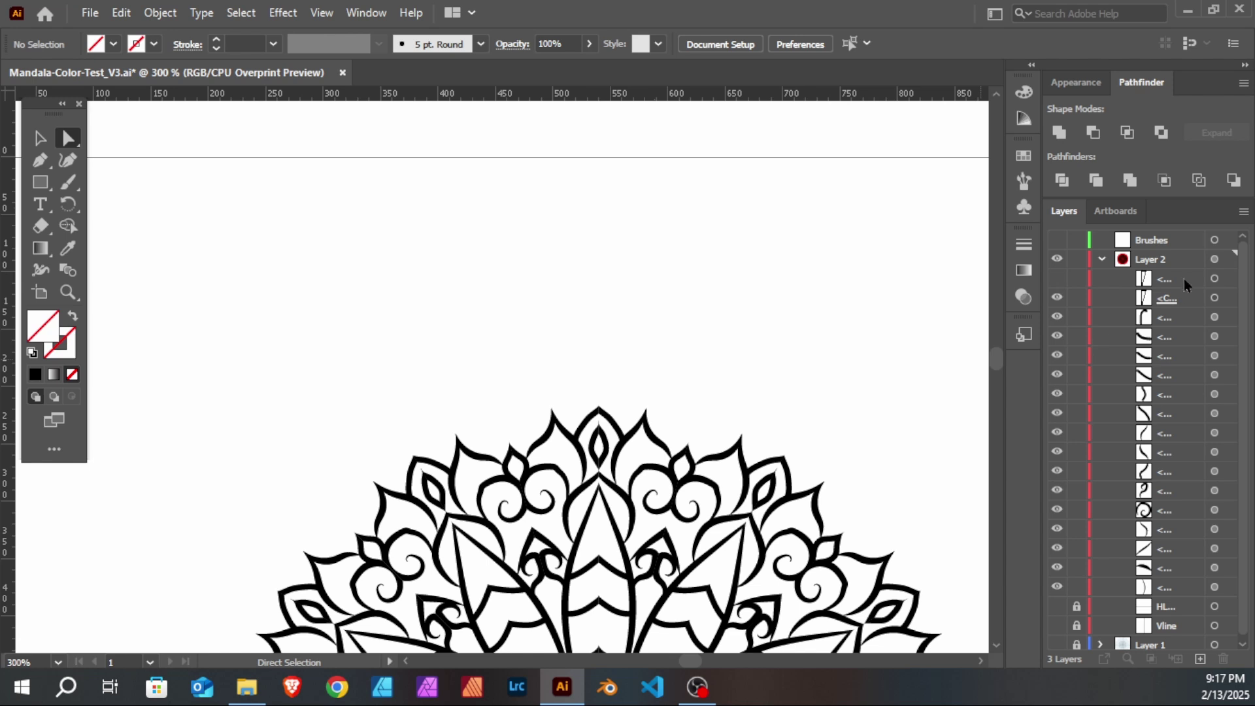
pyautogui.click(1056, 299)
pyautogui.click(1057, 299)
pyautogui.click(1212, 279)
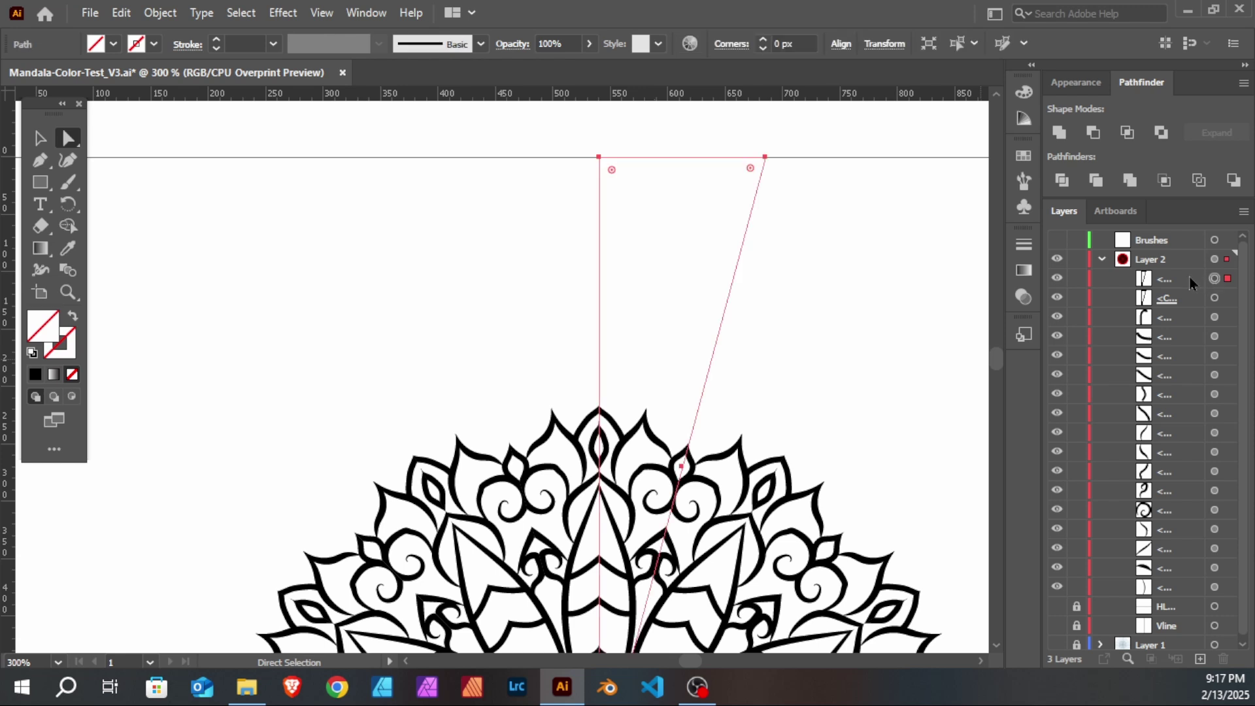
pyautogui.moveTo(1189, 282); pyautogui.dragTo(1186, 595)
pyautogui.moveTo(787, 459); pyautogui.dragTo(819, 386)
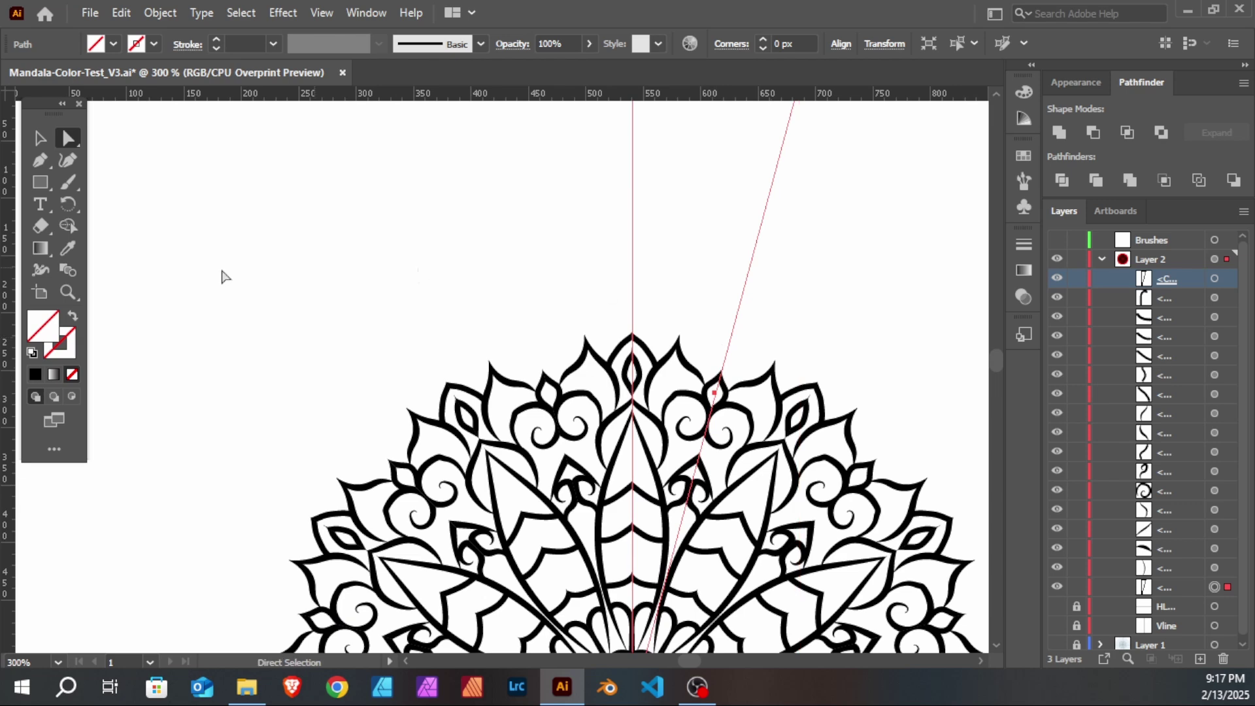
# Step: Fill the pasted wedge path with red ff0000 so it backs the whole mirrored mandala
pyautogui.doubleClick(43, 320)
pyautogui.write('ff0000')
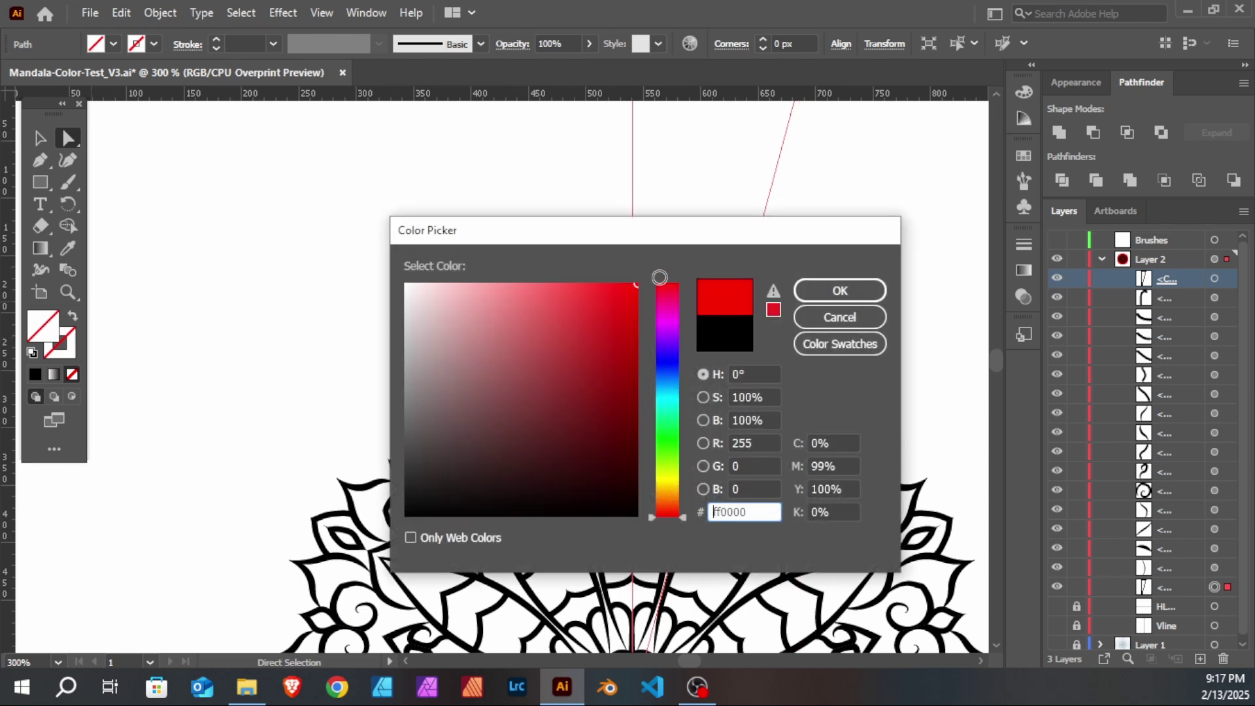
pyautogui.click(814, 298)
pyautogui.scroll(-2, 749, 357)
pyautogui.moveTo(739, 344); pyautogui.dragTo(719, 260)
pyautogui.moveTo(652, 317); pyautogui.dragTo(568, 314)
pyautogui.moveTo(636, 280); pyautogui.dragTo(602, 267)
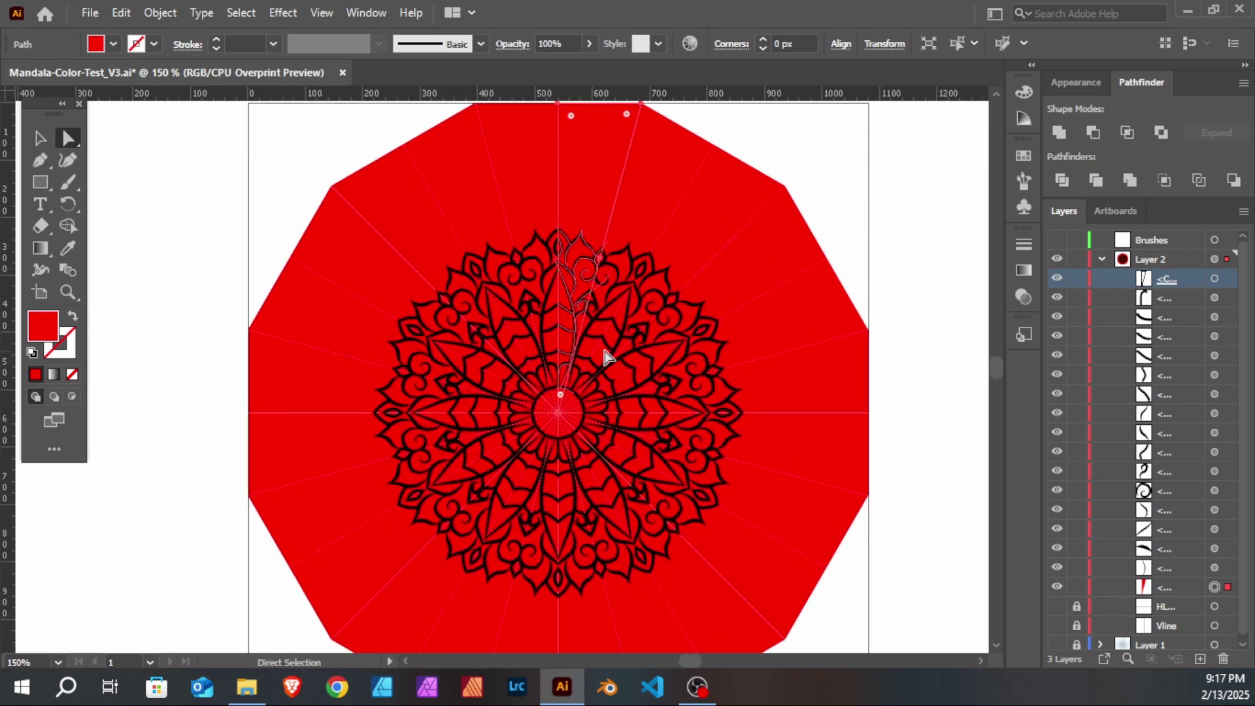
# Step: Select all the mandala artwork, expand its appearance and apply the Trim pathfinder
pyautogui.scroll(2, 602, 196)
pyautogui.scroll(1, 601, 216)
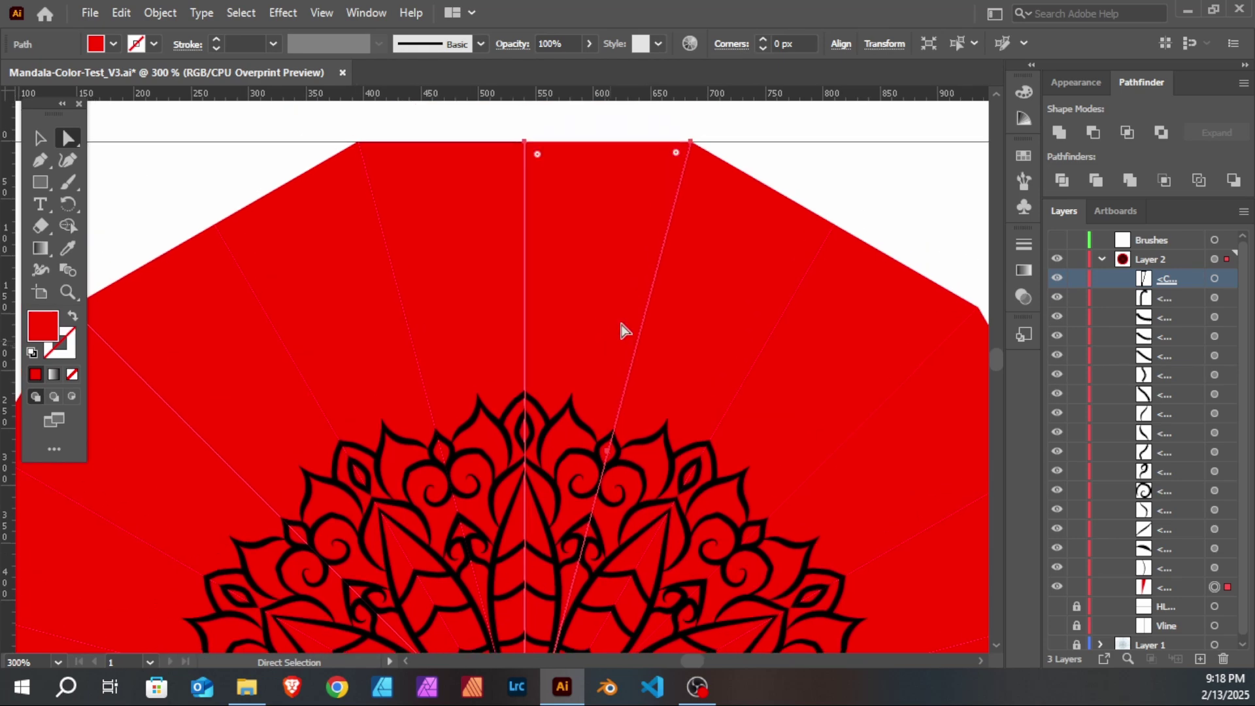
pyautogui.scroll(-1, 1153, 357)
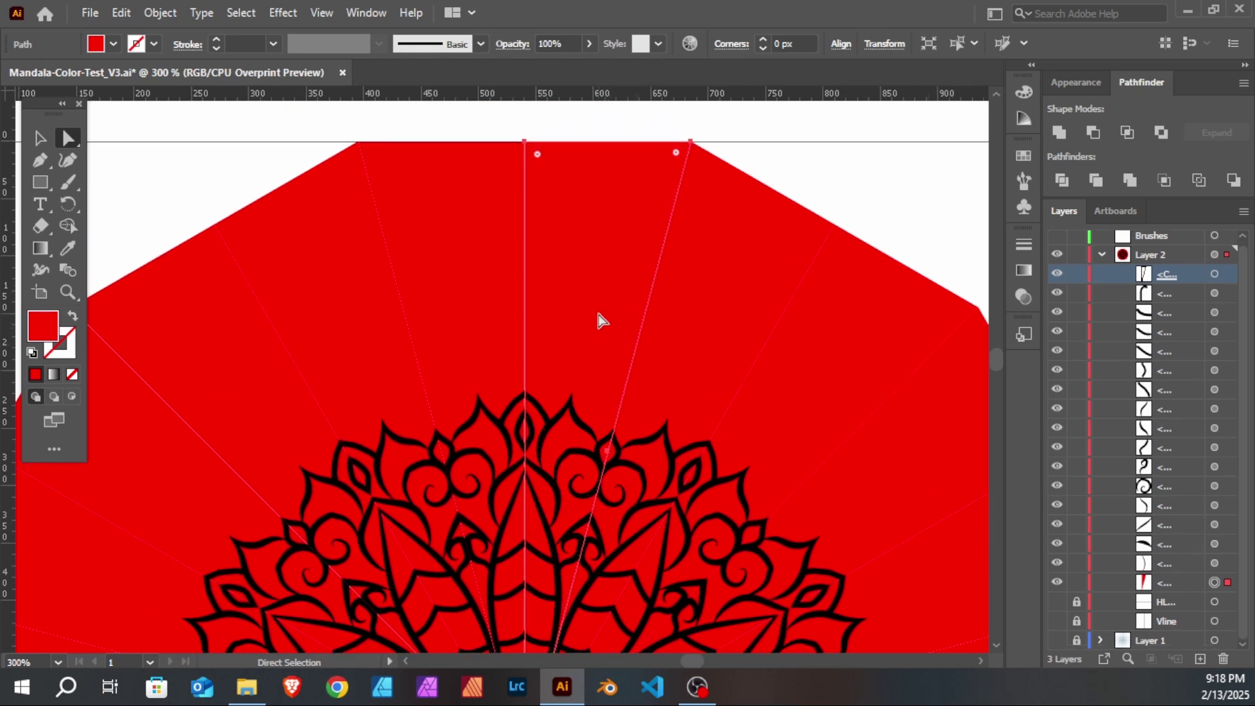
pyautogui.scroll(-2, 602, 320)
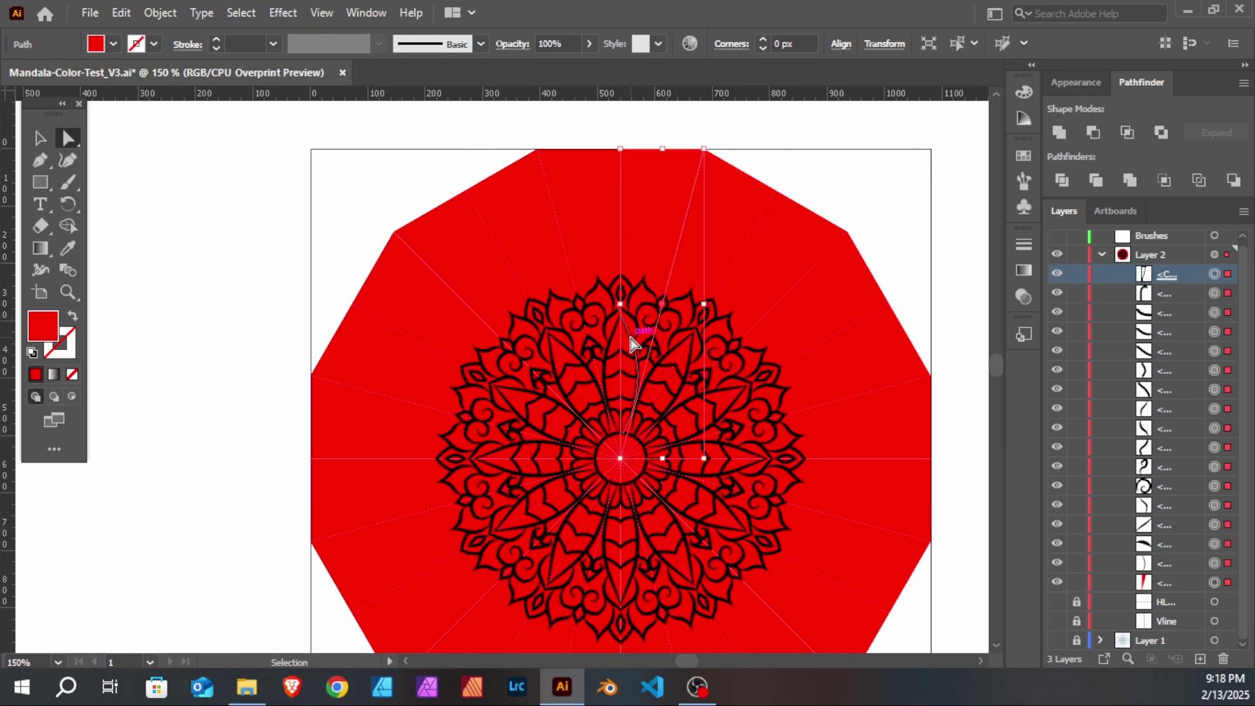
pyautogui.hotkey('ctrl', 'a')
pyautogui.click(160, 13)
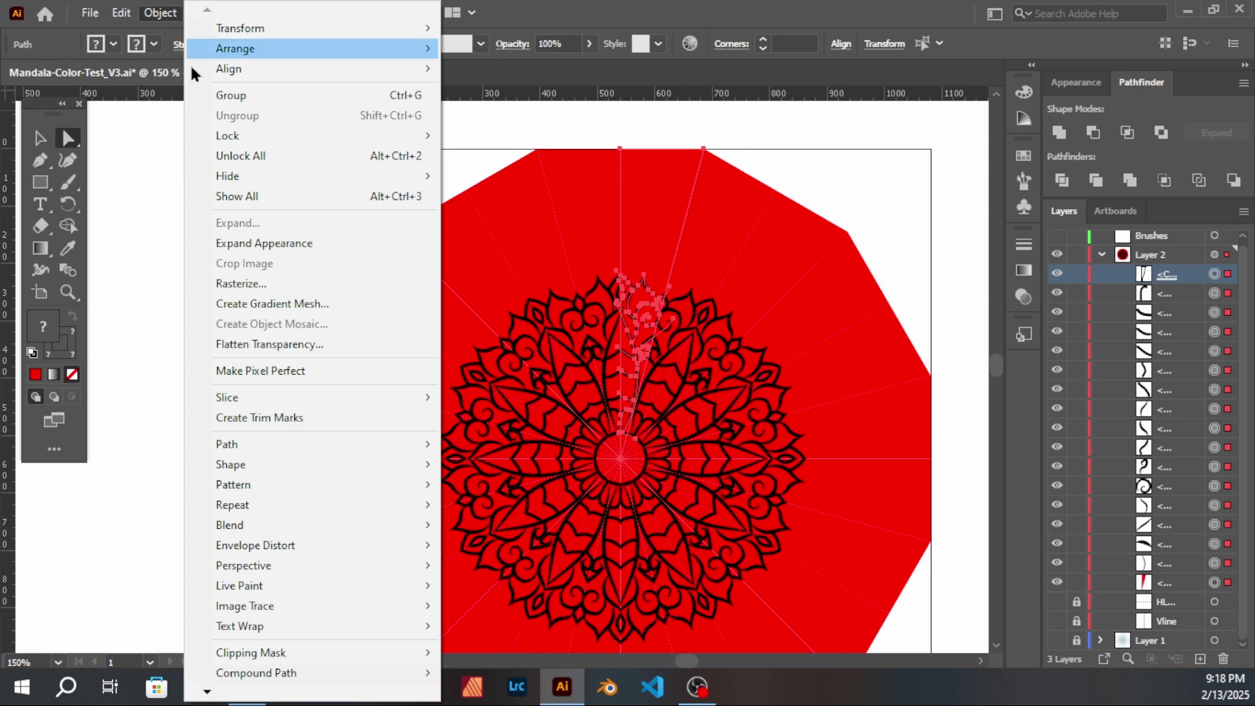
pyautogui.click(265, 243)
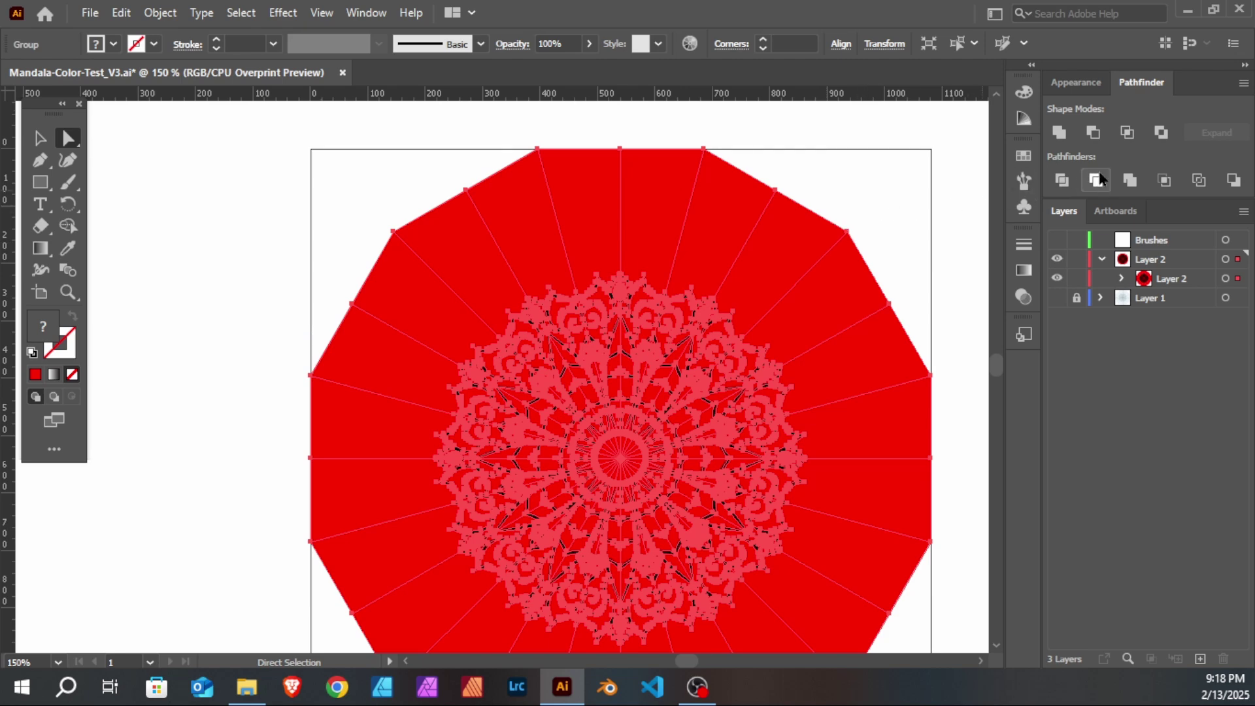
pyautogui.click(843, 180)
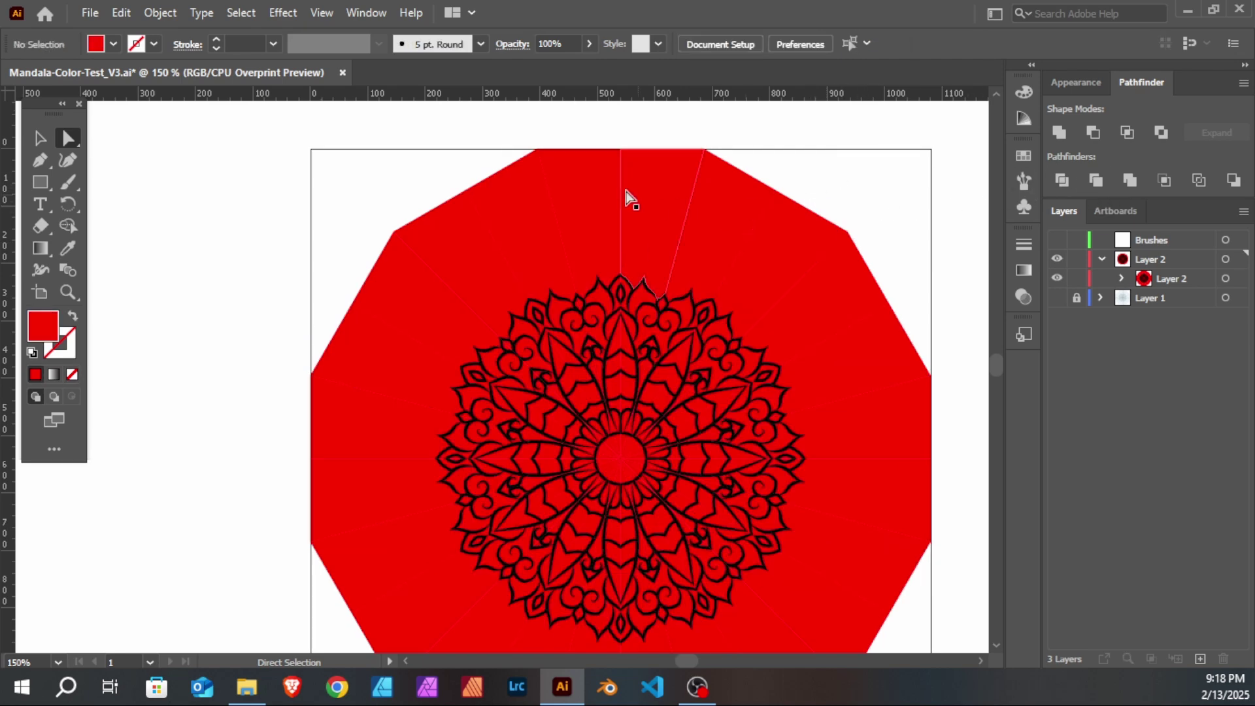
# Step: Ungroup the expanded and trimmed mandala artwork, then deselect it
pyautogui.click(622, 303)
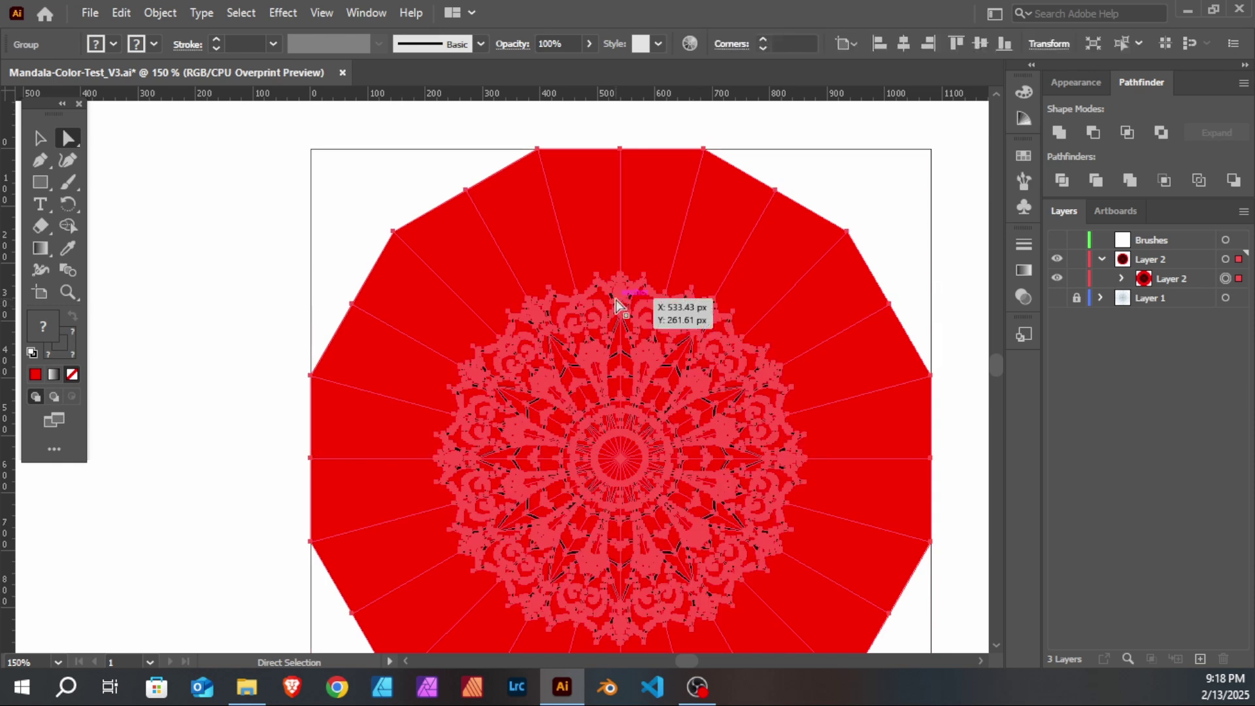
pyautogui.rightClick(619, 301)
pyautogui.click(681, 451)
pyautogui.rightClick(630, 281)
pyautogui.click(684, 429)
pyautogui.rightClick(626, 307)
pyautogui.click(814, 171)
# Step: Try to delete the outer red background segments by selecting them with the Selection tool
pyautogui.moveTo(400, 137); pyautogui.dragTo(732, 234)
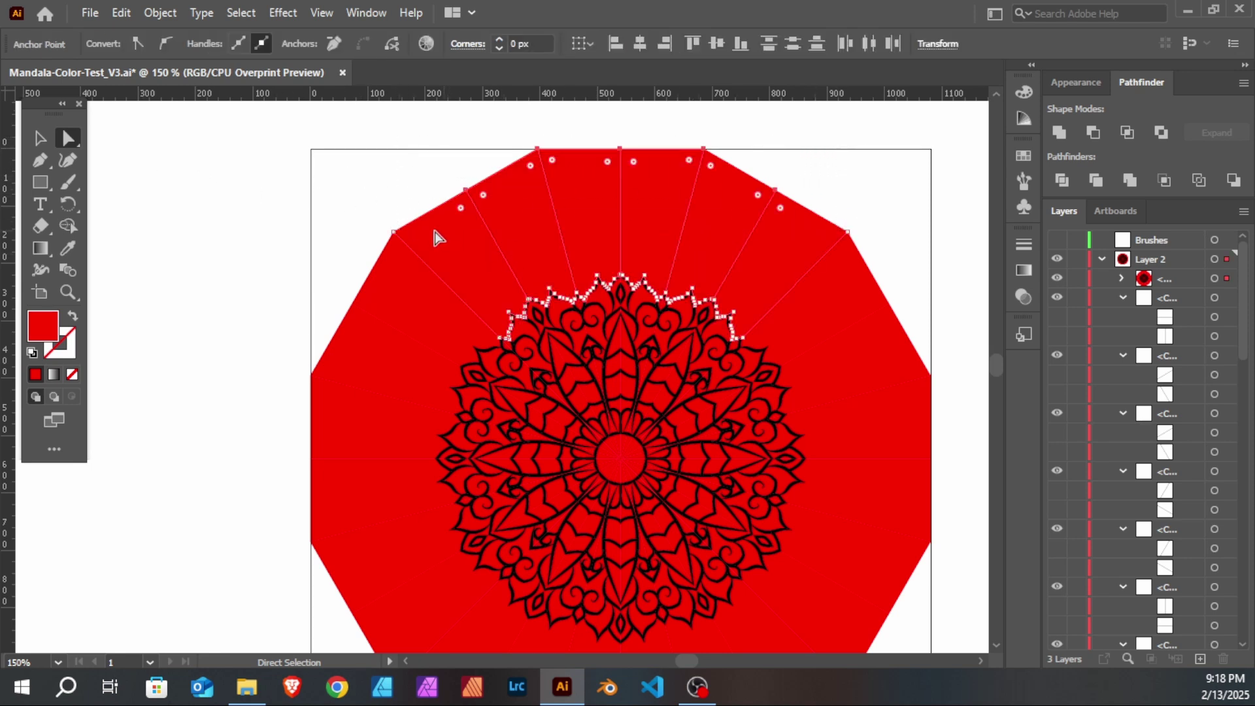
pyautogui.click(41, 140)
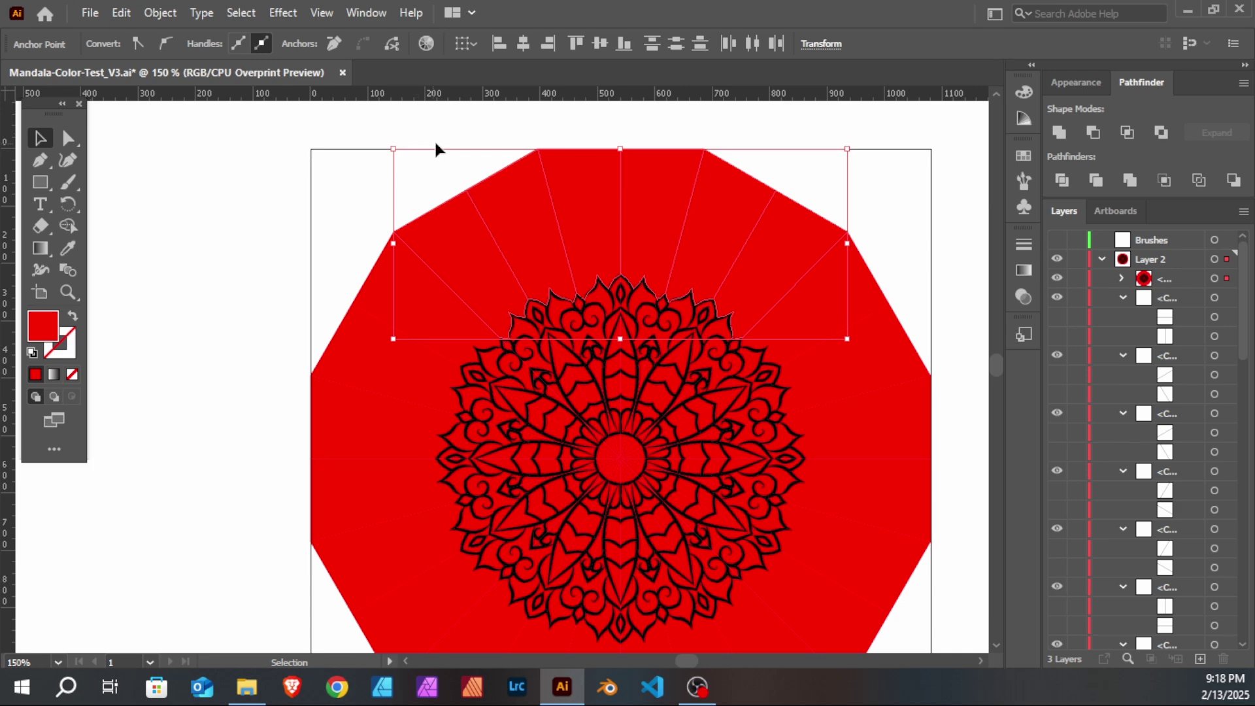
pyautogui.moveTo(363, 142); pyautogui.dragTo(933, 281)
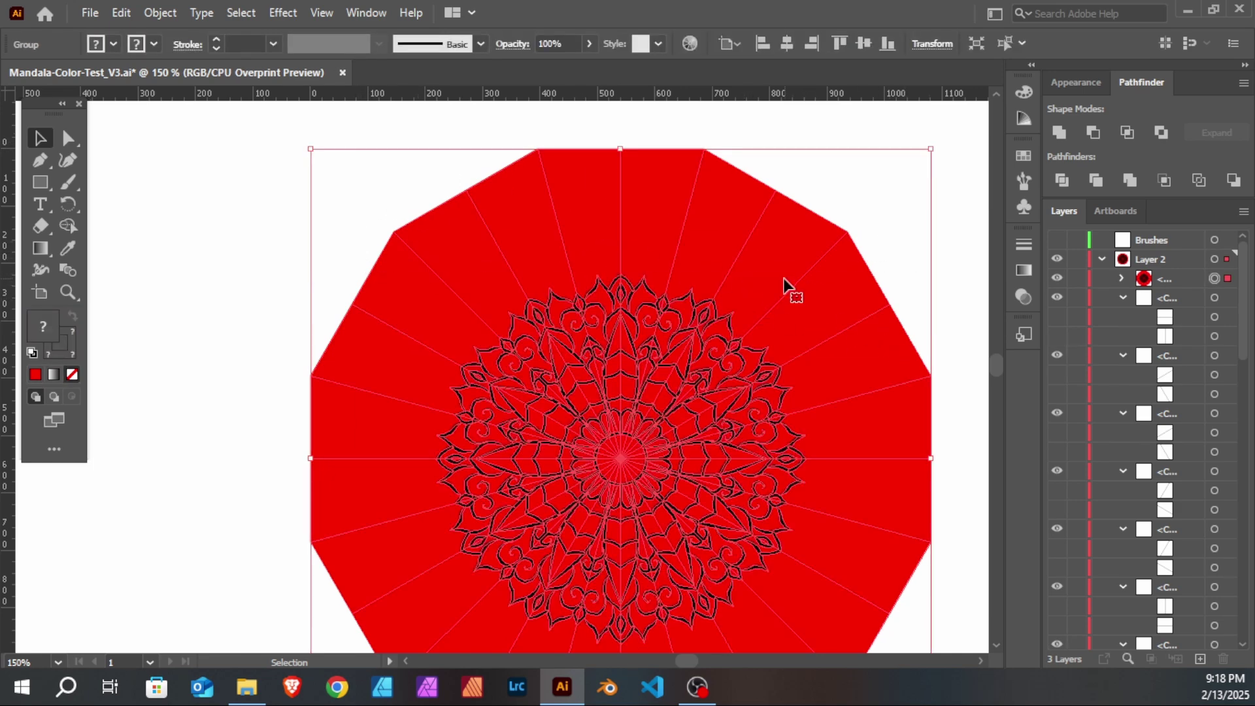
pyautogui.press('Delete')
pyautogui.hotkey('ctrl', 'z')
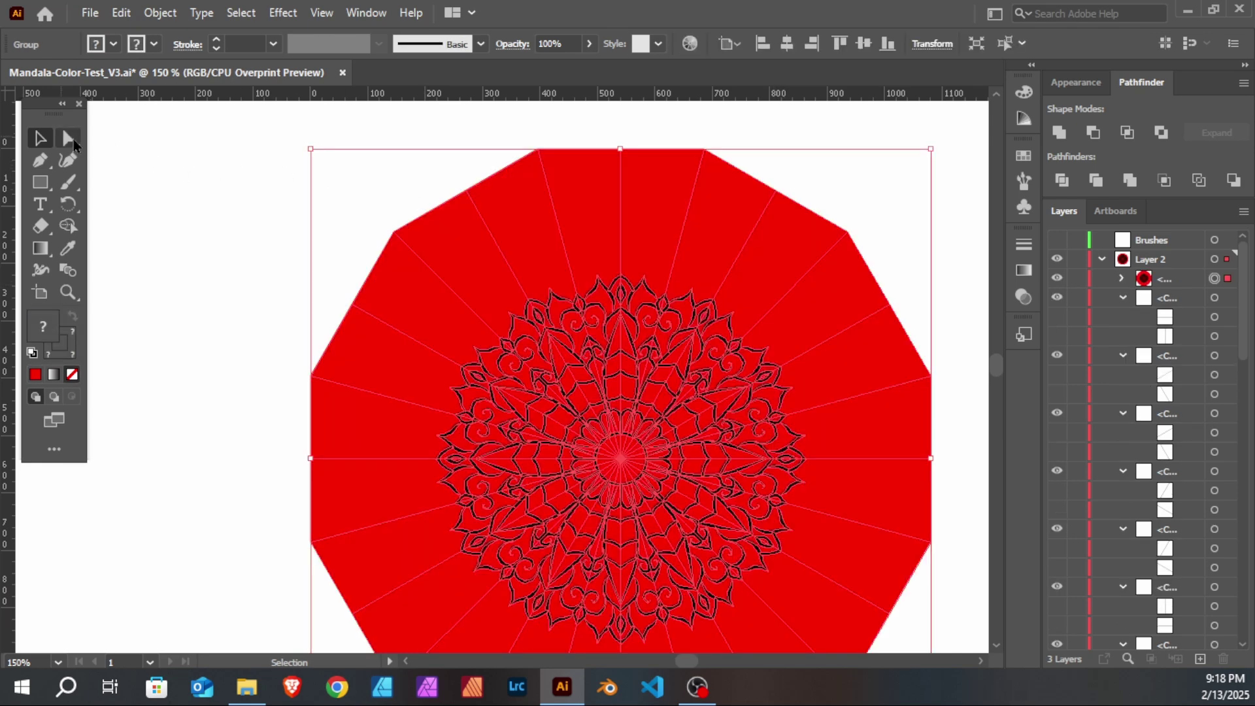
# Step: Select all the red background segments outside the mandala outline with Direct Selection and delete them
pyautogui.press('a')
pyautogui.click(465, 234)
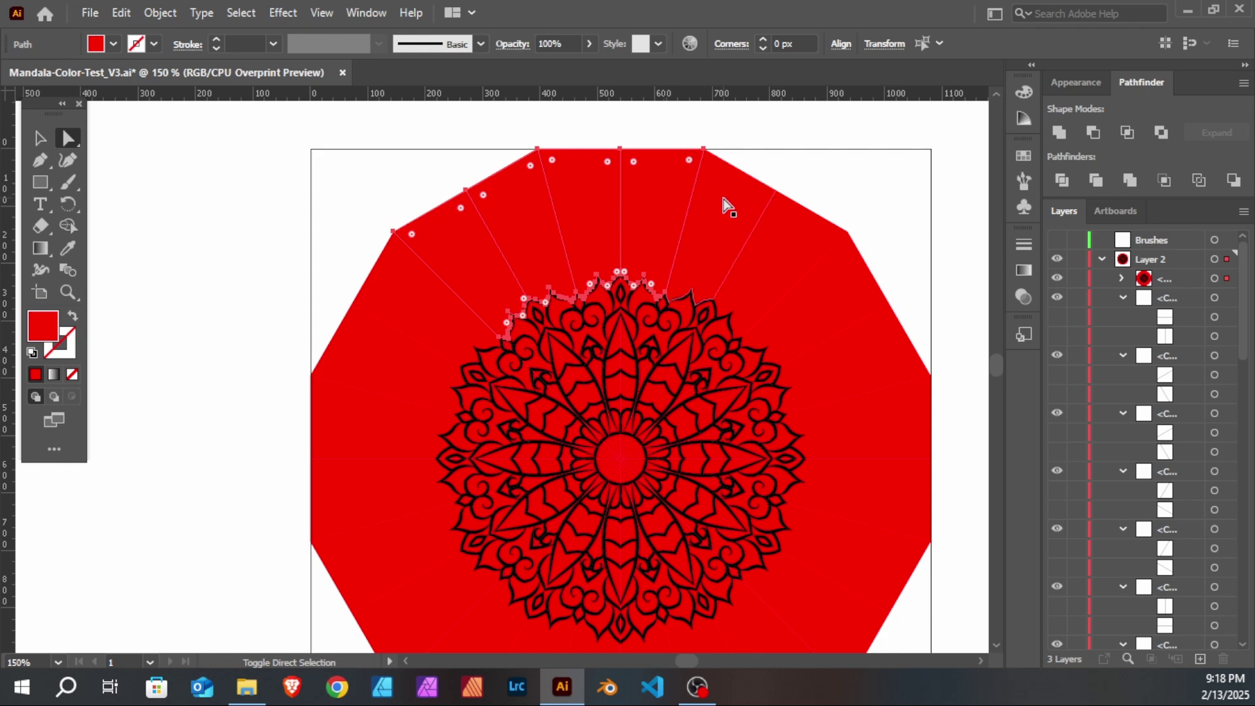
pyautogui.moveTo(778, 252)
pyautogui.mouseDown()
pyautogui.moveTo(820, 306)
pyautogui.moveTo(846, 374)
pyautogui.mouseUp()
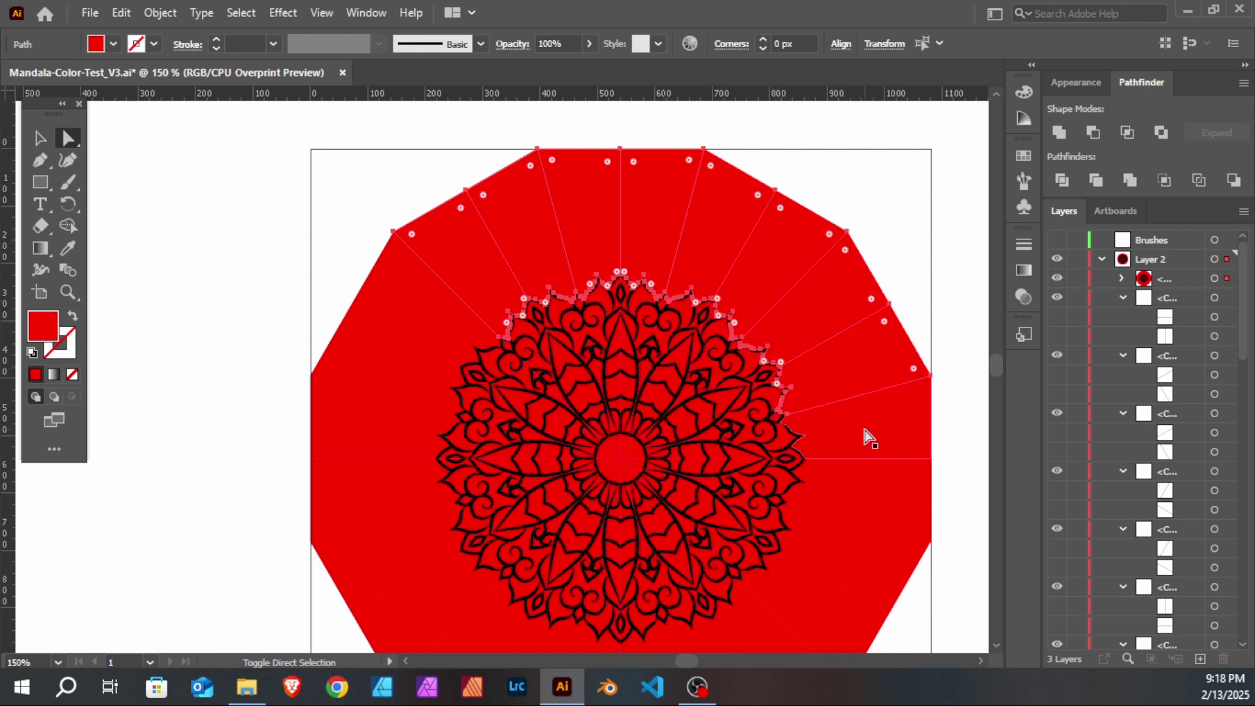
pyautogui.scroll(-3, 876, 342)
pyautogui.keyDown('shift'); pyautogui.click(866, 300); pyautogui.keyUp('shift')
pyautogui.keyDown('shift'); pyautogui.click(846, 383); pyautogui.keyUp('shift')
pyautogui.keyDown('shift'); pyautogui.click(816, 411); pyautogui.keyUp('shift')
pyautogui.moveTo(649, 508)
pyautogui.mouseDown()
pyautogui.moveTo(521, 504)
pyautogui.moveTo(470, 482)
pyautogui.moveTo(406, 364)
pyautogui.moveTo(381, 291)
pyautogui.moveTo(384, 229)
pyautogui.moveTo(384, 353)
pyautogui.mouseUp()
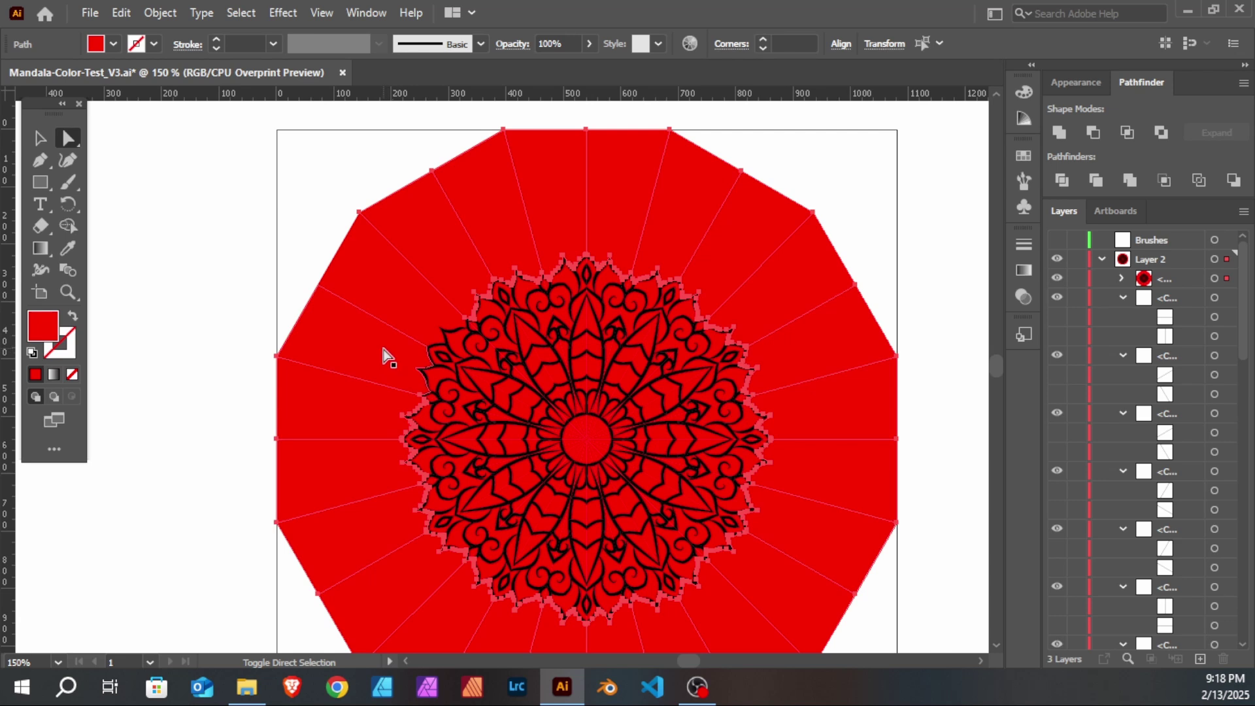
pyautogui.press('Delete')
pyautogui.click(454, 240)
pyautogui.press('Delete')
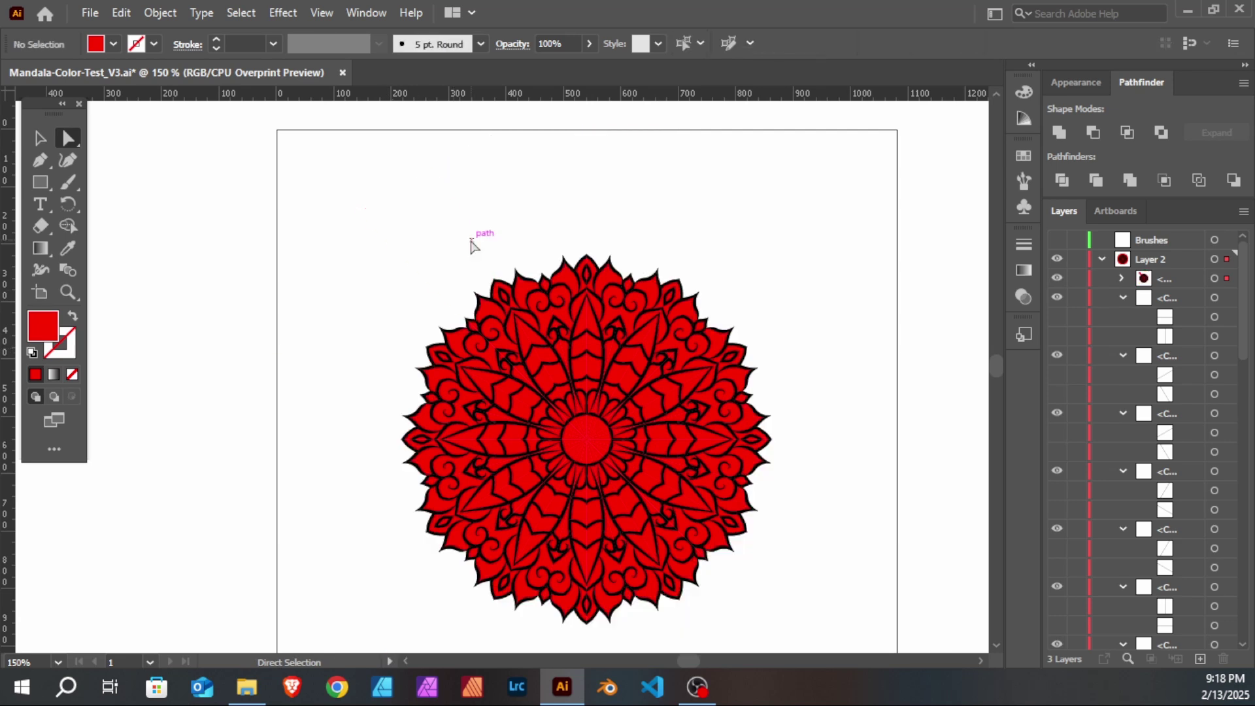
# Step: Try moving a red petal shape near the mandala's top aside and undo the move
pyautogui.scroll(3, 580, 336)
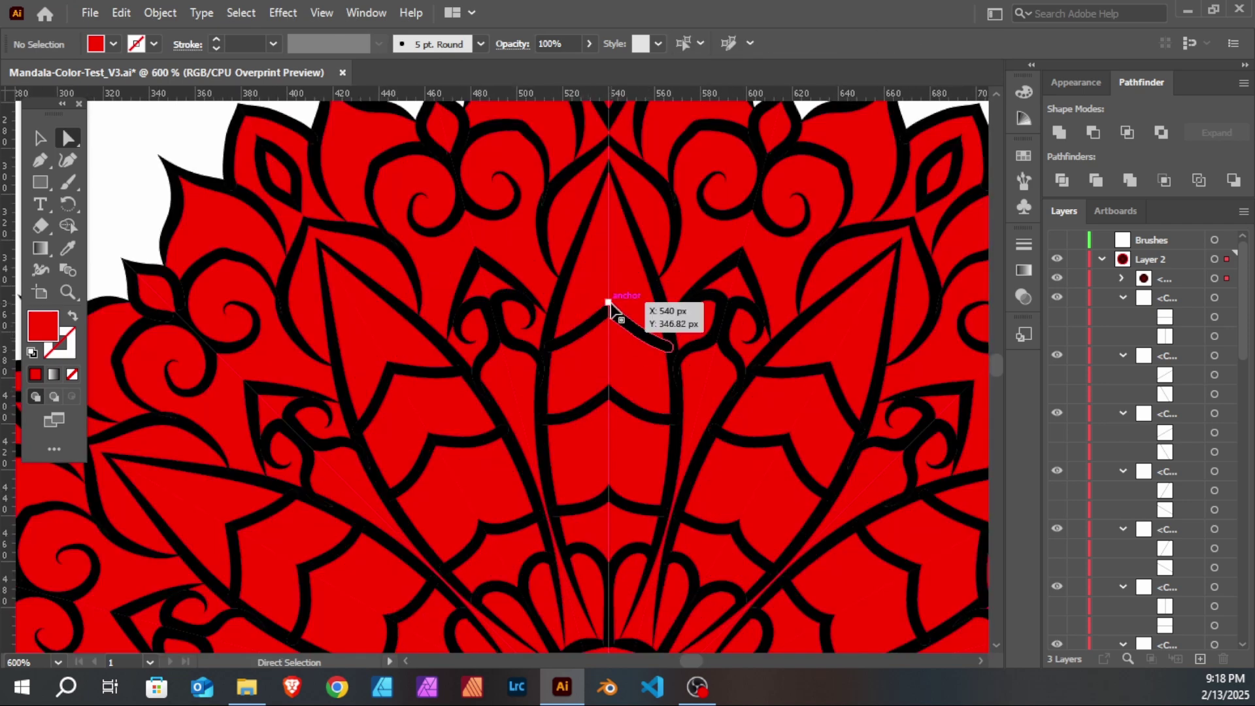
pyautogui.scroll(-1, 610, 304)
pyautogui.moveTo(638, 292); pyautogui.dragTo(559, 370)
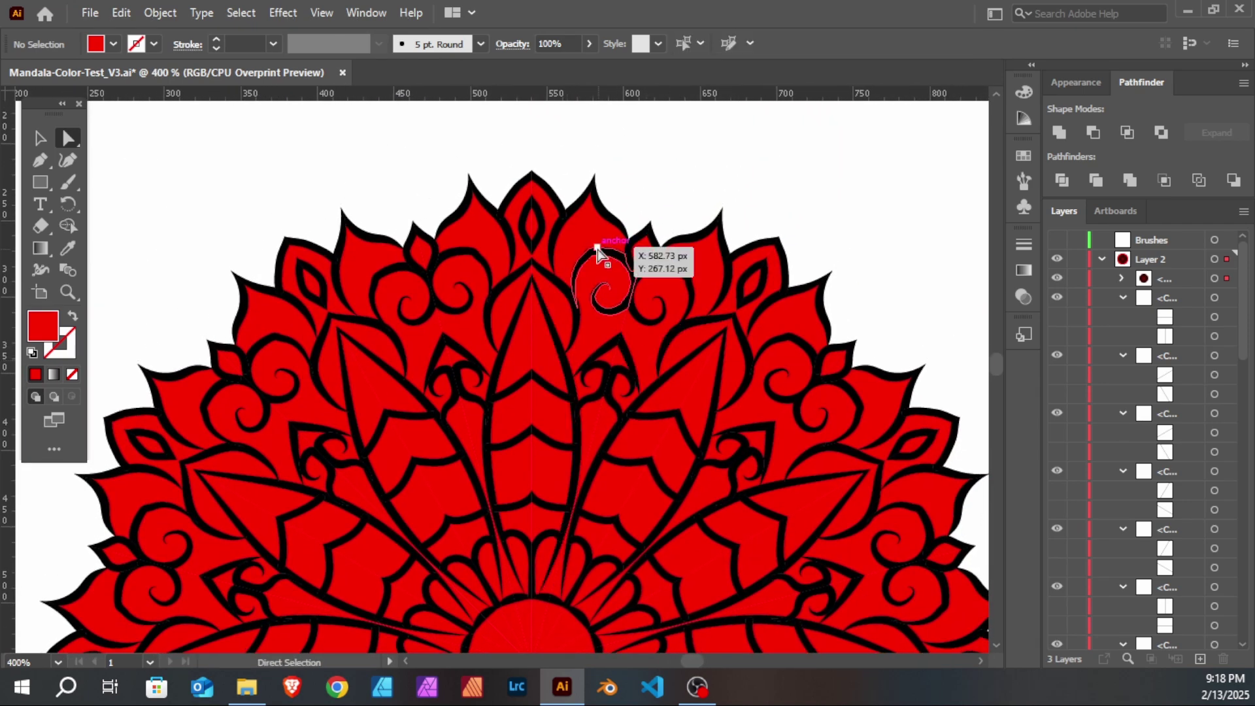
pyautogui.scroll(3, 596, 252)
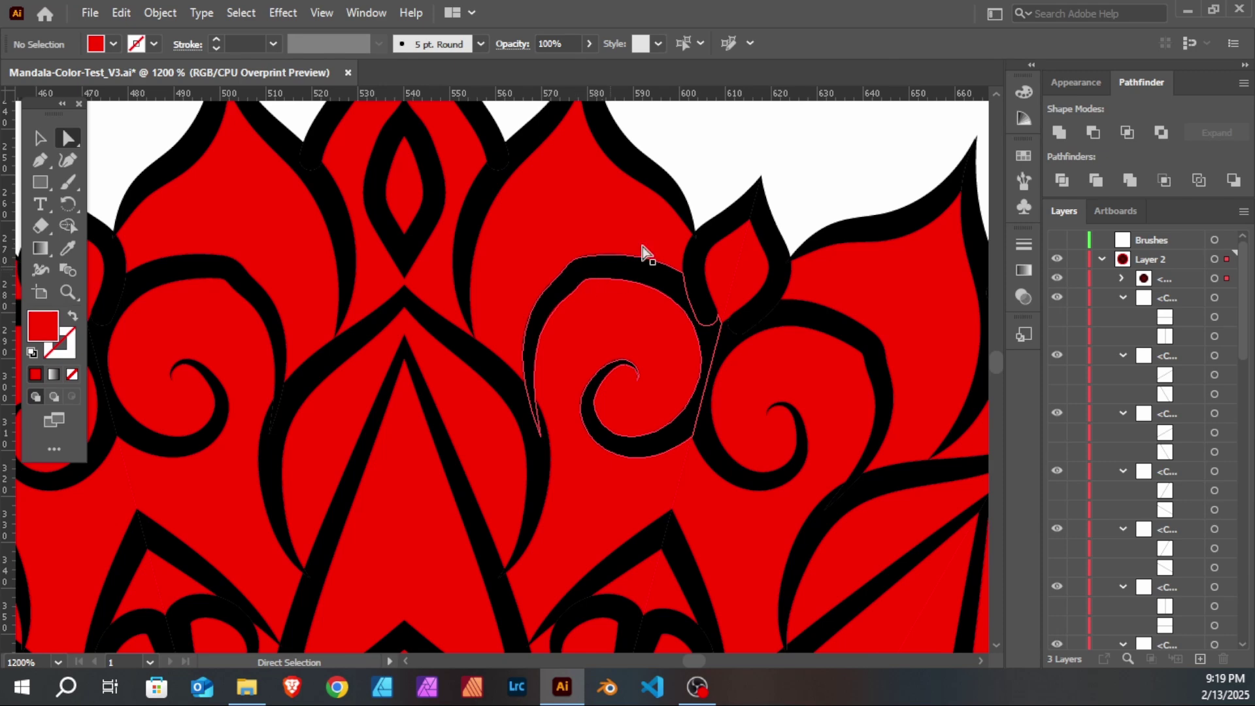
pyautogui.moveTo(575, 223); pyautogui.dragTo(603, 279)
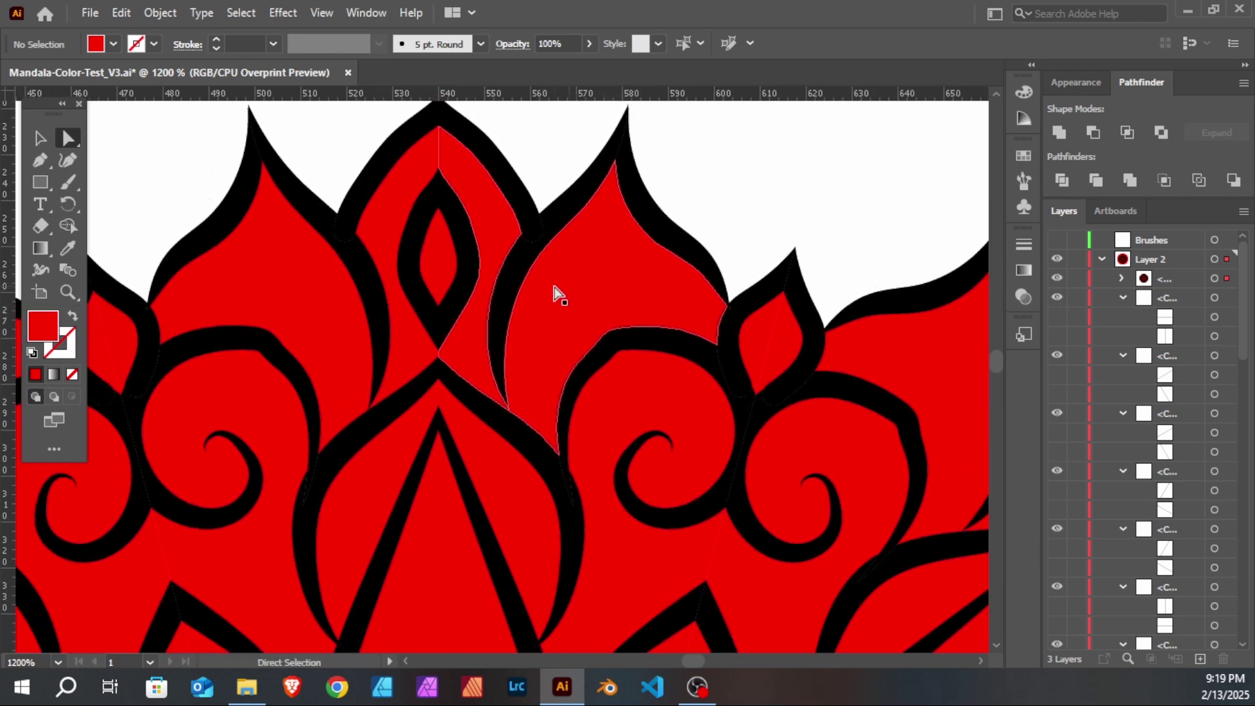
pyautogui.moveTo(531, 176); pyautogui.dragTo(574, 219)
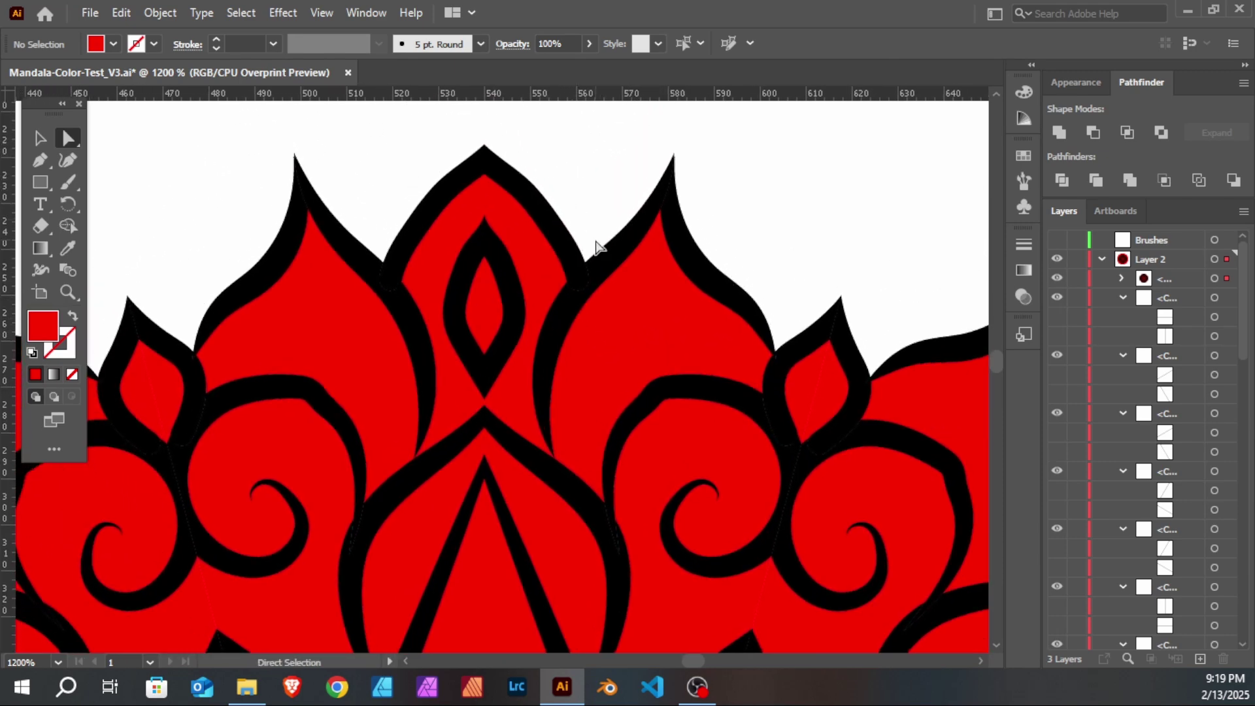
pyautogui.scroll(1, 598, 246)
pyautogui.moveTo(524, 196)
pyautogui.mouseDown()
pyautogui.moveTo(592, 164)
pyautogui.moveTo(633, 201)
pyautogui.moveTo(673, 204)
pyautogui.mouseUp()
pyautogui.hotkey('ctrl', 'z')
# Step: Examine the outlines of the top petal fills and the inner diamond by selecting both mirrored halves, and clear the selection
pyautogui.click(581, 223)
pyautogui.keyDown('shift'); pyautogui.click(514, 226); pyautogui.keyUp('shift')
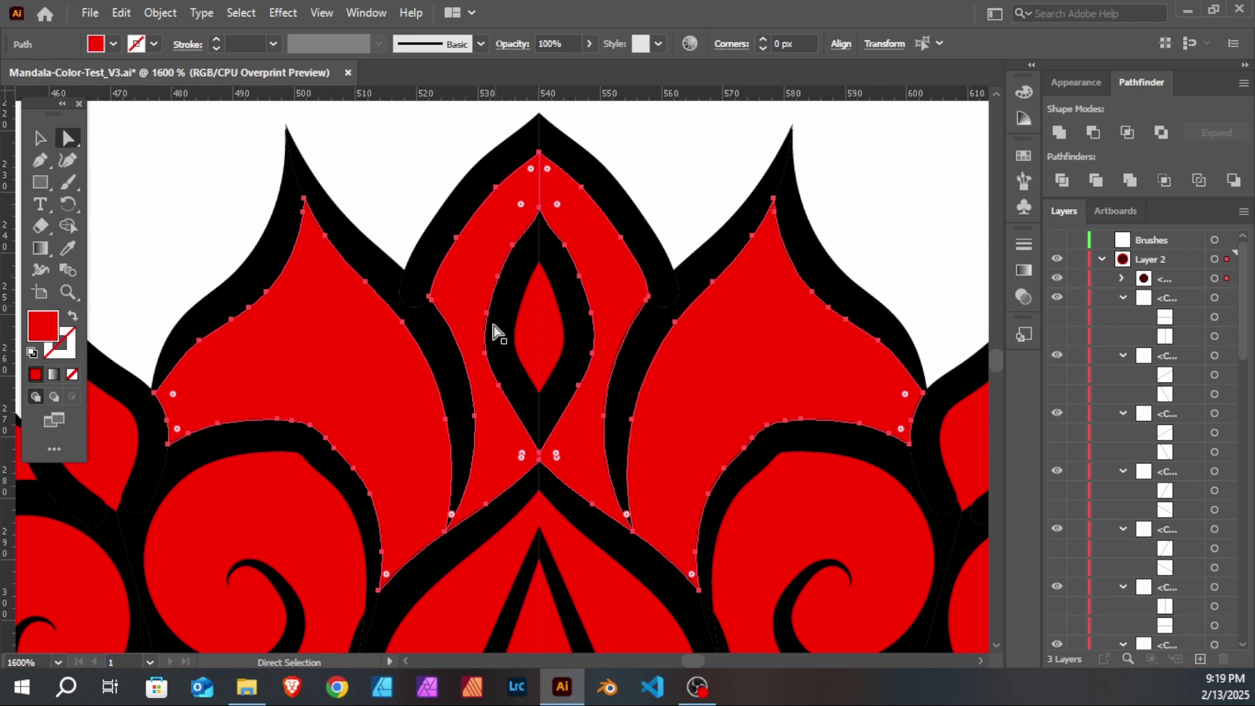
pyautogui.keyDown('shift'); pyautogui.click(529, 311); pyautogui.keyUp('shift')
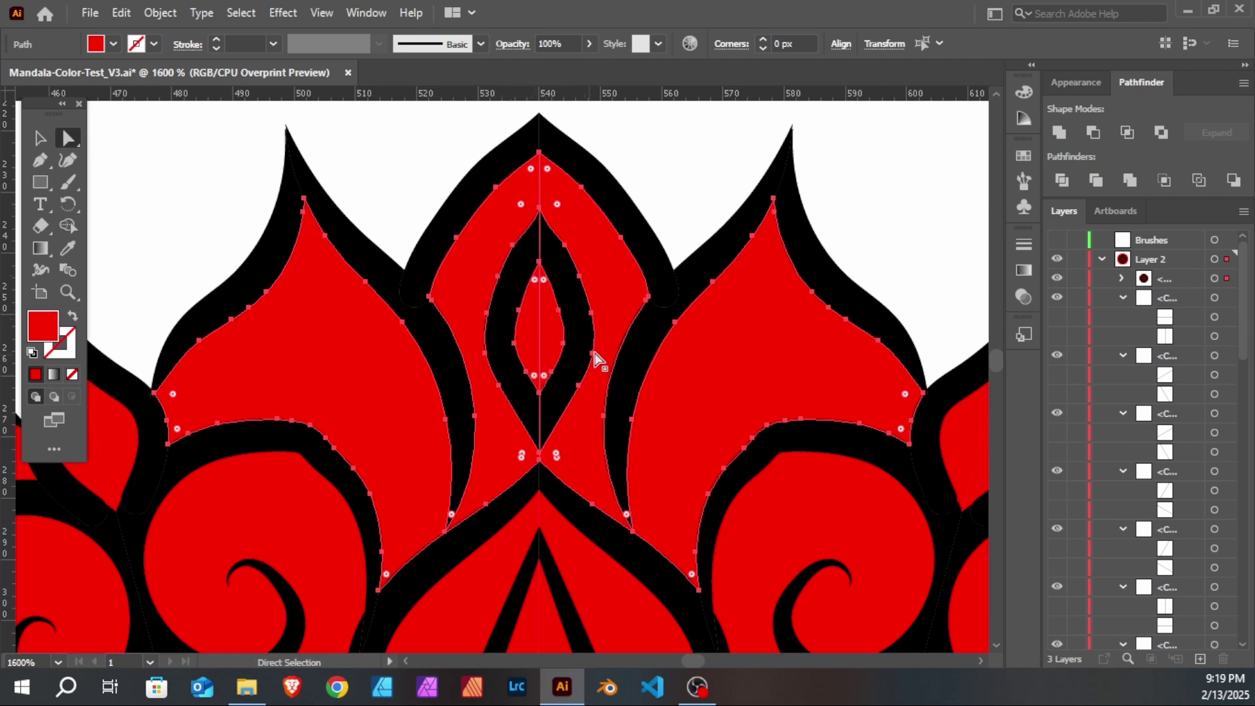
pyautogui.scroll(-2, 596, 359)
pyautogui.scroll(-1, 660, 392)
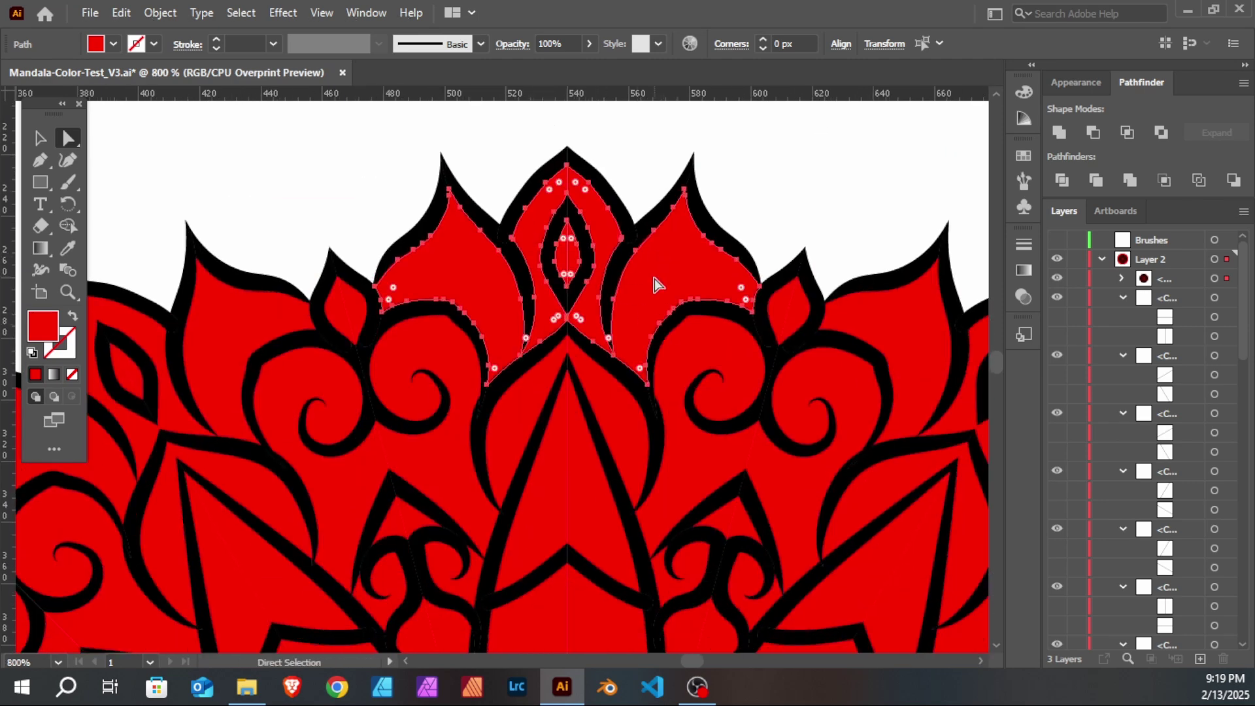
pyautogui.click(798, 188)
# Step: Select both mirrored halves of the red top petal shape around the diamond and fill them with blue 0000ff
pyautogui.click(611, 234)
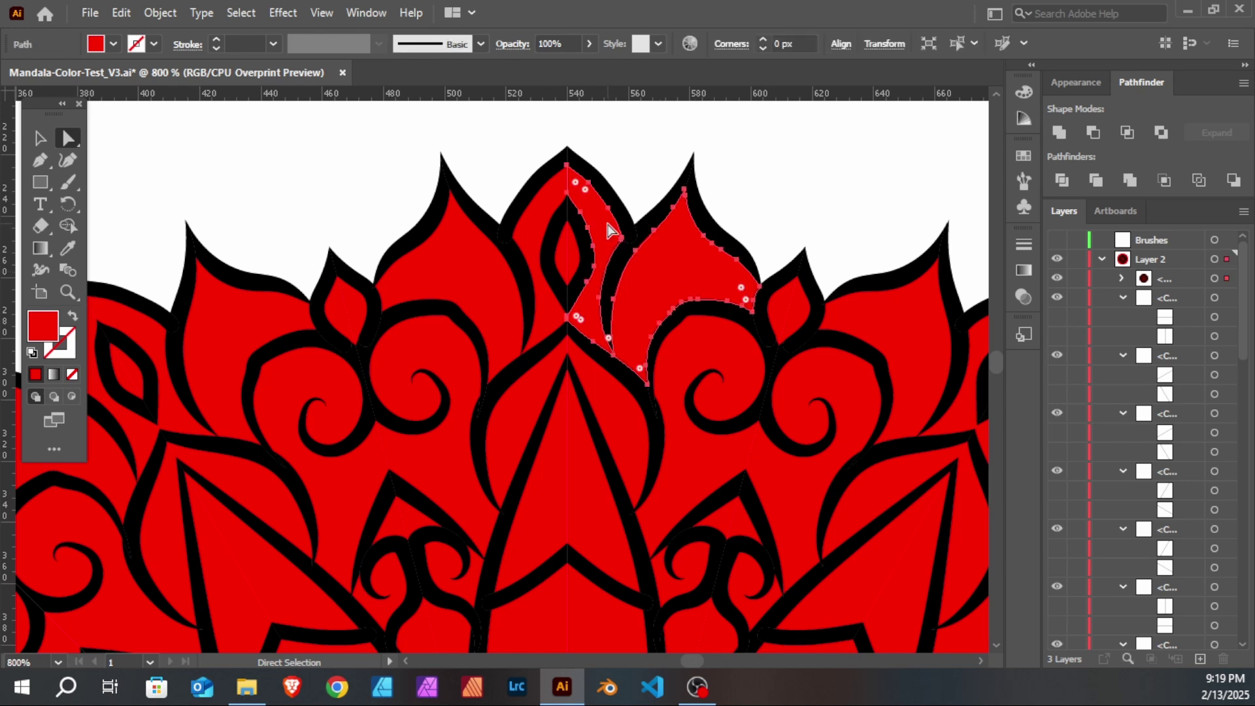
pyautogui.moveTo(667, 271); pyautogui.dragTo(769, 246)
pyautogui.hotkey('ctrl', 'z')
pyautogui.keyDown('shift'); pyautogui.click(540, 225); pyautogui.keyUp('shift')
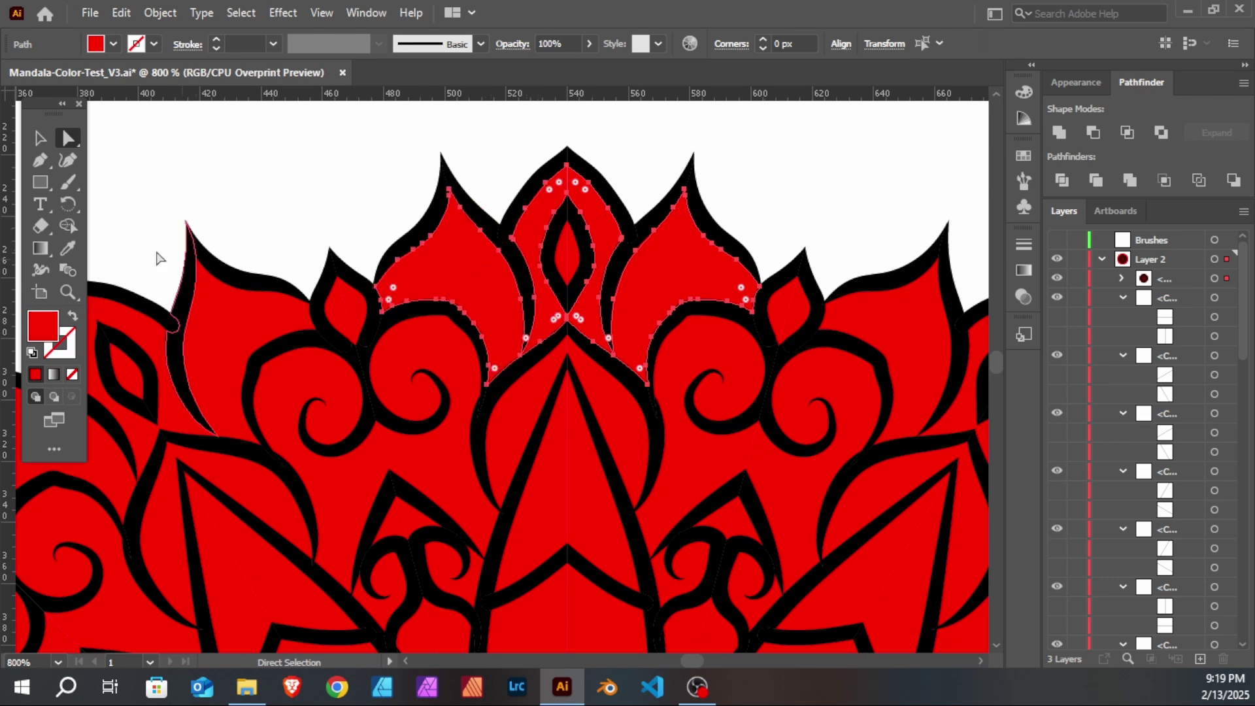
pyautogui.doubleClick(41, 321)
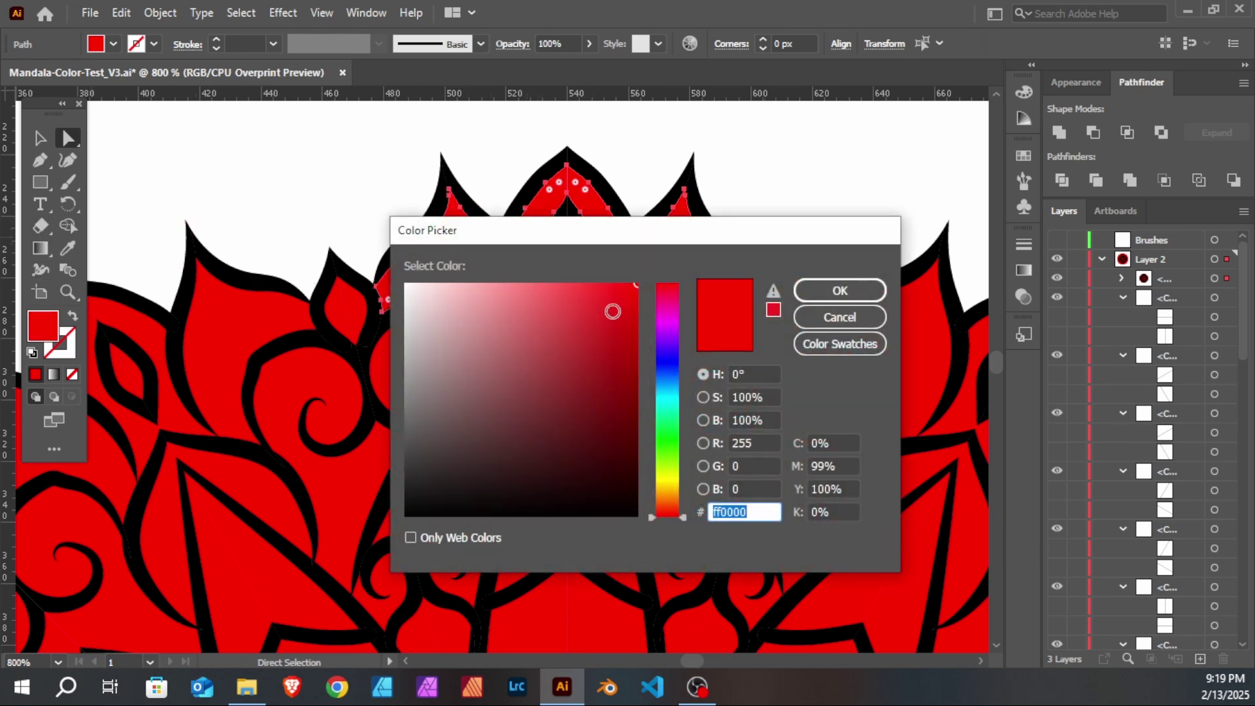
pyautogui.click(668, 361)
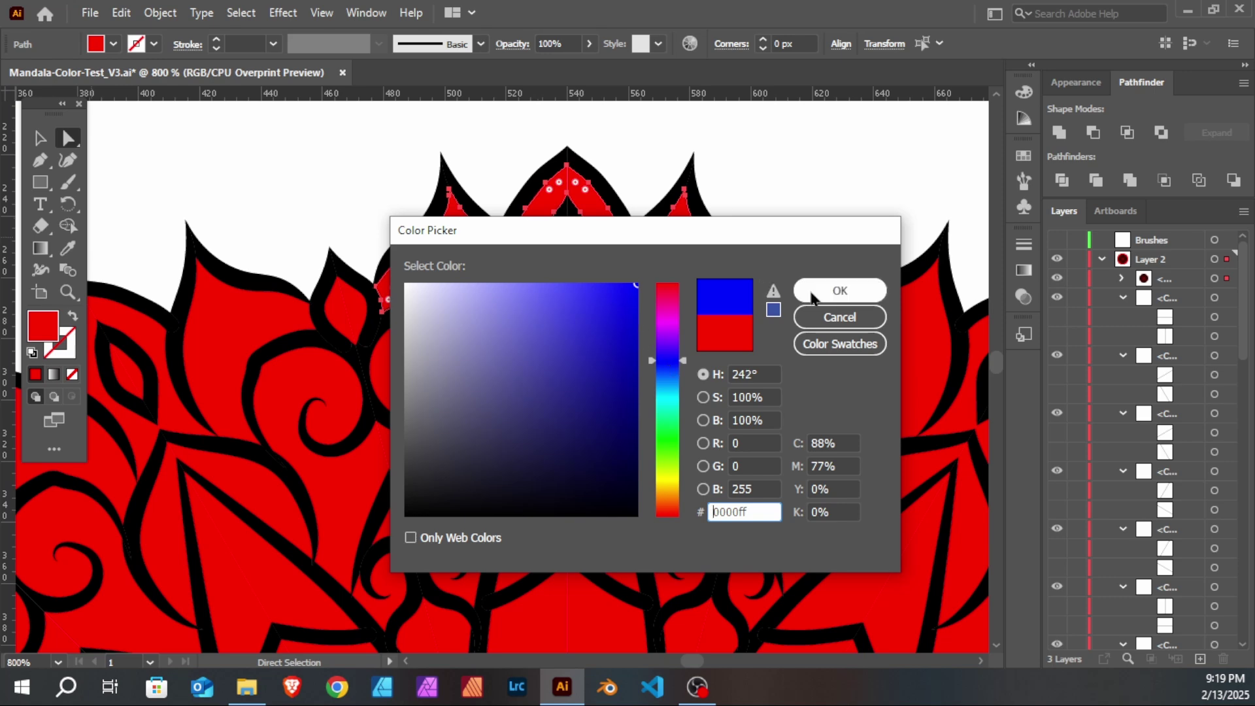
pyautogui.click(840, 290)
# Step: Fill both halves of the curved shape around the central spike, just below the blue petals, with magenta ff00ed
pyautogui.scroll(-2, 651, 338)
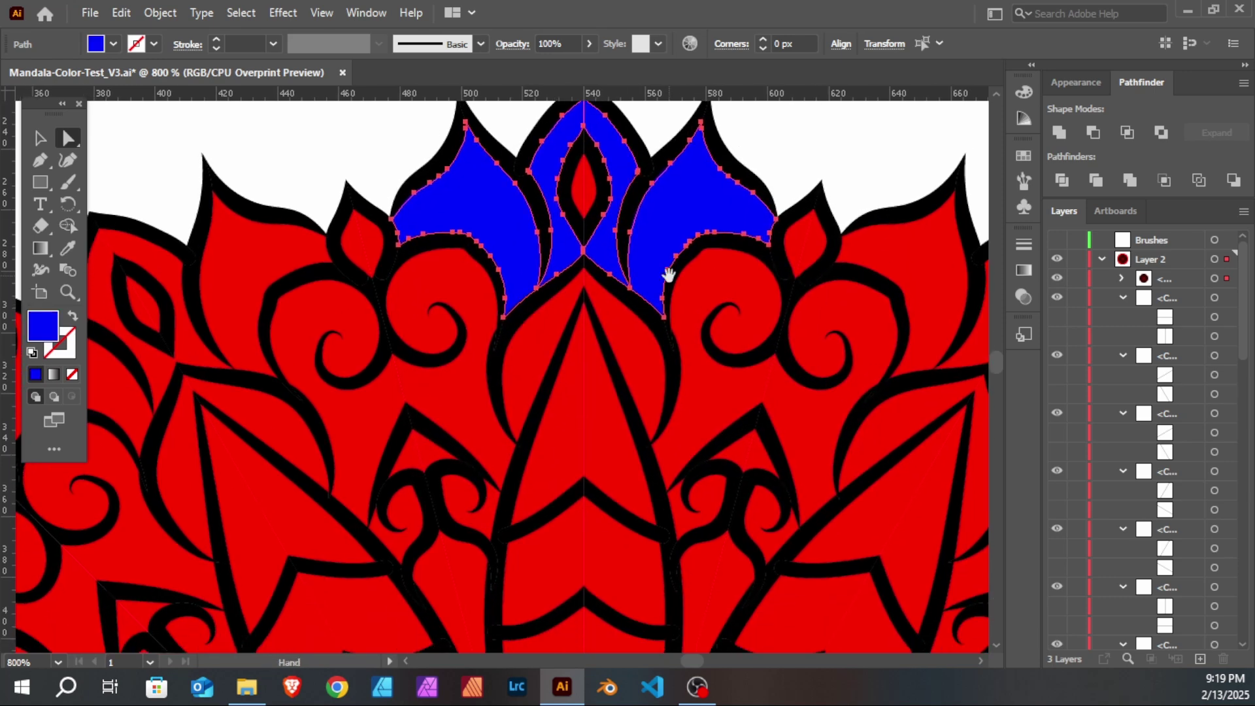
pyautogui.click(547, 323)
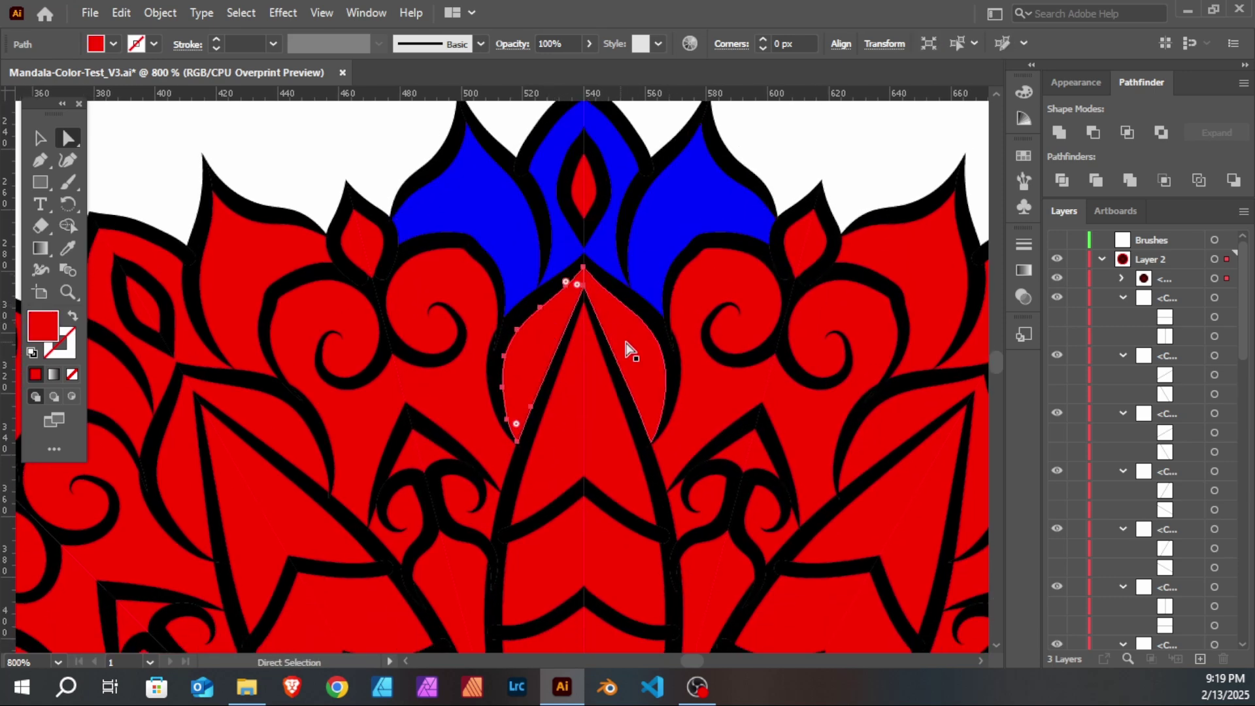
pyautogui.doubleClick(50, 332)
pyautogui.moveTo(668, 312); pyautogui.dragTo(667, 319)
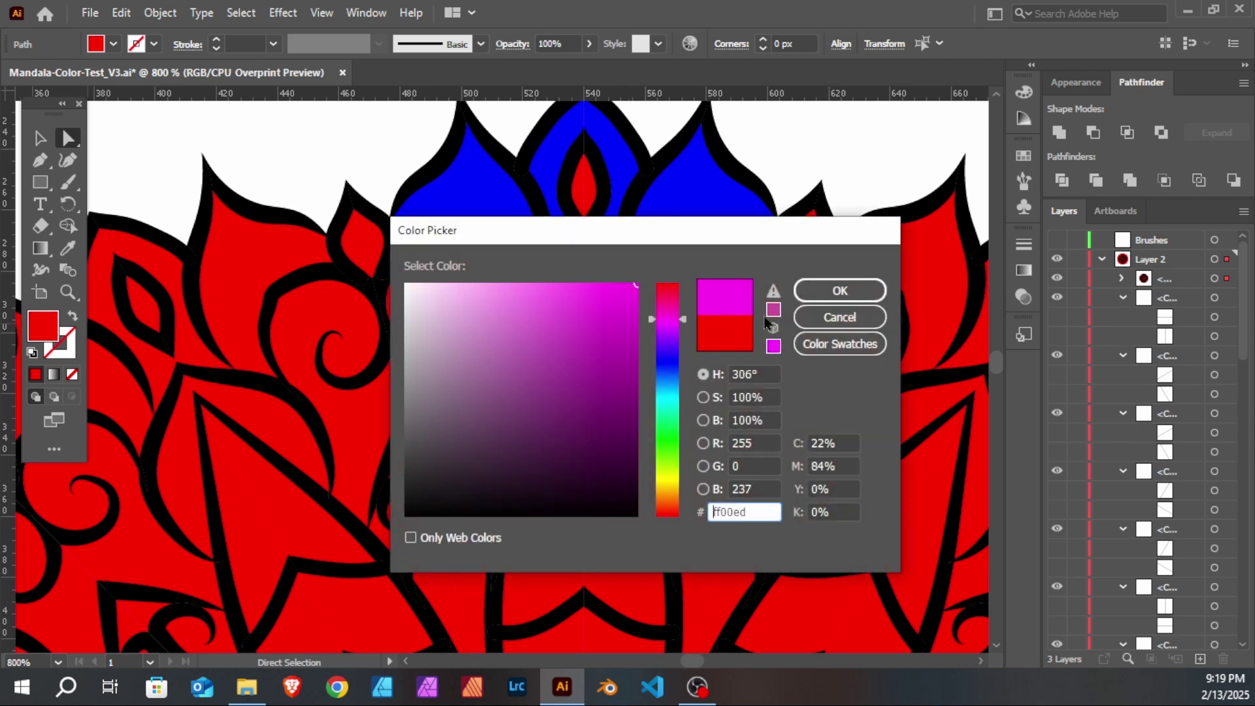
pyautogui.click(835, 294)
# Step: Fill both halves of the arrowhead-shaped area inside the magenta petal with yellow edff00
pyautogui.scroll(-2, 803, 292)
pyautogui.click(571, 386)
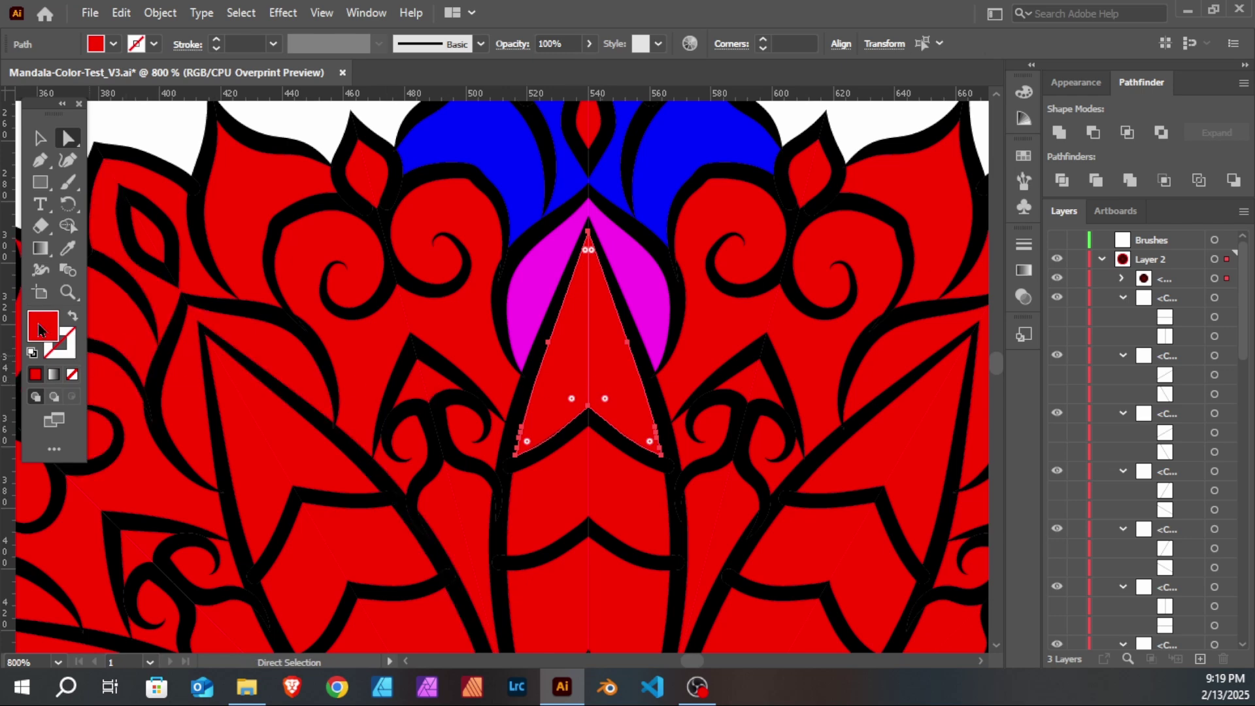
pyautogui.doubleClick(39, 331)
pyautogui.click(673, 478)
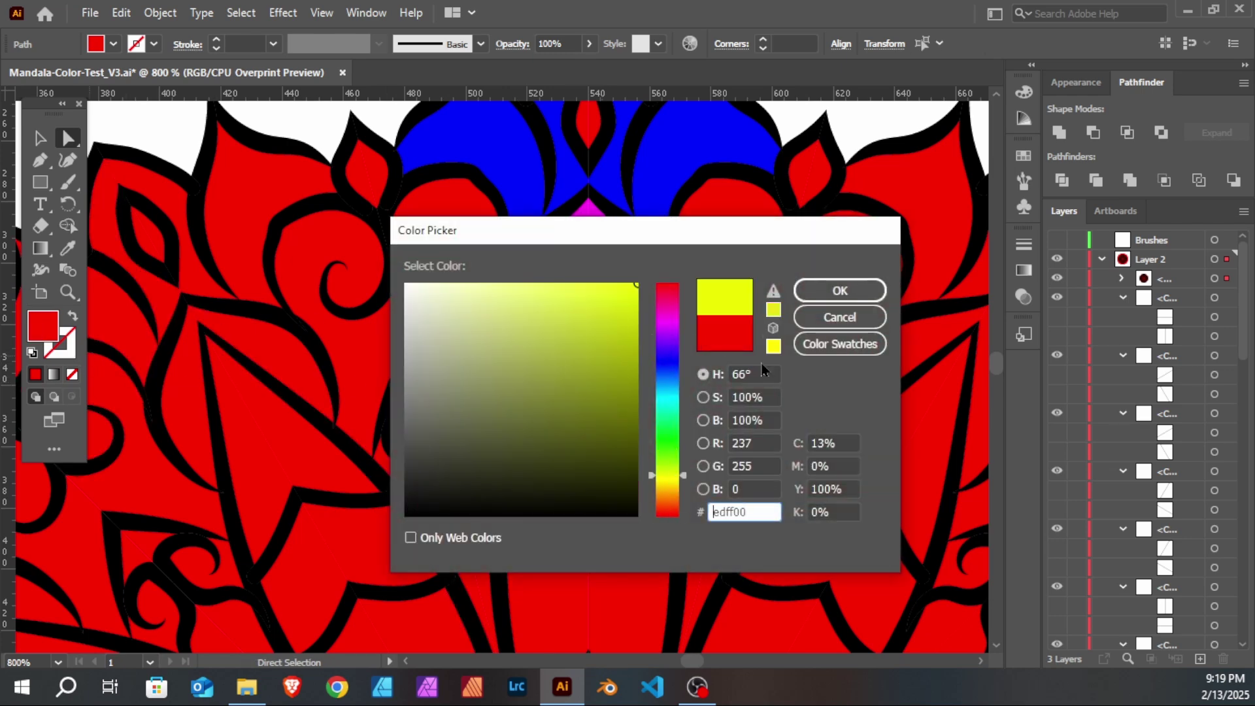
pyautogui.click(839, 290)
pyautogui.scroll(-2, 732, 261)
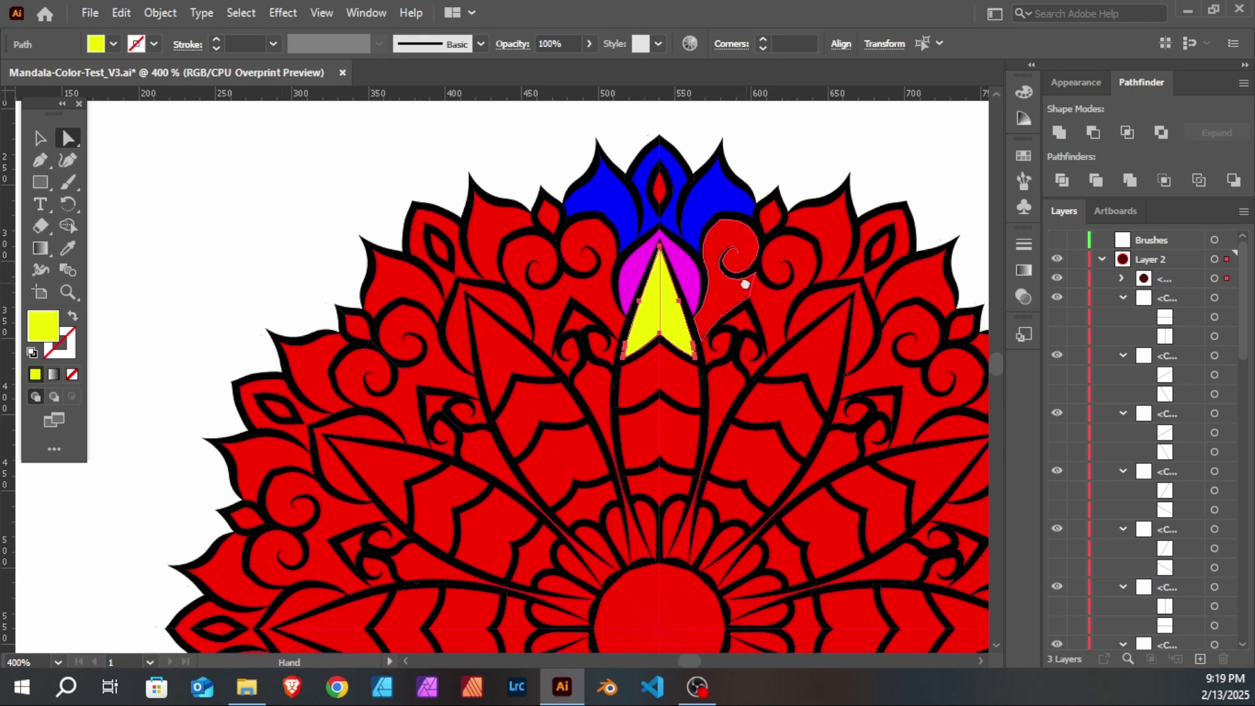
# Step: Select both mirrored halves of the red arrowhead shapes in the three petals clockwise from the yellow one, down to the mandala's right side
pyautogui.hscroll(2, 744, 281)
pyautogui.click(742, 353)
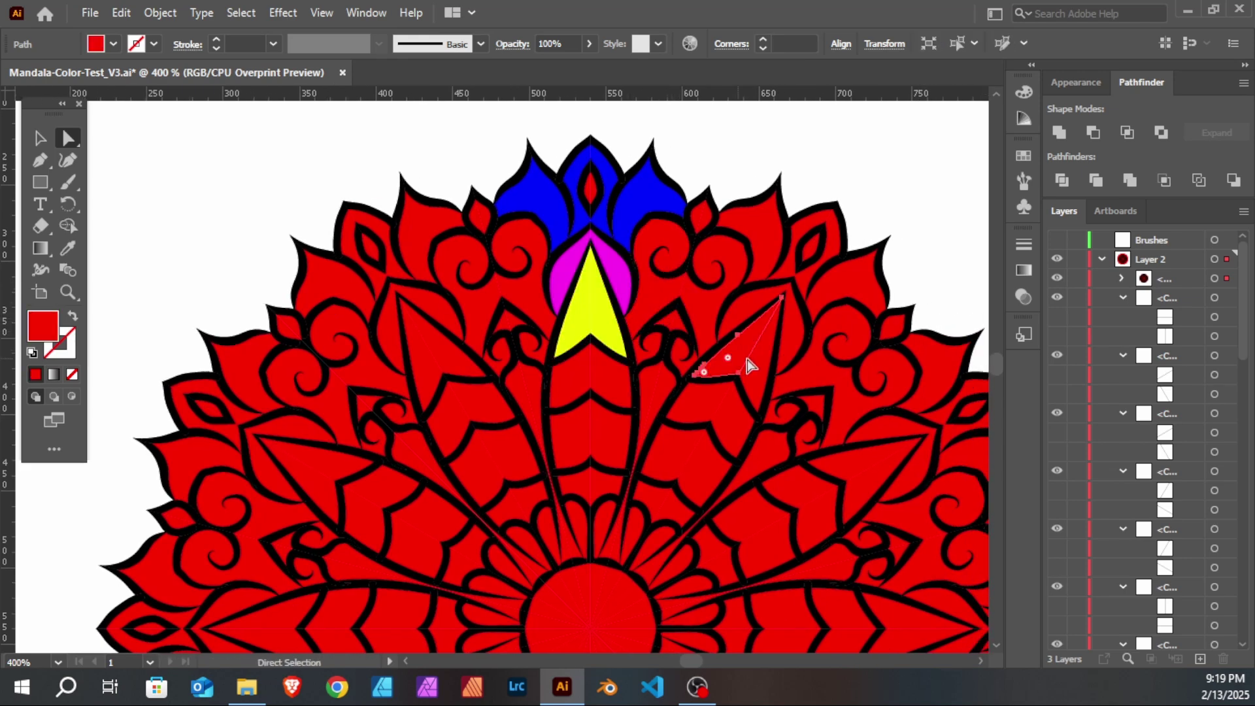
pyautogui.scroll(-3, 735, 340)
pyautogui.hscroll(2, 735, 340)
pyautogui.click(775, 363)
pyautogui.keyDown('shift'); pyautogui.click(820, 521); pyautogui.keyUp('shift')
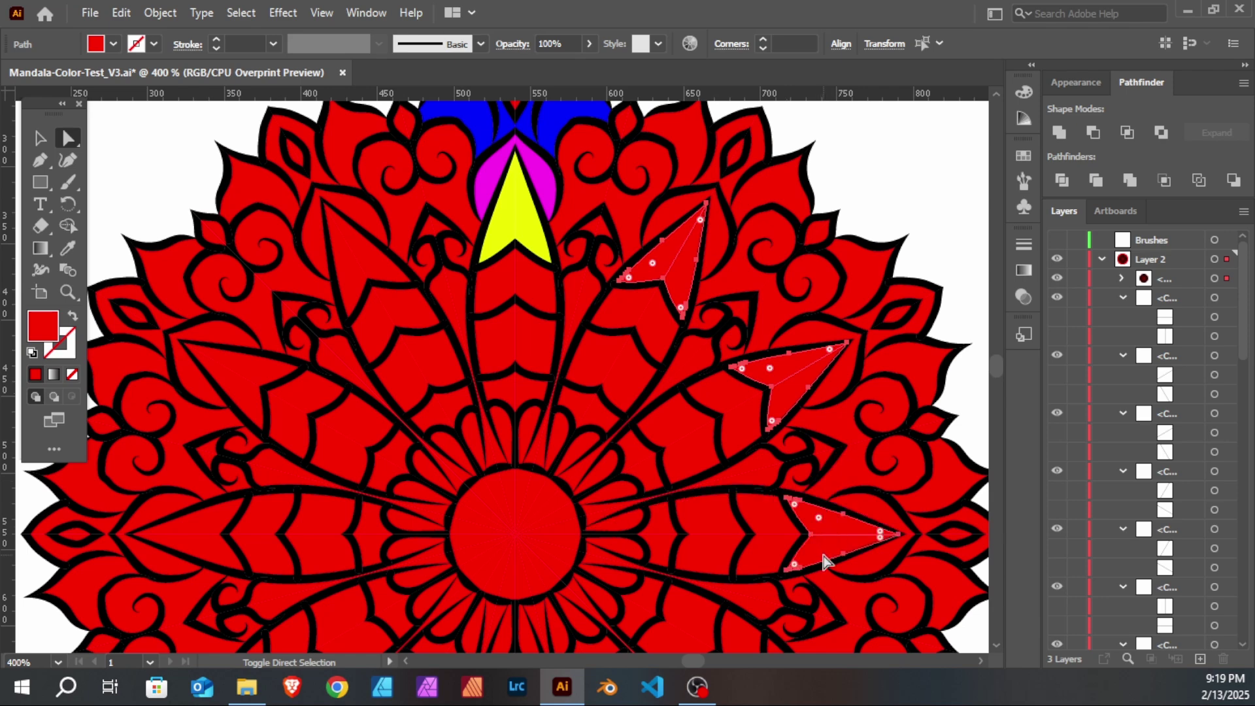
pyautogui.scroll(-5, 824, 483)
pyautogui.hscroll(-1, 827, 449)
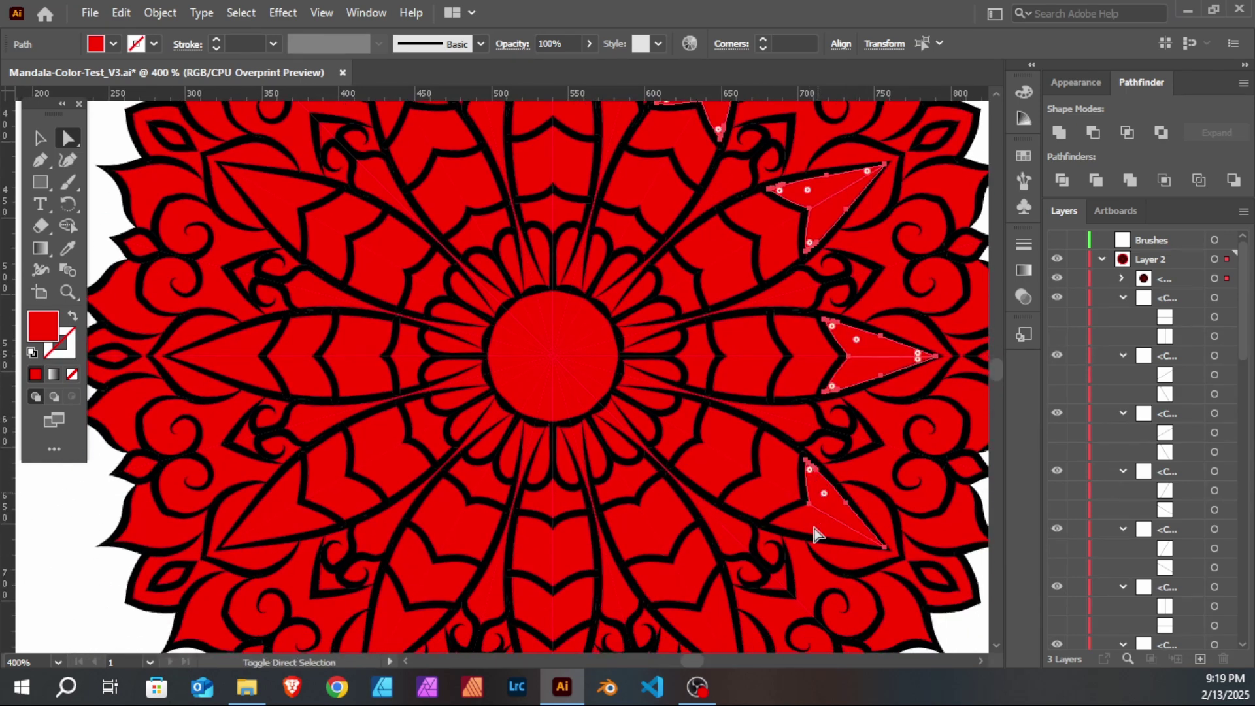
# Step: Add both halves of the red arrowheads in the mandala's lower-right, bottom and lower-left petals to the selection
pyautogui.scroll(-3, 796, 569)
pyautogui.hscroll(-1, 796, 569)
pyautogui.keyDown('shift'); pyautogui.click(732, 508); pyautogui.keyUp('shift')
pyautogui.keyDown('shift'); pyautogui.click(696, 501); pyautogui.keyUp('shift')
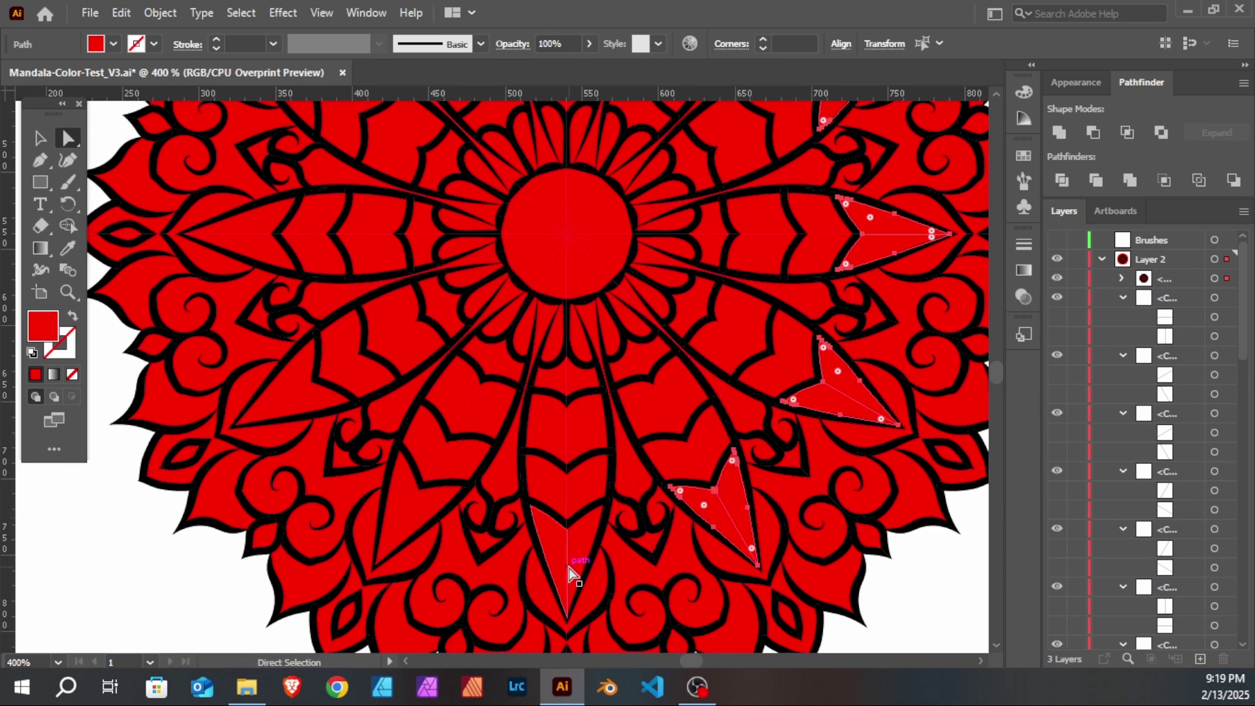
pyautogui.keyDown('shift'); pyautogui.click(546, 532); pyautogui.keyUp('shift')
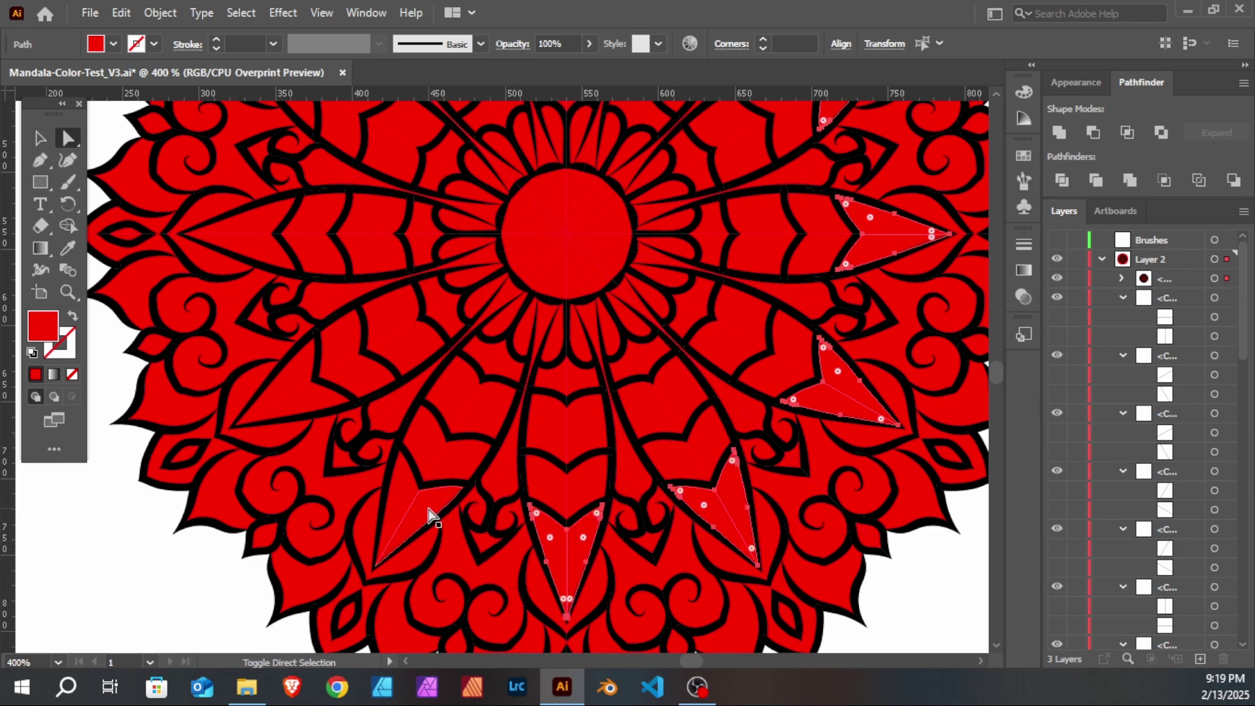
pyautogui.keyDown('shift'); pyautogui.click(404, 500); pyautogui.keyUp('shift')
pyautogui.keyDown('shift'); pyautogui.click(295, 398); pyautogui.keyUp('shift')
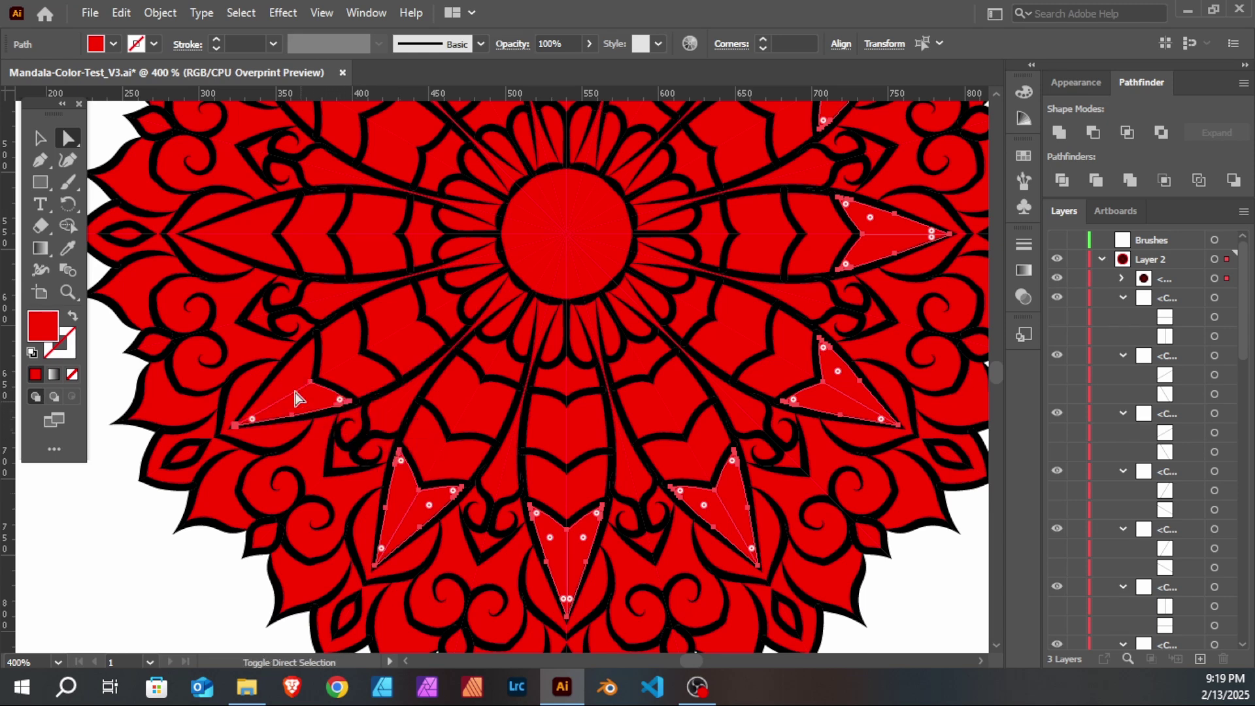
# Step: Add both halves of the arrowheads in the mandala's left and upper-left petals, completing the ring of red arrowheads in the selection
pyautogui.scroll(5, 297, 382)
pyautogui.hscroll(-3, 297, 383)
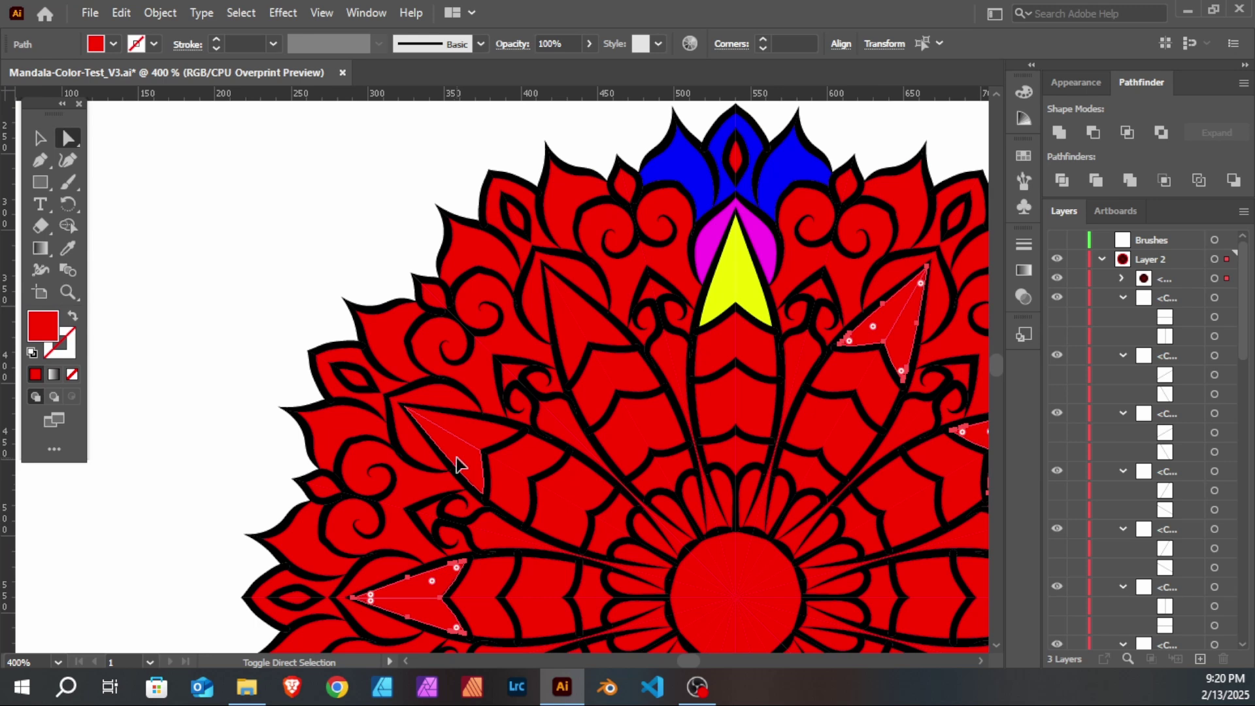
pyautogui.keyDown('shift'); pyautogui.click(476, 432); pyautogui.keyUp('shift')
pyautogui.moveTo(519, 421); pyautogui.dragTo(455, 545)
pyautogui.keyDown('shift'); pyautogui.click(497, 454); pyautogui.keyUp('shift')
pyautogui.keyDown('shift'); pyautogui.click(530, 446); pyautogui.keyUp('shift')
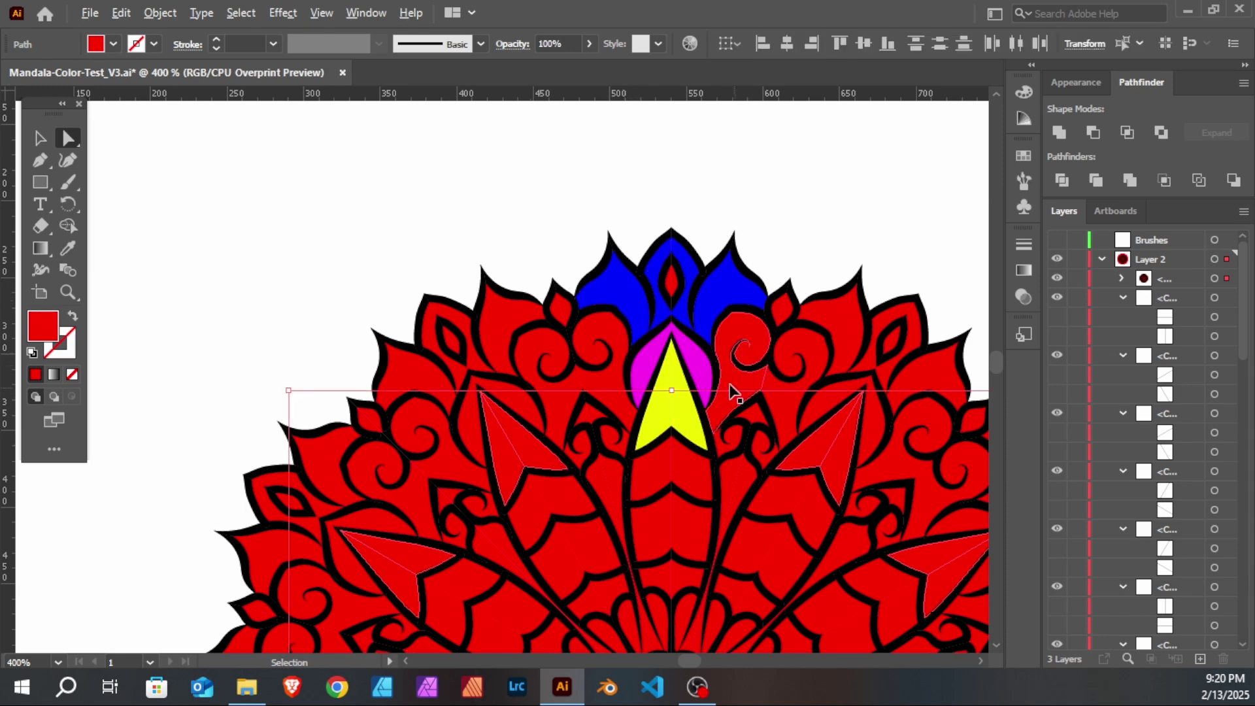
# Step: Fill the selected arrowheads with the yellow sampled from the top petal's arrowhead using the Eyedropper
pyautogui.scroll(2, 724, 384)
pyautogui.moveTo(648, 356); pyautogui.dragTo(726, 225)
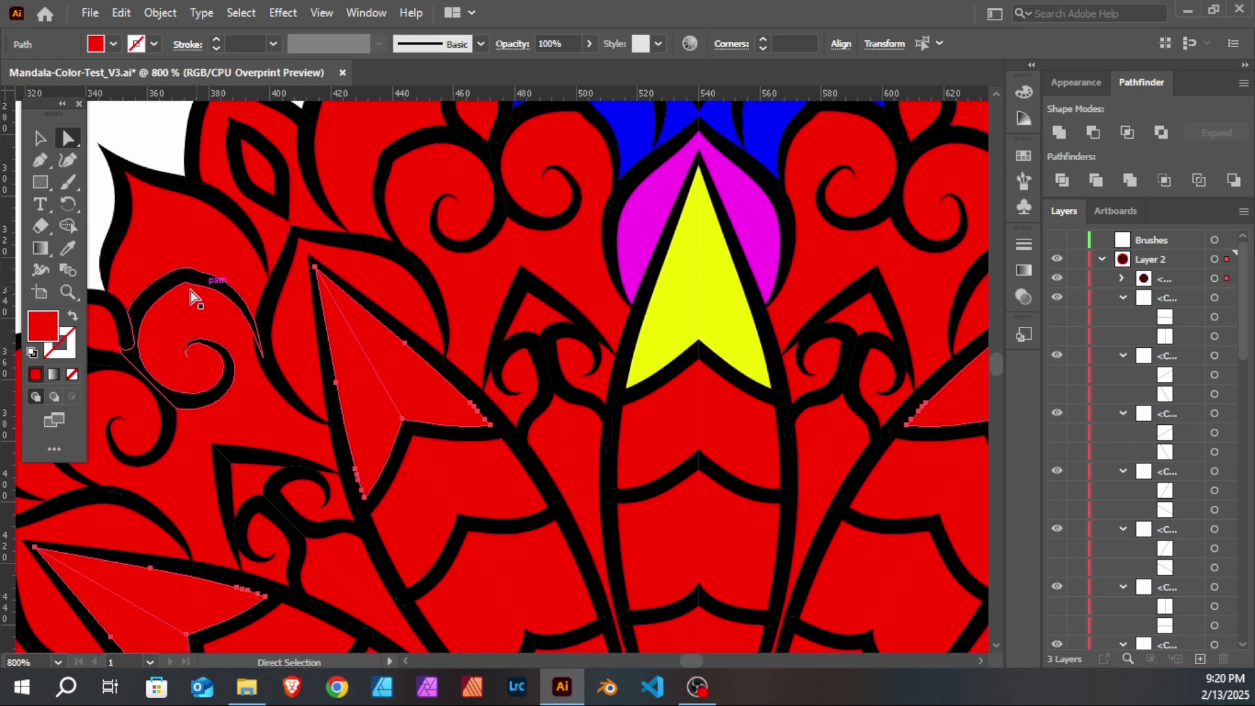
pyautogui.click(70, 248)
pyautogui.click(686, 281)
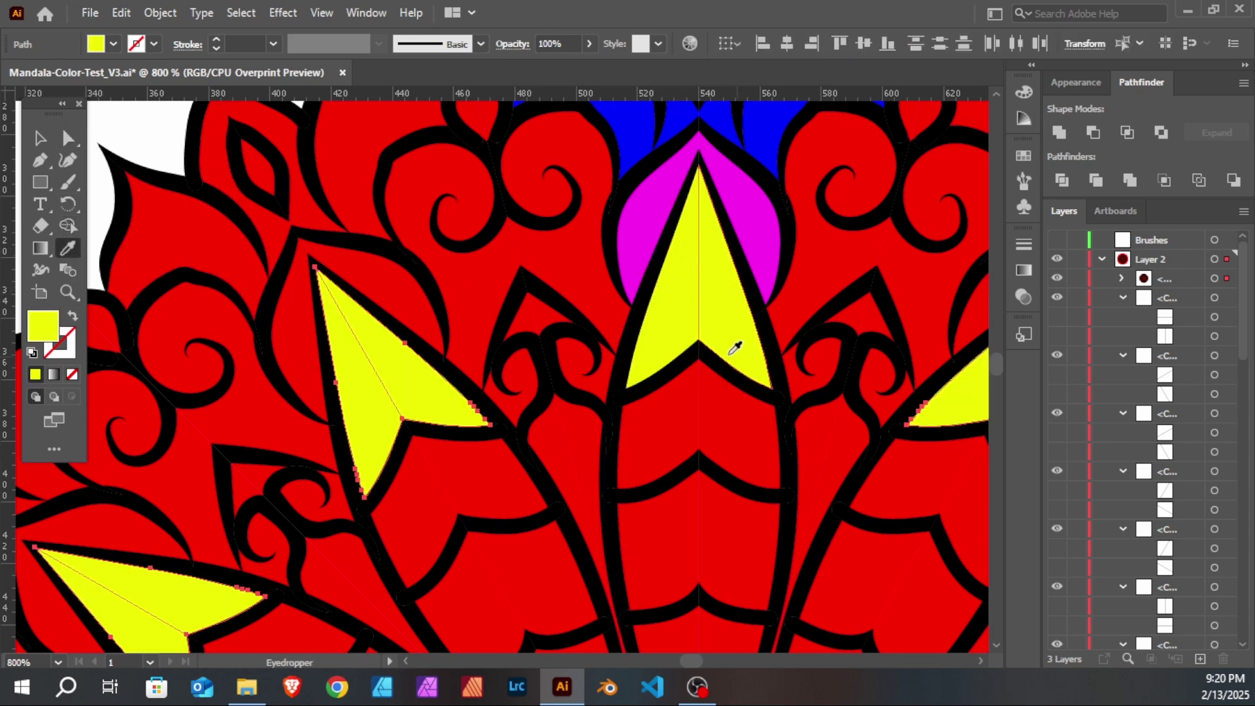
# Step: Select the red curved shapes around the yellow arrowheads in the mandala's upper-left petals and the upper one in the left petal
pyautogui.scroll(-1, 640, 286)
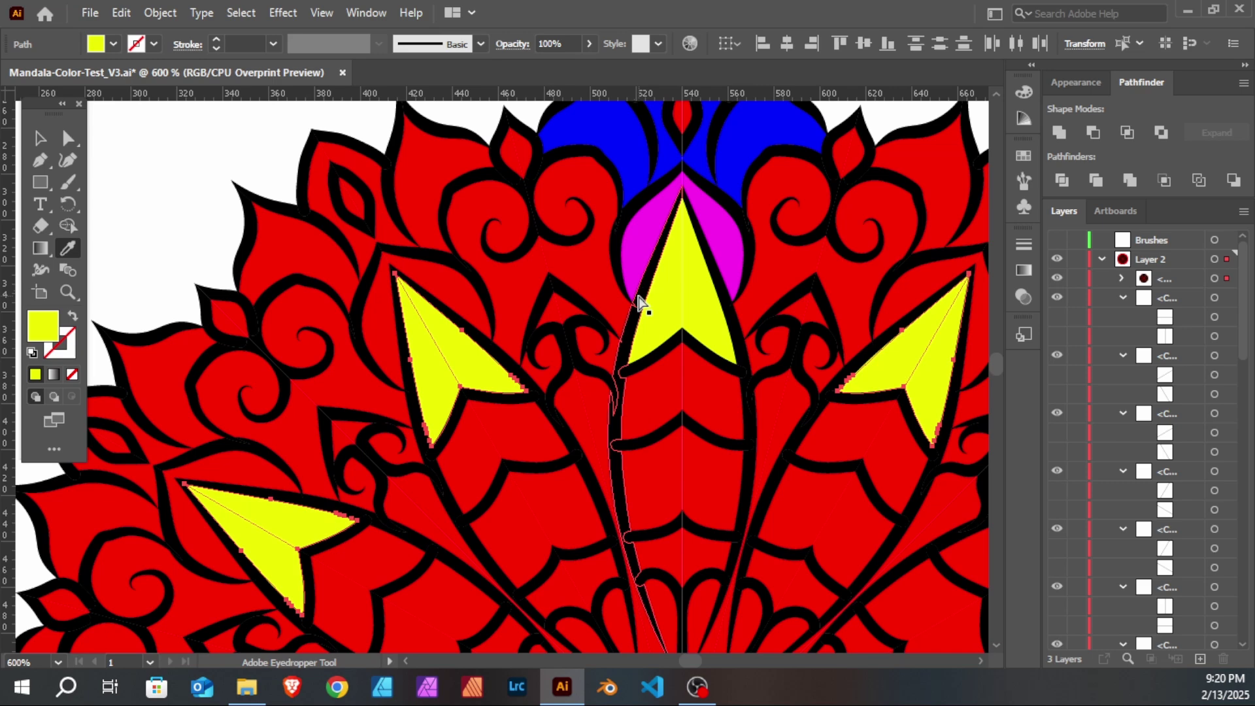
pyautogui.moveTo(729, 280); pyautogui.dragTo(621, 348)
pyautogui.press('a')
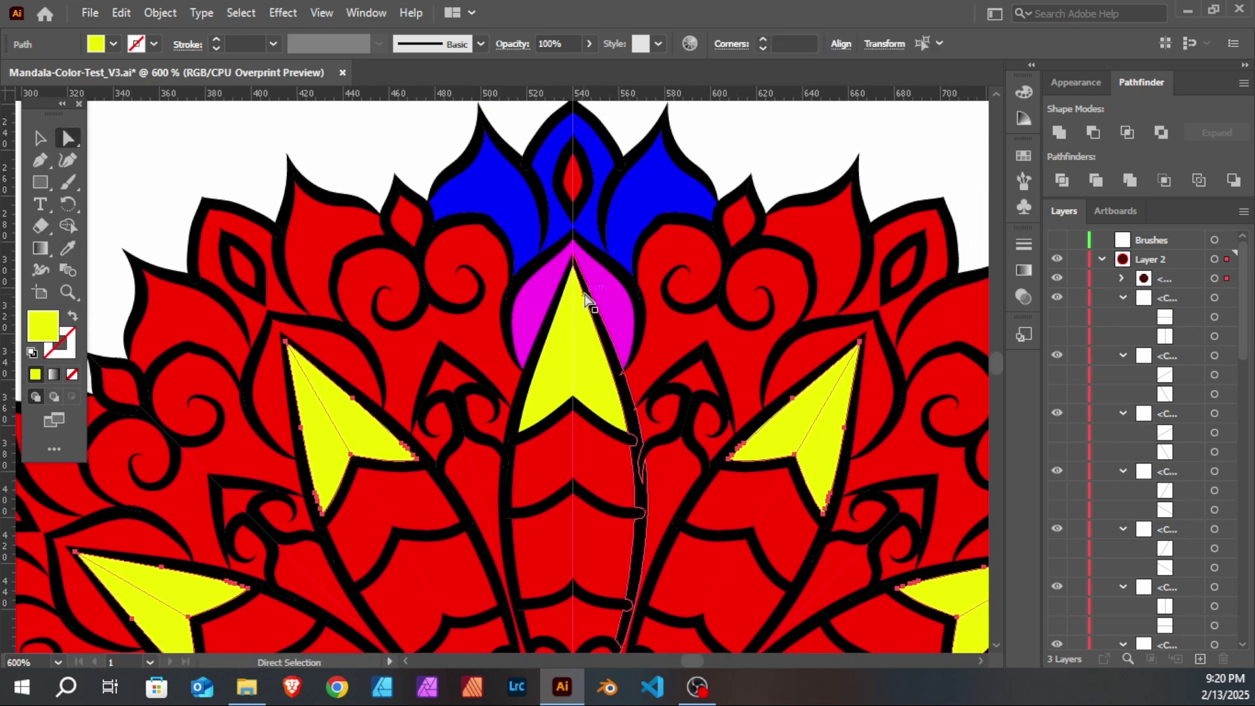
pyautogui.click(327, 346)
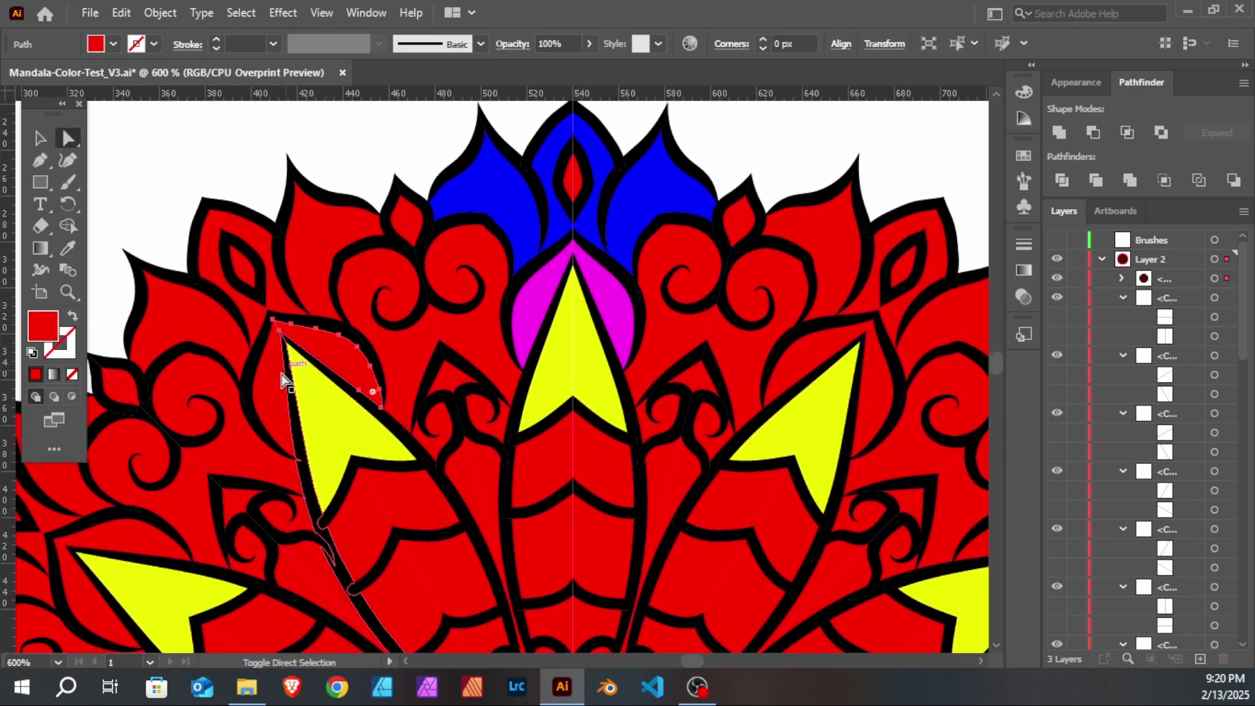
pyautogui.moveTo(353, 357); pyautogui.dragTo(563, 168)
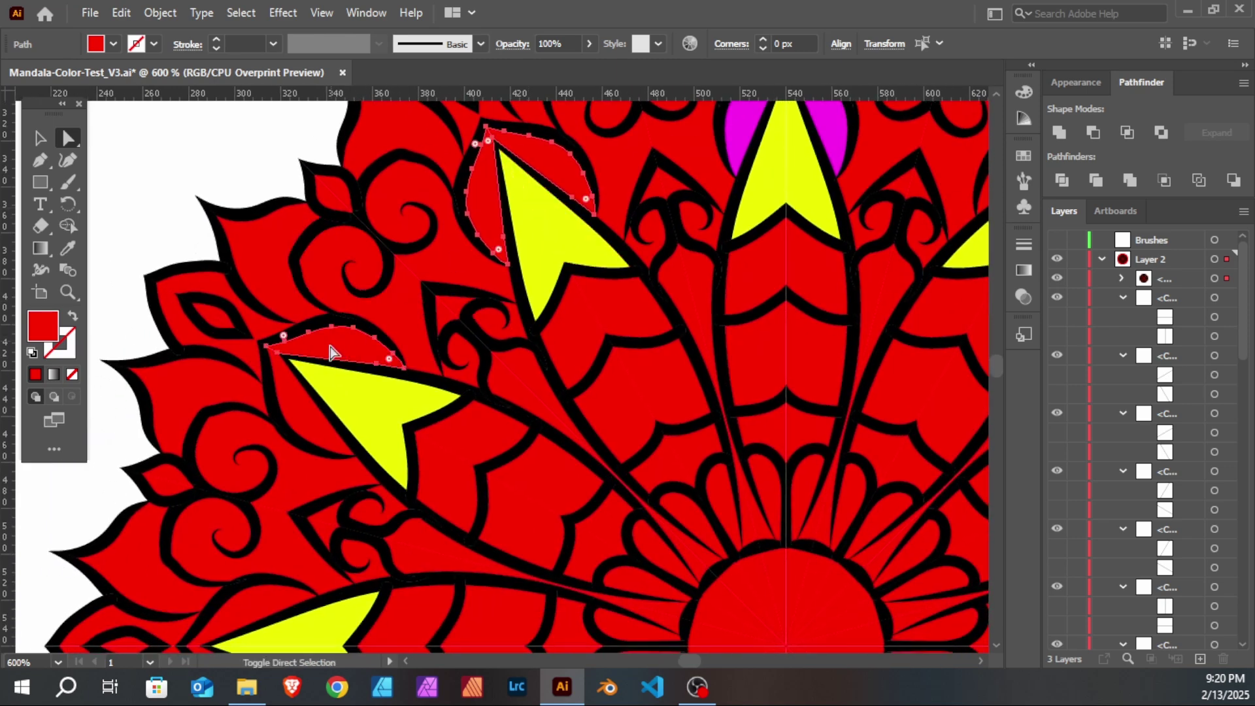
pyautogui.scroll(-5, 300, 421)
pyautogui.hscroll(-4, 300, 421)
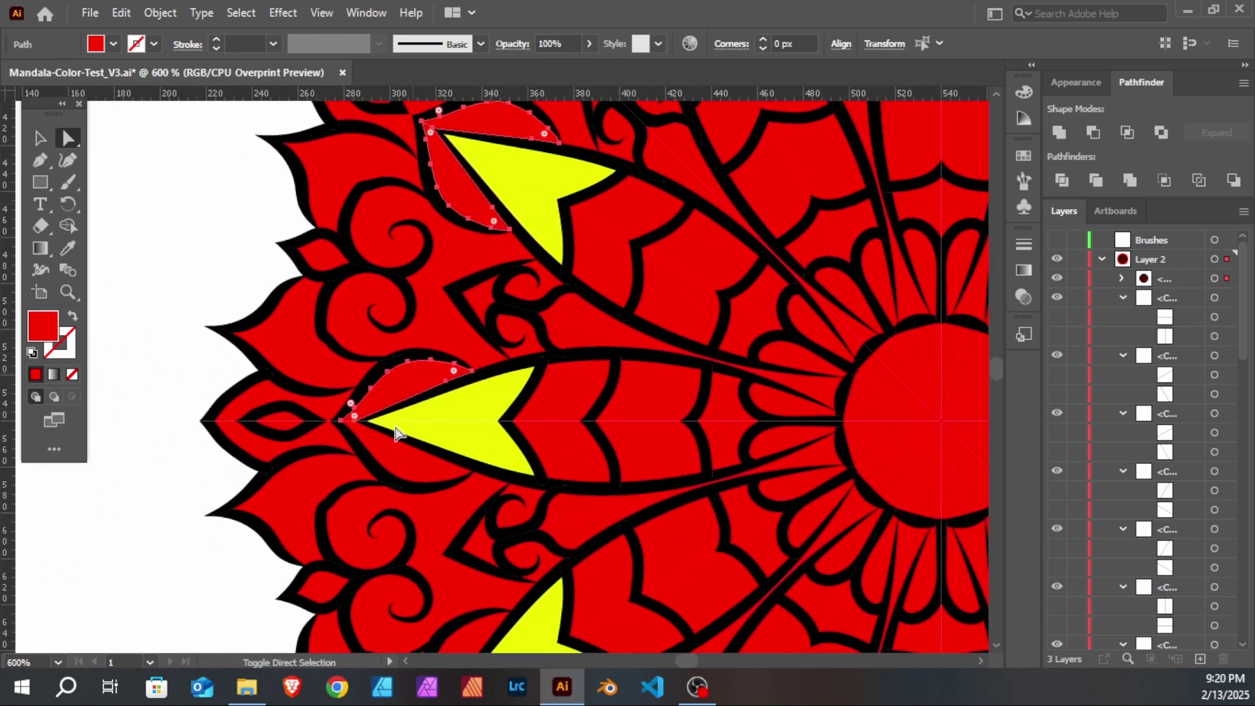
# Step: Add the remaining curved half around the left arrowhead and both curved halves around the lower-left and bottom arrowheads to the selection
pyautogui.keyDown('shift'); pyautogui.click(402, 461); pyautogui.keyUp('shift')
pyautogui.moveTo(509, 466); pyautogui.dragTo(511, 273)
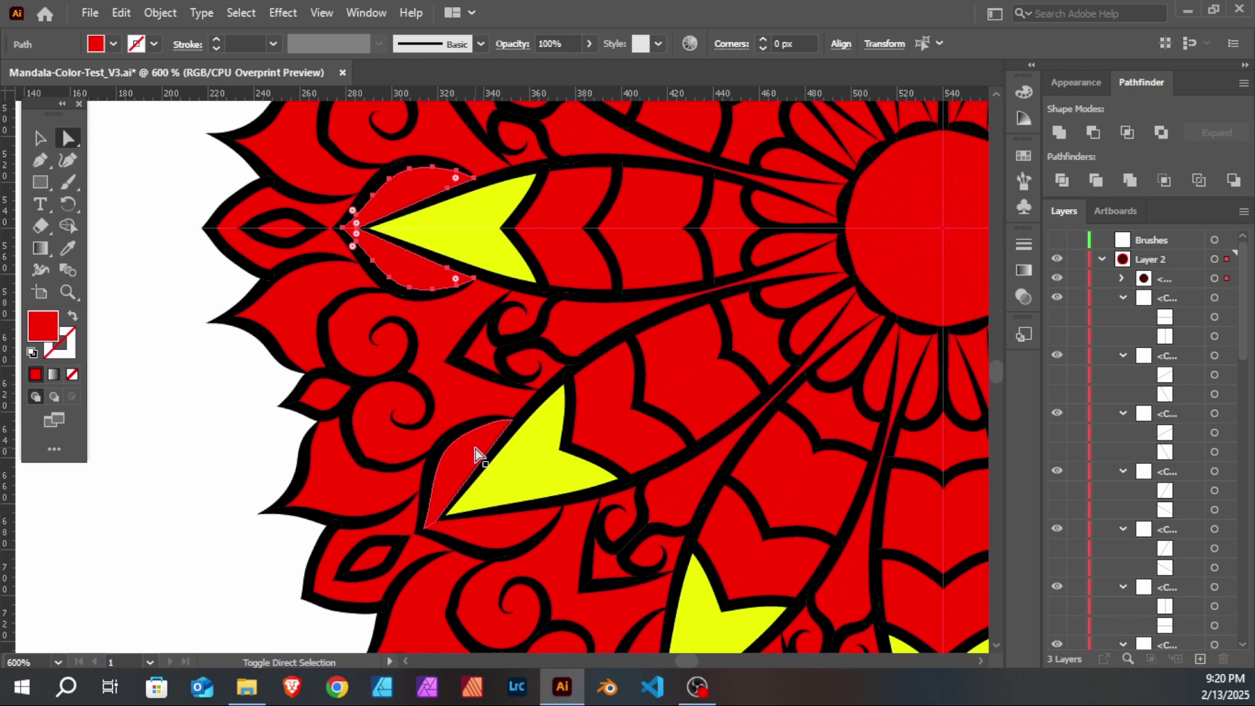
pyautogui.moveTo(554, 524); pyautogui.dragTo(519, 280)
pyautogui.keyDown('shift'); pyautogui.click(542, 408); pyautogui.keyUp('shift')
pyautogui.moveTo(665, 442); pyautogui.dragTo(414, 350)
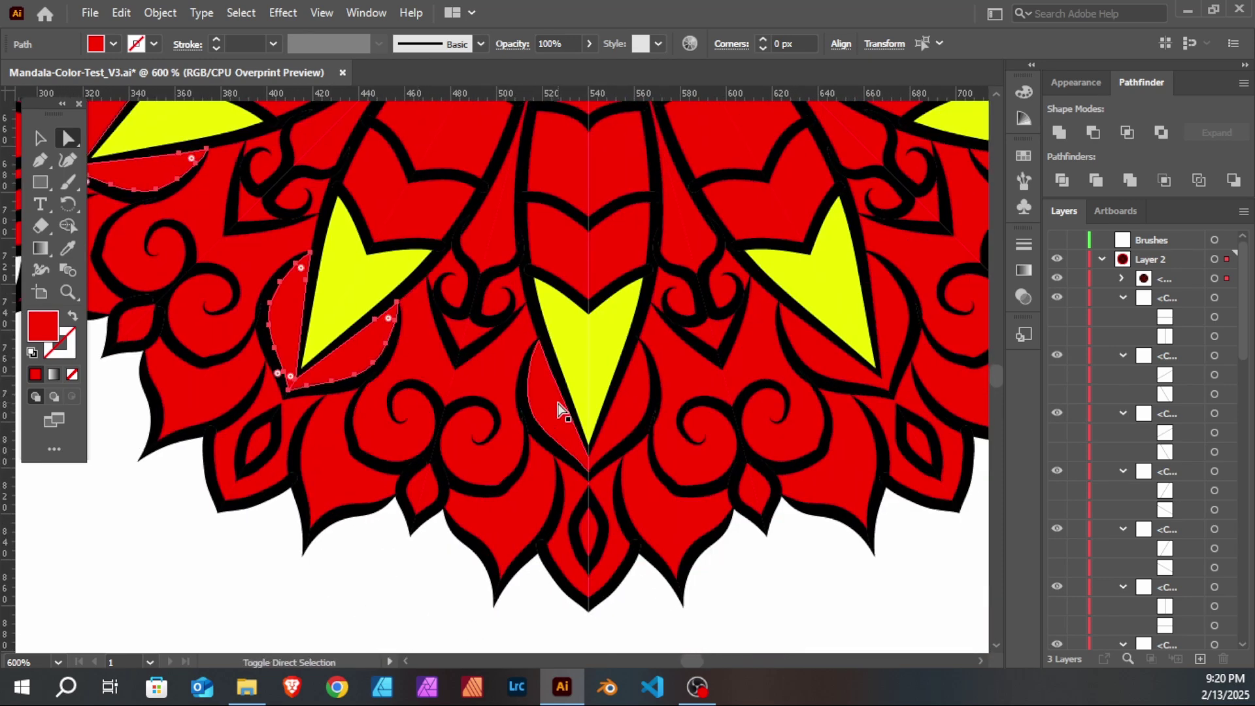
pyautogui.keyDown('shift'); pyautogui.click(643, 401); pyautogui.keyUp('shift')
pyautogui.moveTo(659, 381); pyautogui.dragTo(482, 468)
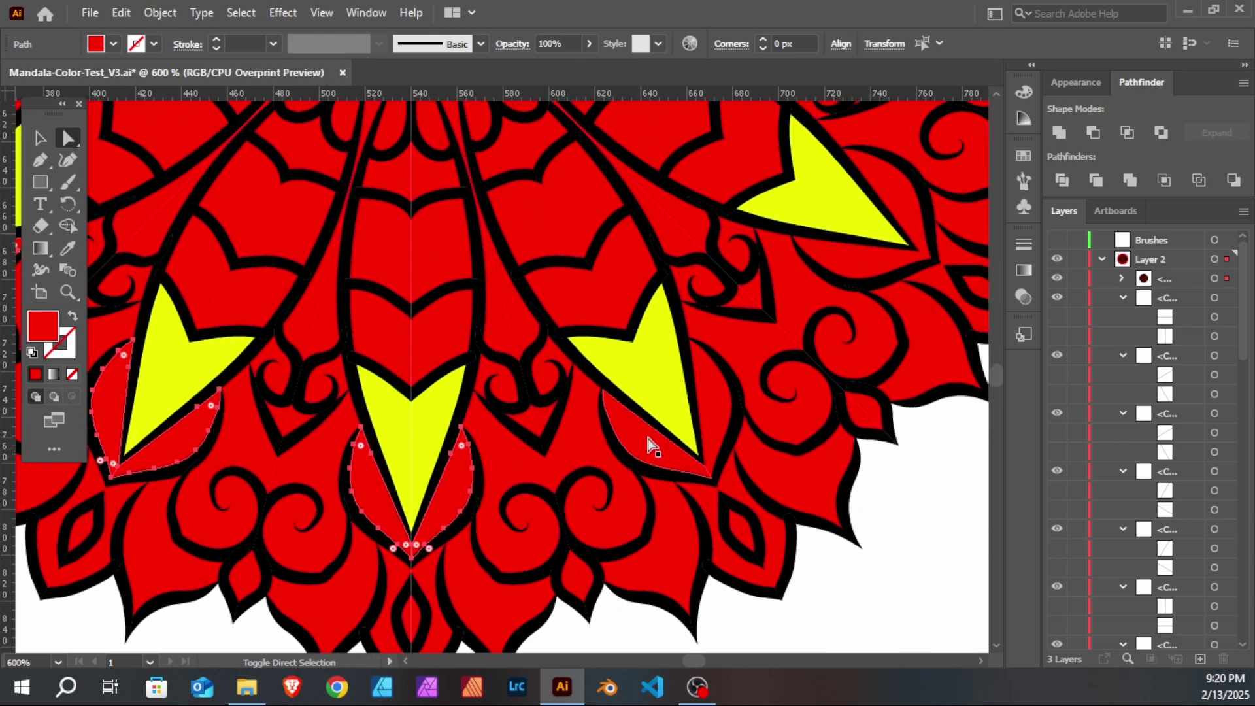
# Step: Add the curved shapes around the arrowheads up the mandala's right side, from the lower-right petals to the upper-right ones
pyautogui.moveTo(739, 332); pyautogui.dragTo(526, 487)
pyautogui.keyDown('shift'); pyautogui.click(645, 416); pyautogui.keyUp('shift')
pyautogui.keyDown('shift'); pyautogui.click(692, 336); pyautogui.keyUp('shift')
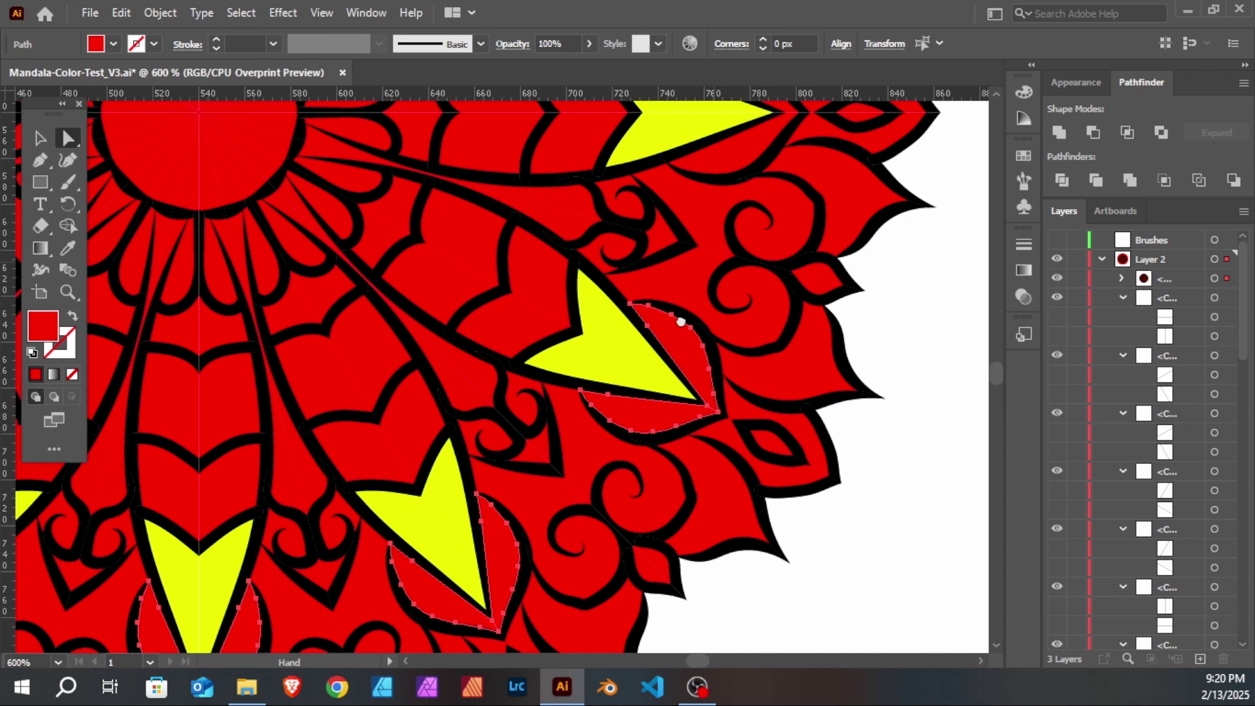
pyautogui.moveTo(683, 330); pyautogui.dragTo(581, 533)
pyautogui.moveTo(595, 260); pyautogui.dragTo(722, 531)
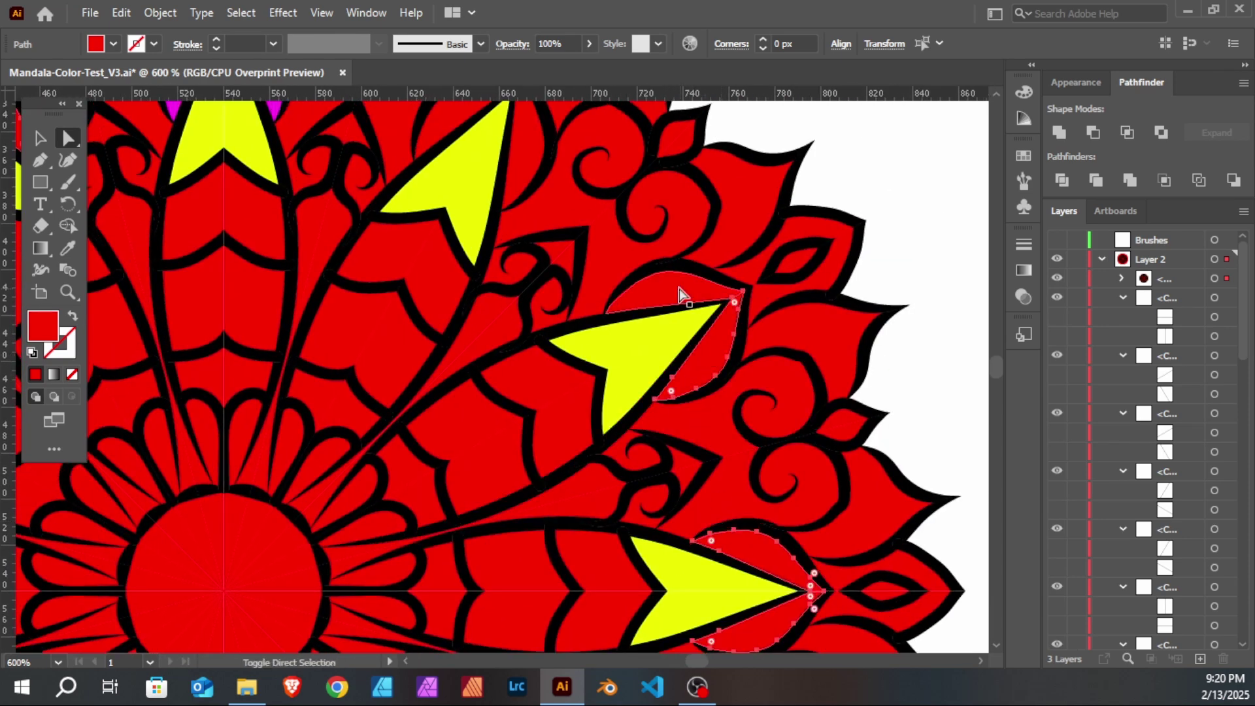
pyautogui.moveTo(603, 248); pyautogui.dragTo(727, 477)
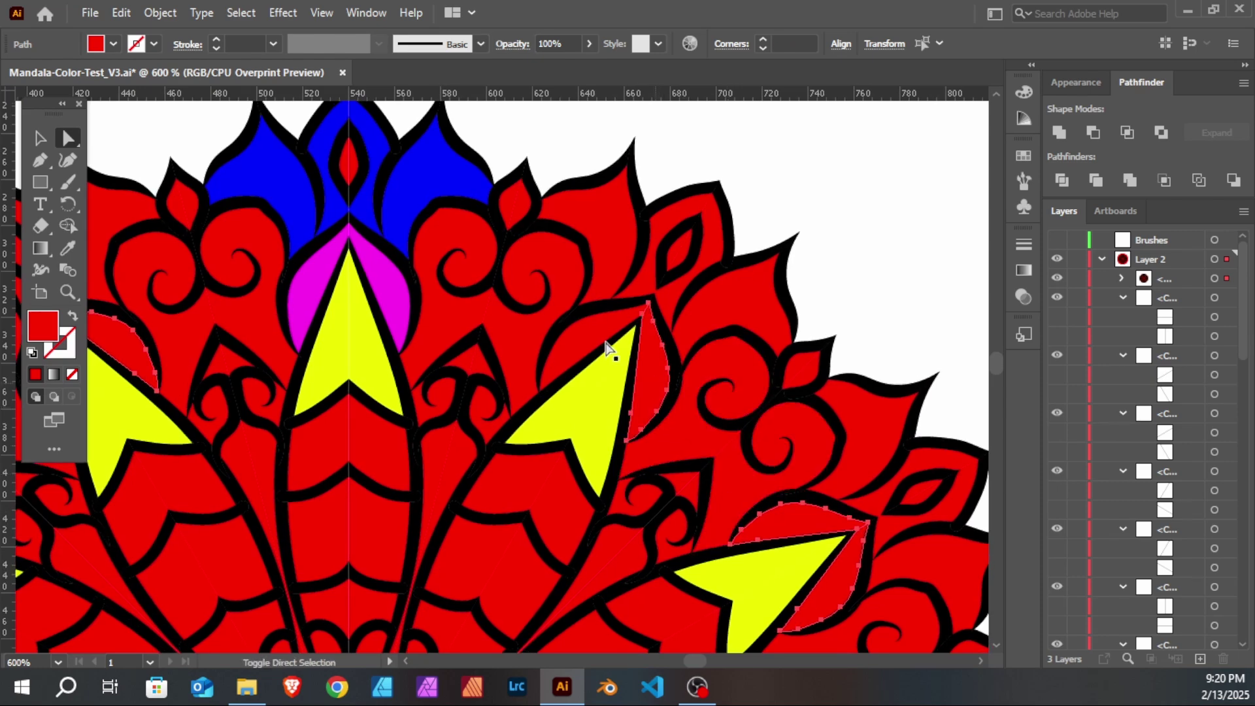
pyautogui.moveTo(572, 340); pyautogui.dragTo(688, 362)
# Step: Fill the selected curved shapes with magenta sampled from the top petal using the Eyedropper, and clear the selection
pyautogui.click(68, 248)
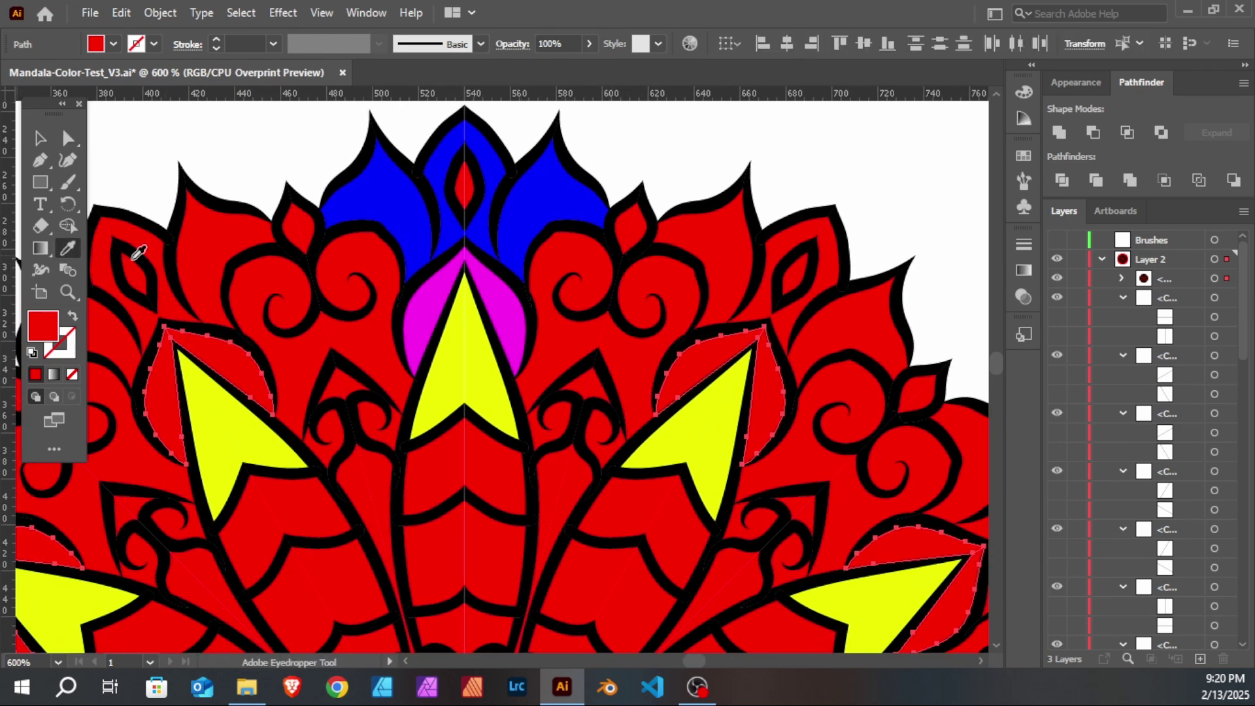
pyautogui.click(433, 294)
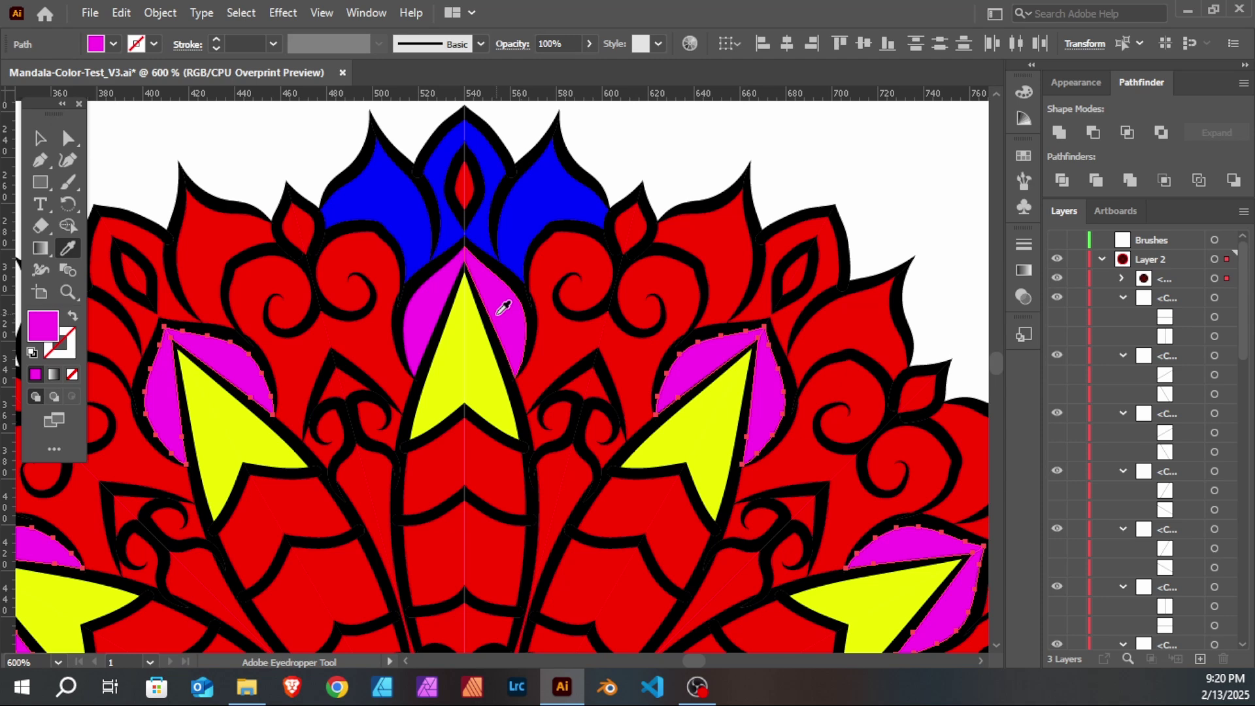
pyautogui.hotkey('ctrl', '-')
pyautogui.hotkey('ctrl', '-')
pyautogui.hotkey('ctrl', '-')
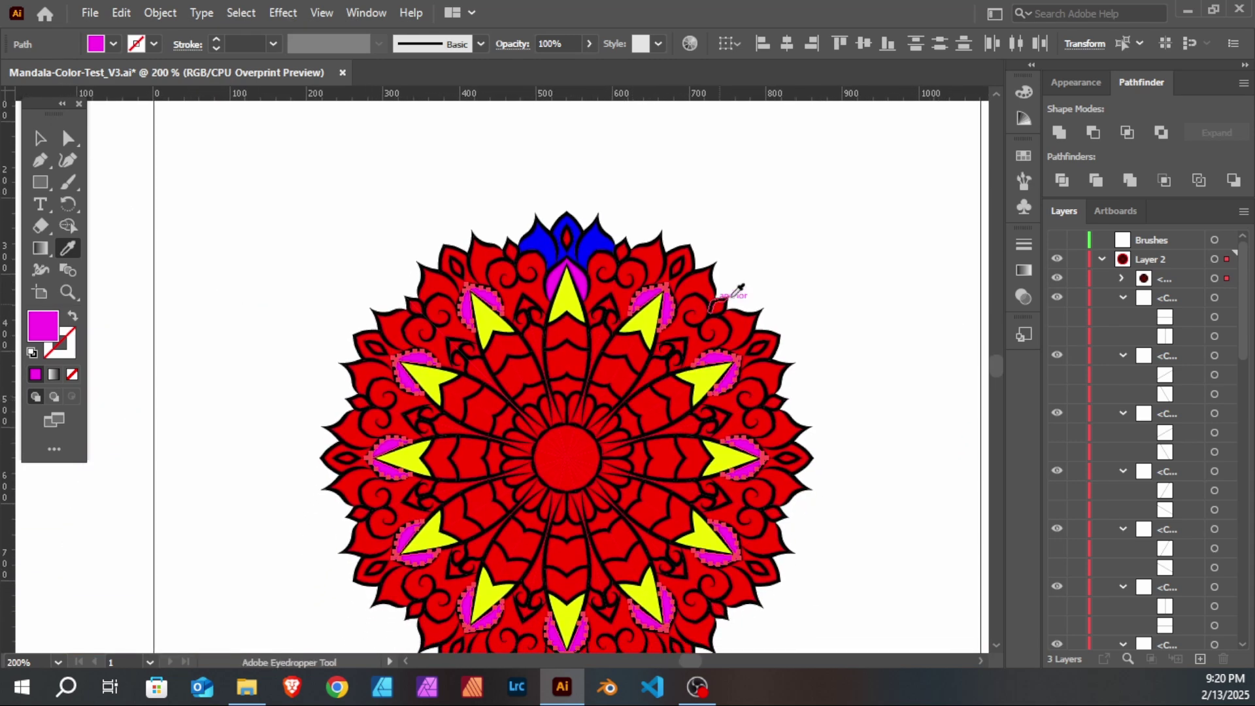
pyautogui.press('a')
pyautogui.click(732, 297)
# Step: Select the red outer petal shapes around the small diamonds along the mandala's upper-left and left edge
pyautogui.hotkey('ctrl', '+')
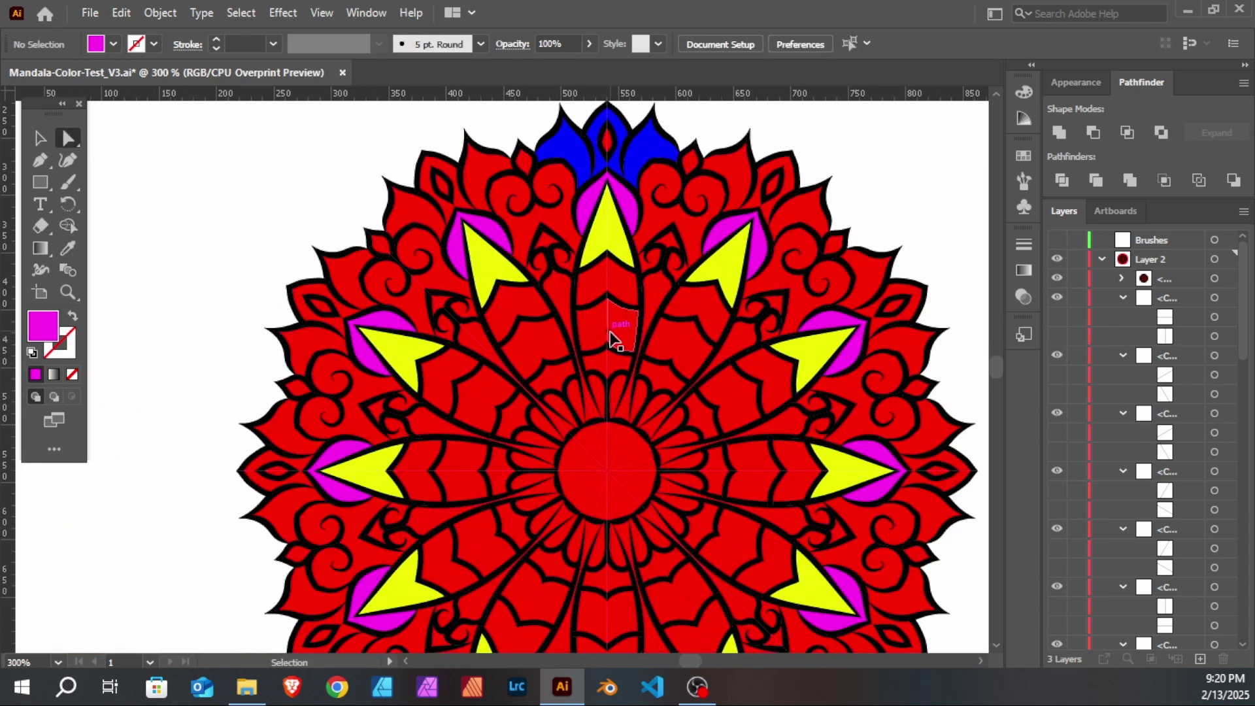
pyautogui.moveTo(605, 378); pyautogui.dragTo(634, 456)
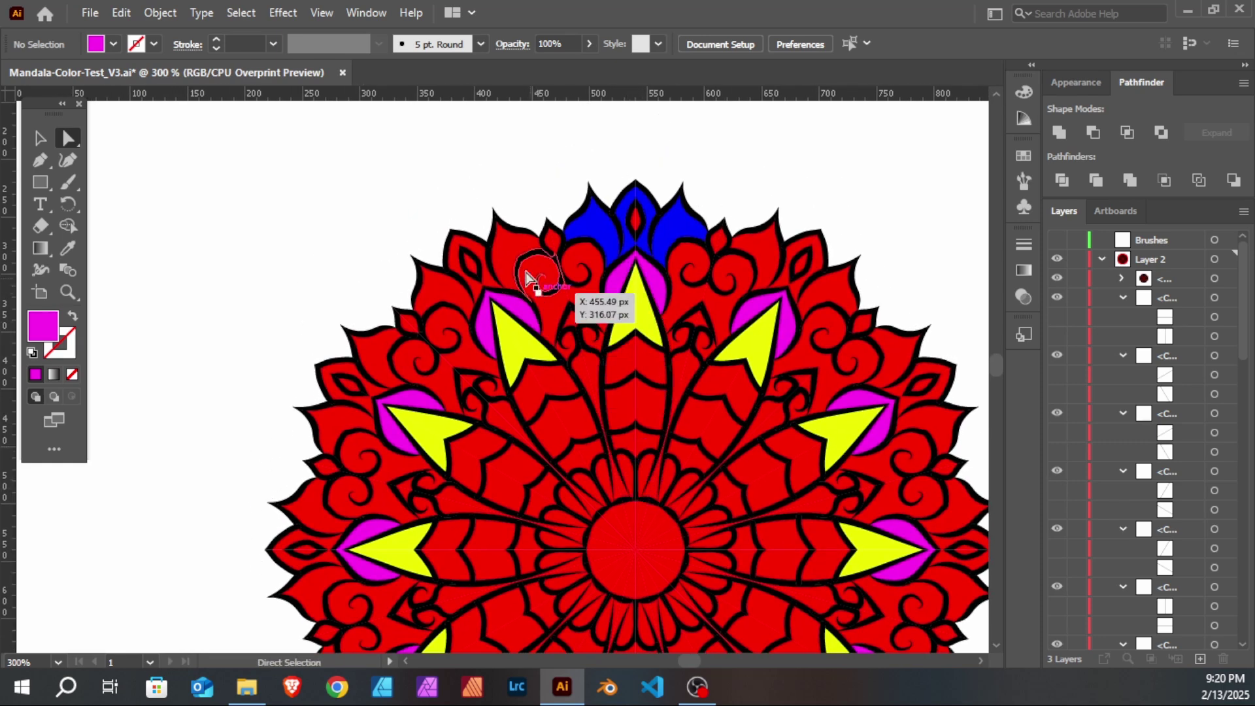
pyautogui.scroll(1, 517, 255)
pyautogui.click(497, 254)
pyautogui.keyDown('shift'); pyautogui.click(416, 306); pyautogui.keyUp('shift')
pyautogui.keyDown('shift'); pyautogui.click(310, 464); pyautogui.keyUp('shift')
pyautogui.moveTo(274, 536); pyautogui.dragTo(366, 388)
pyautogui.keyDown('shift'); pyautogui.click(358, 530); pyautogui.keyUp('shift')
pyautogui.moveTo(359, 576); pyautogui.dragTo(372, 354)
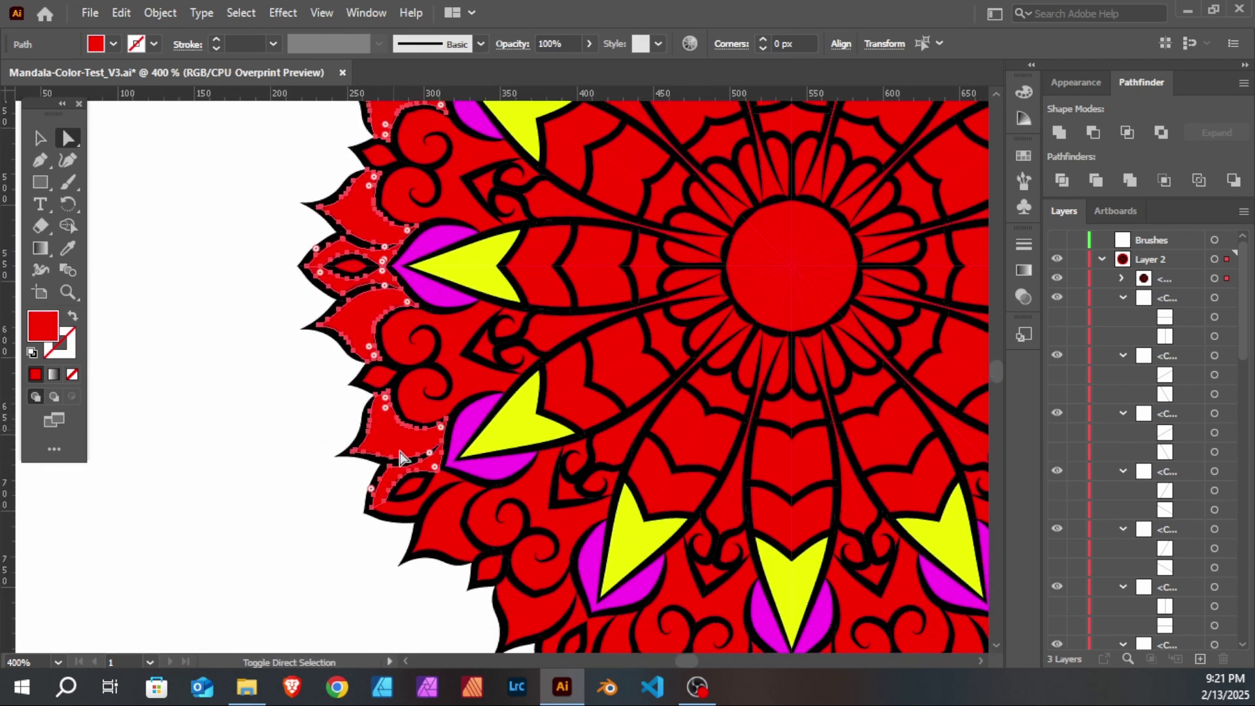
# Step: Add the outer petal shapes around the diamonds on the mandala's lower-left and bottom edge to the selection
pyautogui.moveTo(500, 495); pyautogui.dragTo(444, 291)
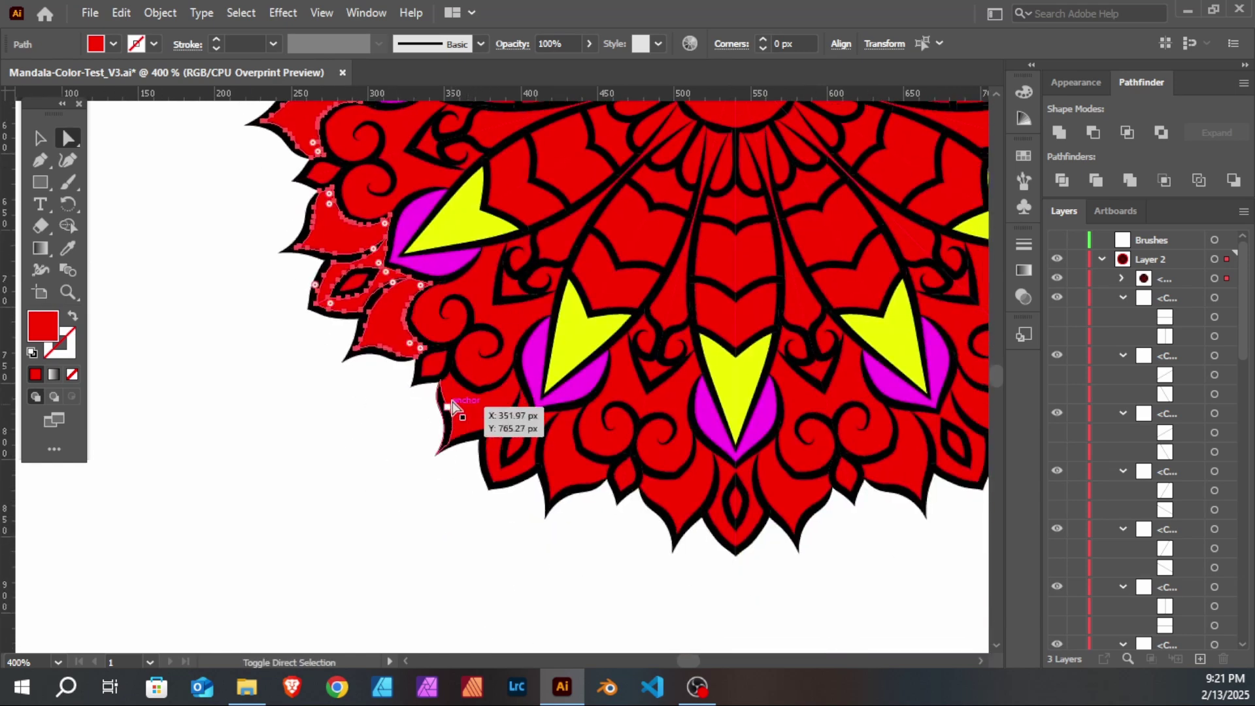
pyautogui.keyDown('shift'); pyautogui.click(456, 397); pyautogui.keyUp('shift')
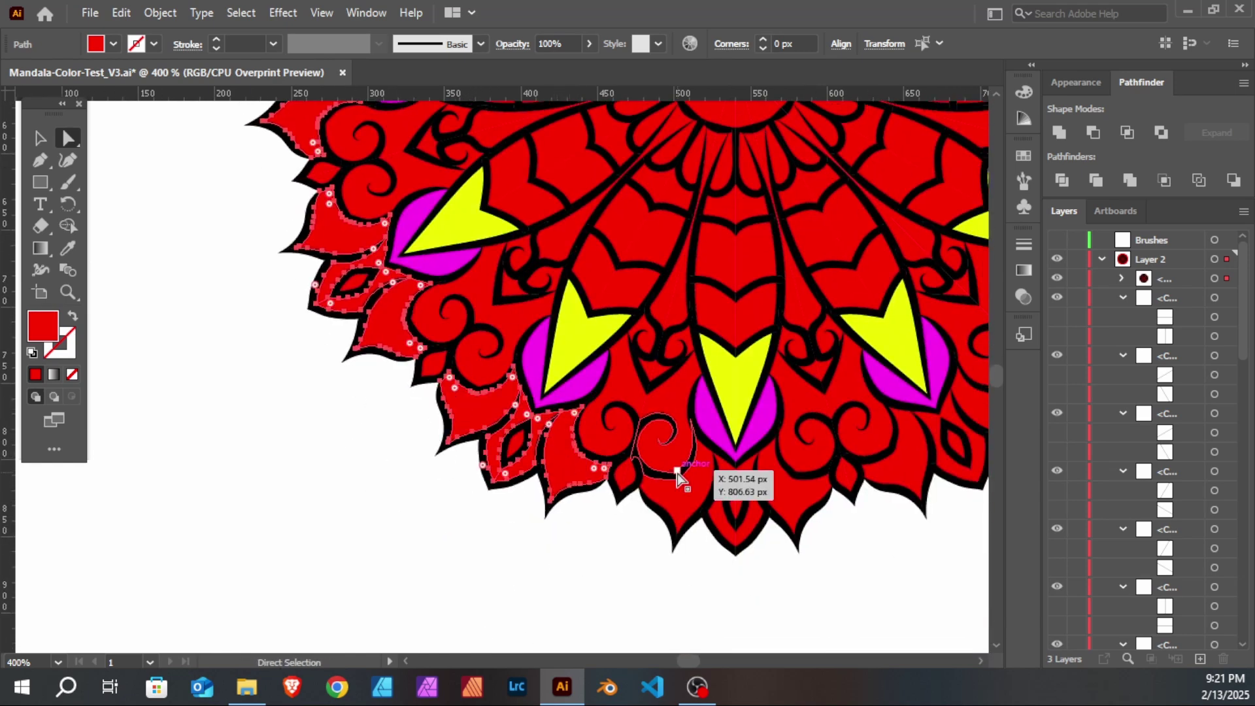
pyautogui.moveTo(667, 479); pyautogui.dragTo(527, 451)
pyautogui.keyDown('shift'); pyautogui.click(540, 481); pyautogui.keyUp('shift')
pyautogui.keyDown('shift'); pyautogui.click(651, 469); pyautogui.keyUp('shift')
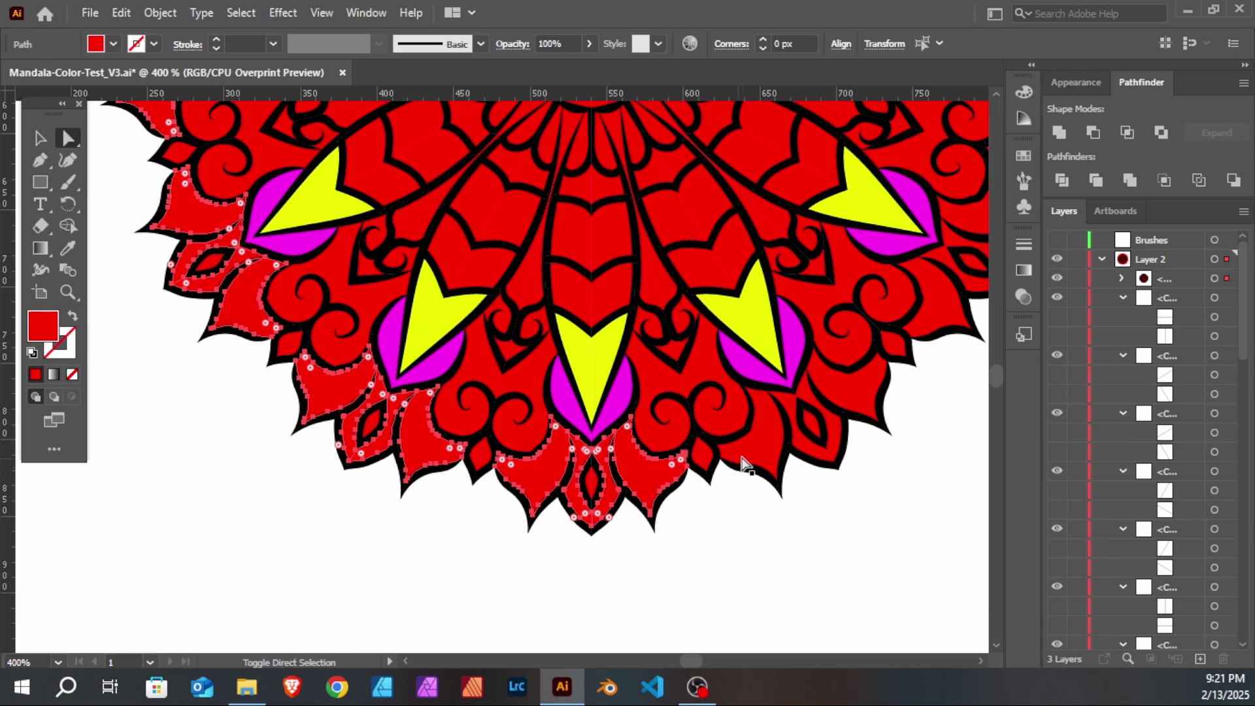
# Step: Add the outer petal shapes around the diamonds on the mandala's lower-right and right edge to the selection
pyautogui.keyDown('shift'); pyautogui.click(760, 433); pyautogui.keyUp('shift')
pyautogui.moveTo(860, 404); pyautogui.dragTo(457, 566)
pyautogui.keyDown('shift'); pyautogui.click(532, 474); pyautogui.keyUp('shift')
pyautogui.scroll(5, 594, 365)
pyautogui.keyDown('shift'); pyautogui.click(645, 360); pyautogui.keyUp('shift')
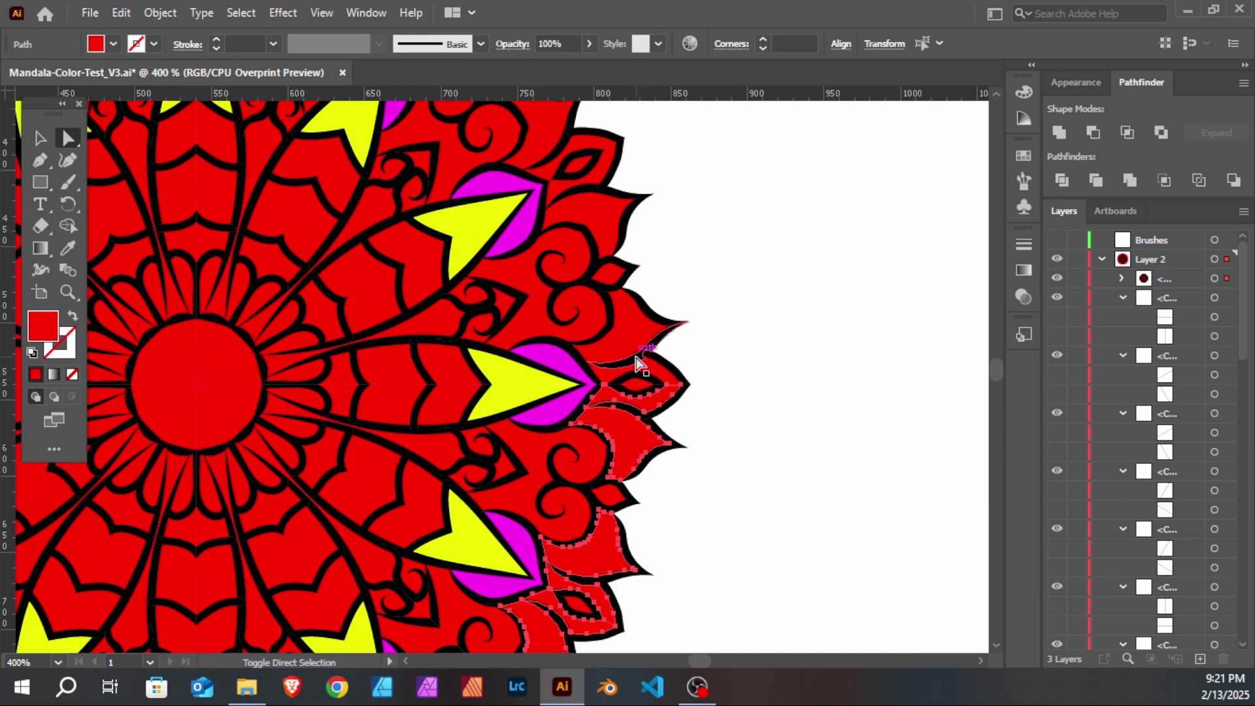
# Step: Add the outer petal shapes along the mandala's upper-right edge, completing the selection of red petals matching the blue ones
pyautogui.scroll(4, 650, 406)
pyautogui.hscroll(-2, 649, 405)
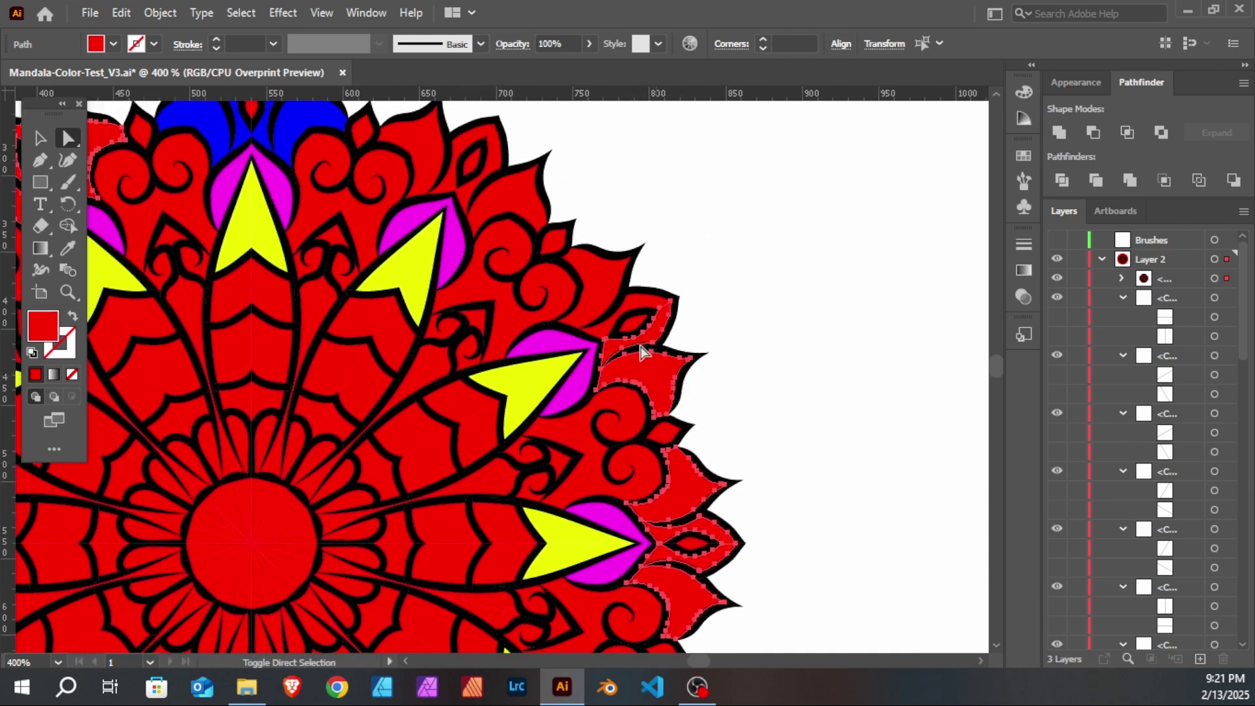
pyautogui.scroll(4, 586, 286)
pyautogui.hscroll(-4, 586, 285)
pyautogui.keyDown('shift'); pyautogui.click(647, 373); pyautogui.keyUp('shift')
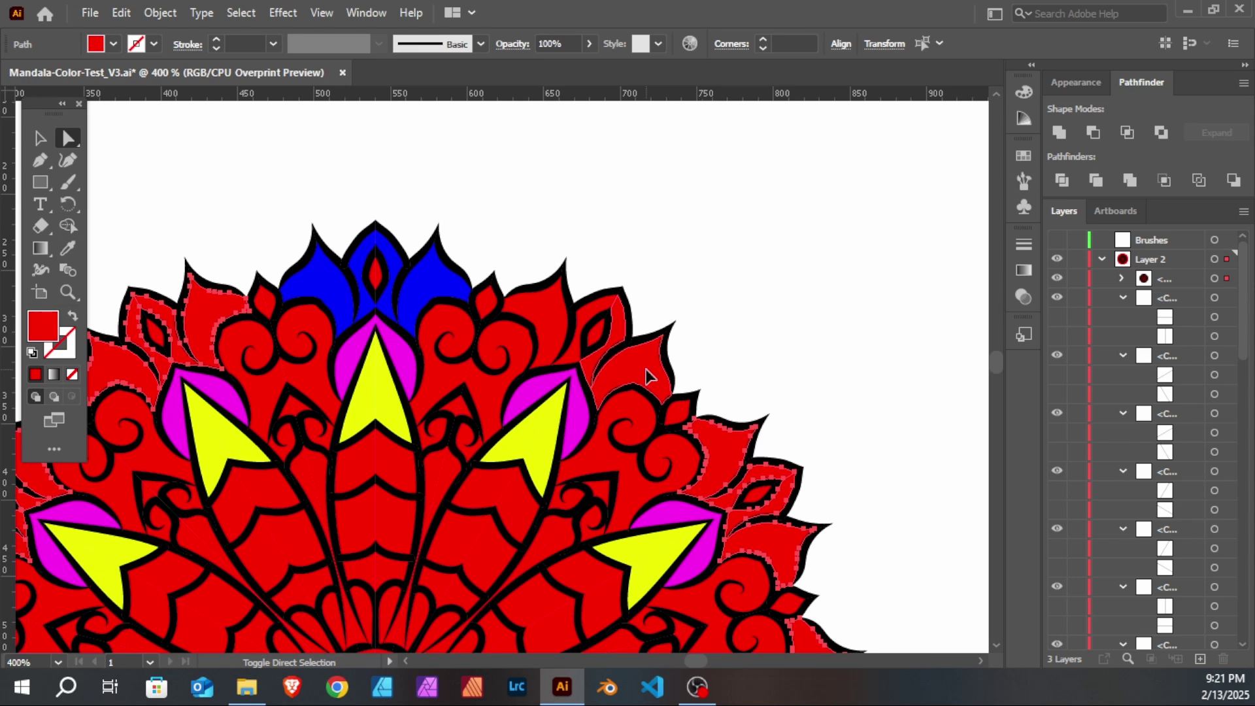
pyautogui.hscroll(-4, 573, 347)
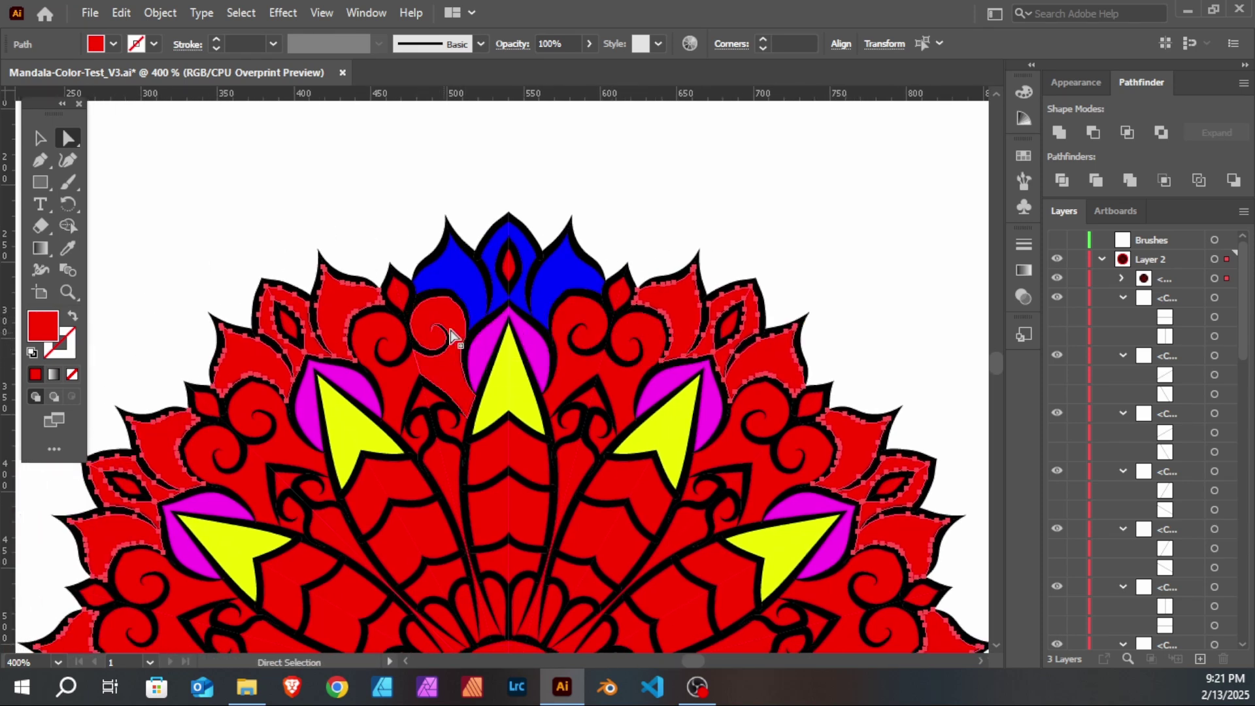
pyautogui.press('o')
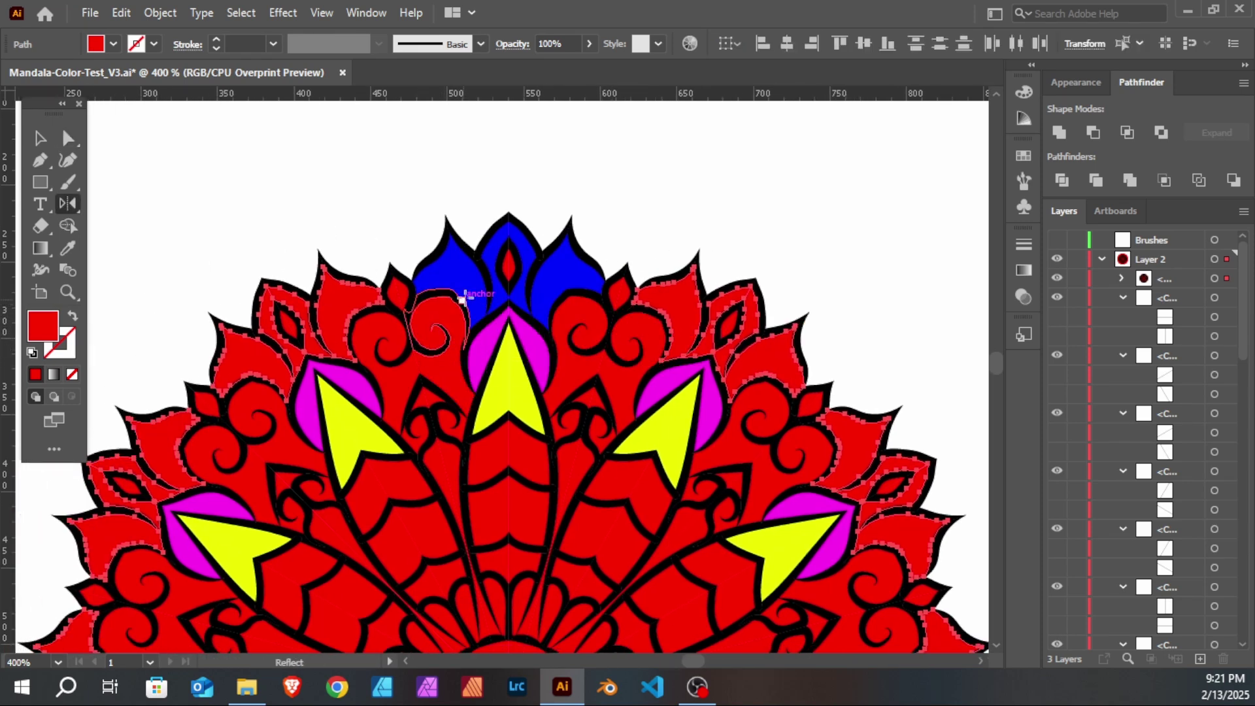
# Step: Fill the selected red outer petals with the blue sampled from the top petal group, and clear the selection
pyautogui.click(68, 249)
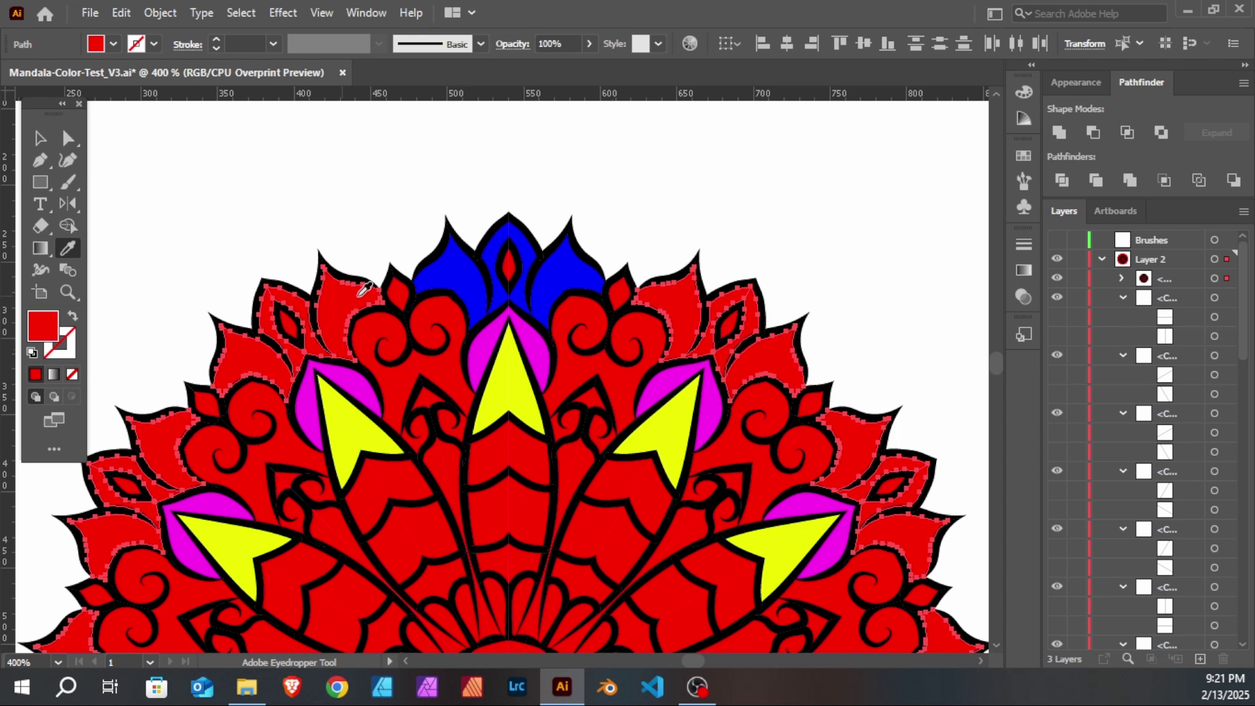
pyautogui.click(451, 268)
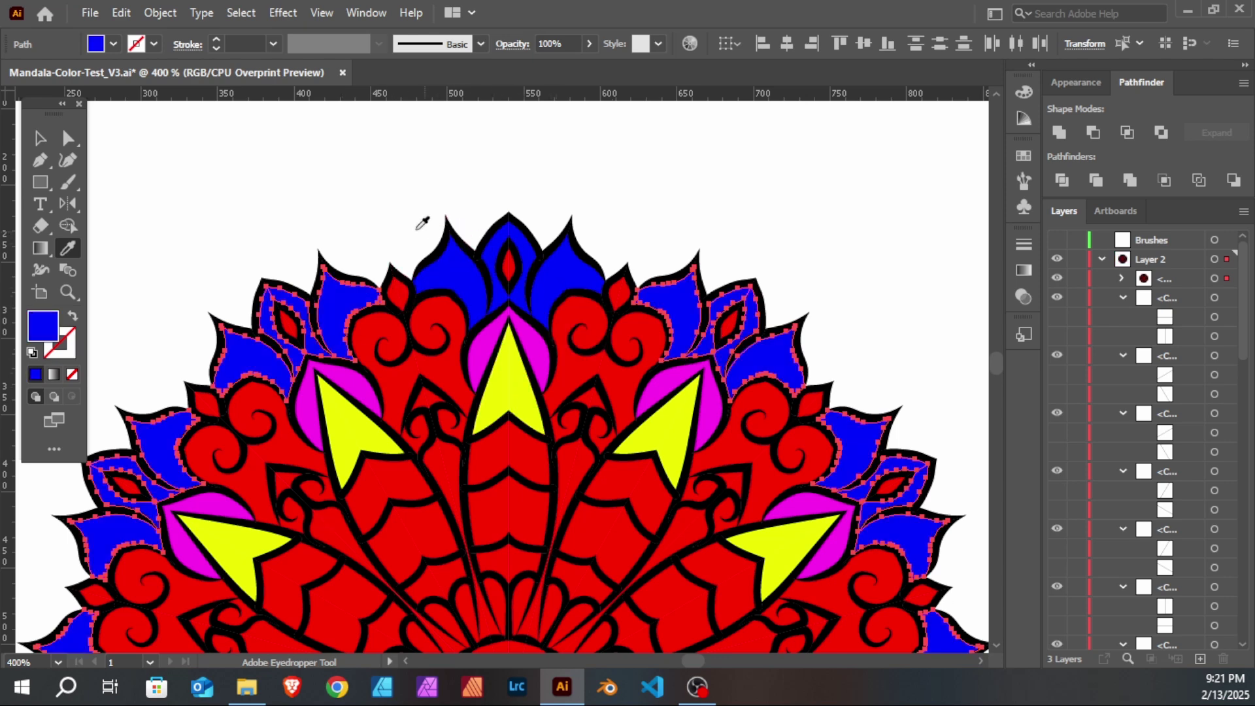
pyautogui.press('a')
pyautogui.click(387, 228)
# Step: Select every other wedge of the central circle, going clockwise from the upper left to the lower right
pyautogui.moveTo(493, 396); pyautogui.dragTo(583, 254)
pyautogui.scroll(-1, 569, 347)
pyautogui.scroll(-3, 565, 362)
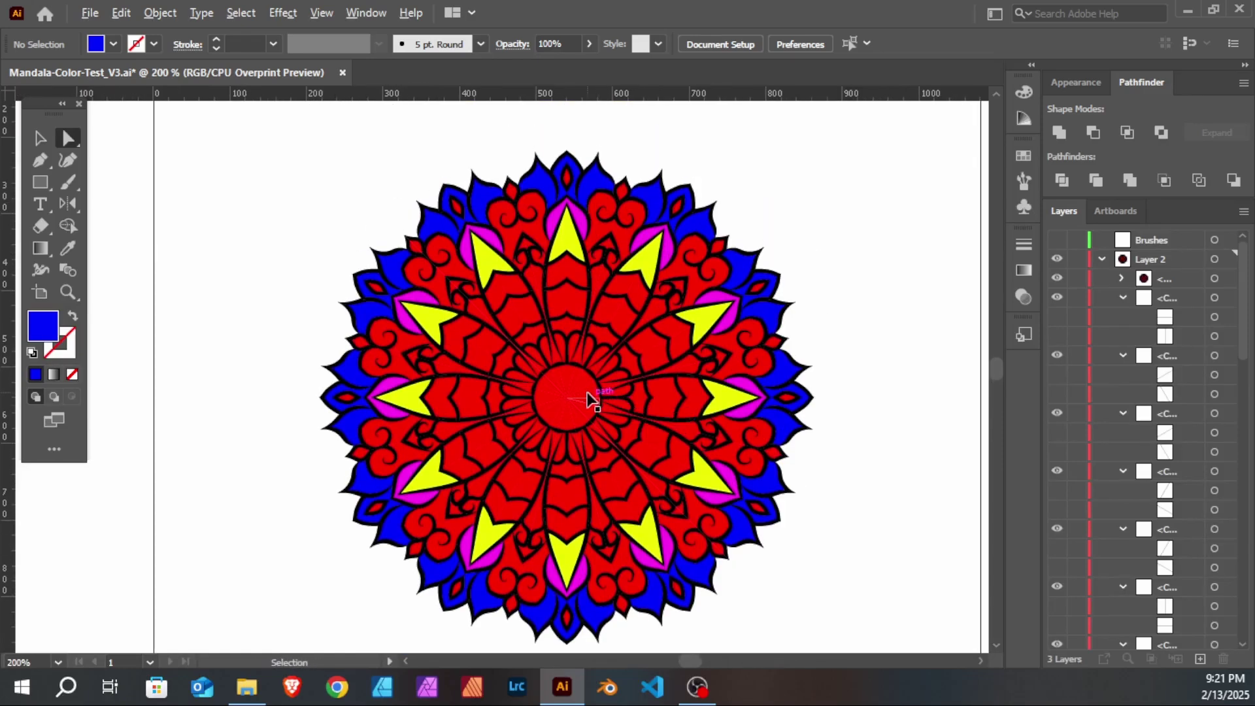
pyautogui.scroll(2, 590, 397)
pyautogui.click(528, 377)
pyautogui.scroll(3, 528, 377)
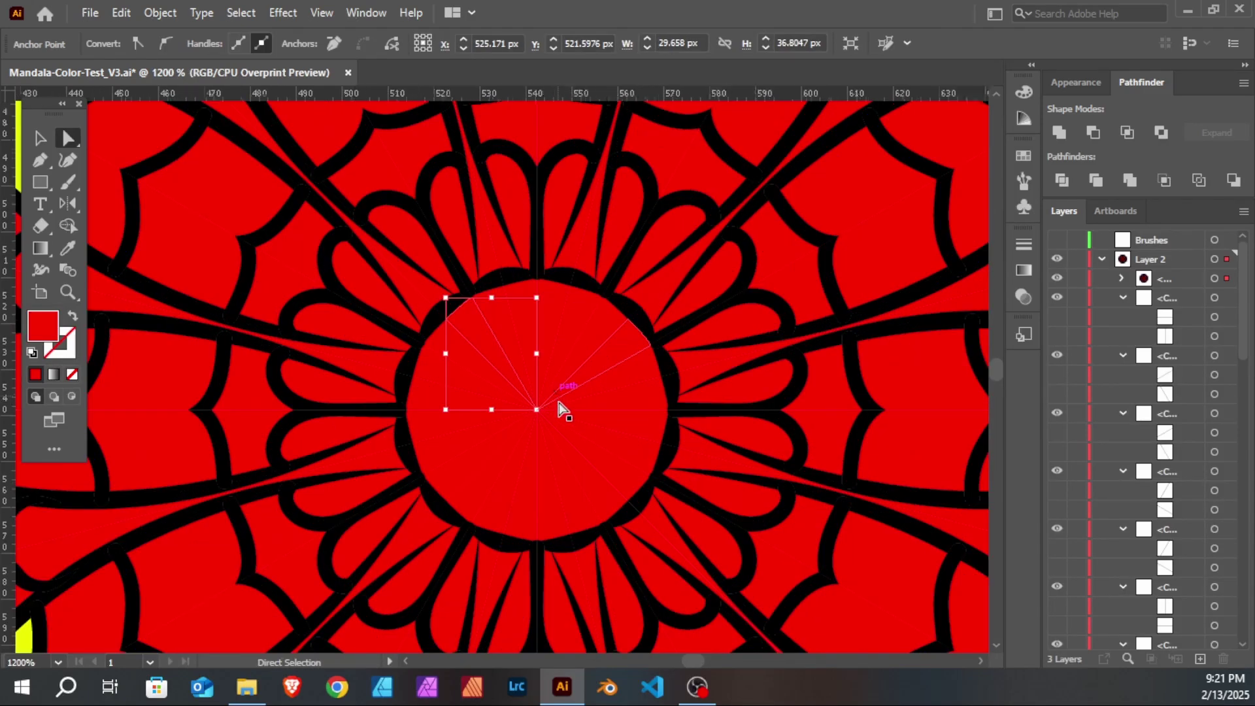
pyautogui.keyDown('shift'); pyautogui.click(515, 297); pyautogui.keyUp('shift')
pyautogui.keyDown('shift'); pyautogui.click(572, 285); pyautogui.keyUp('shift')
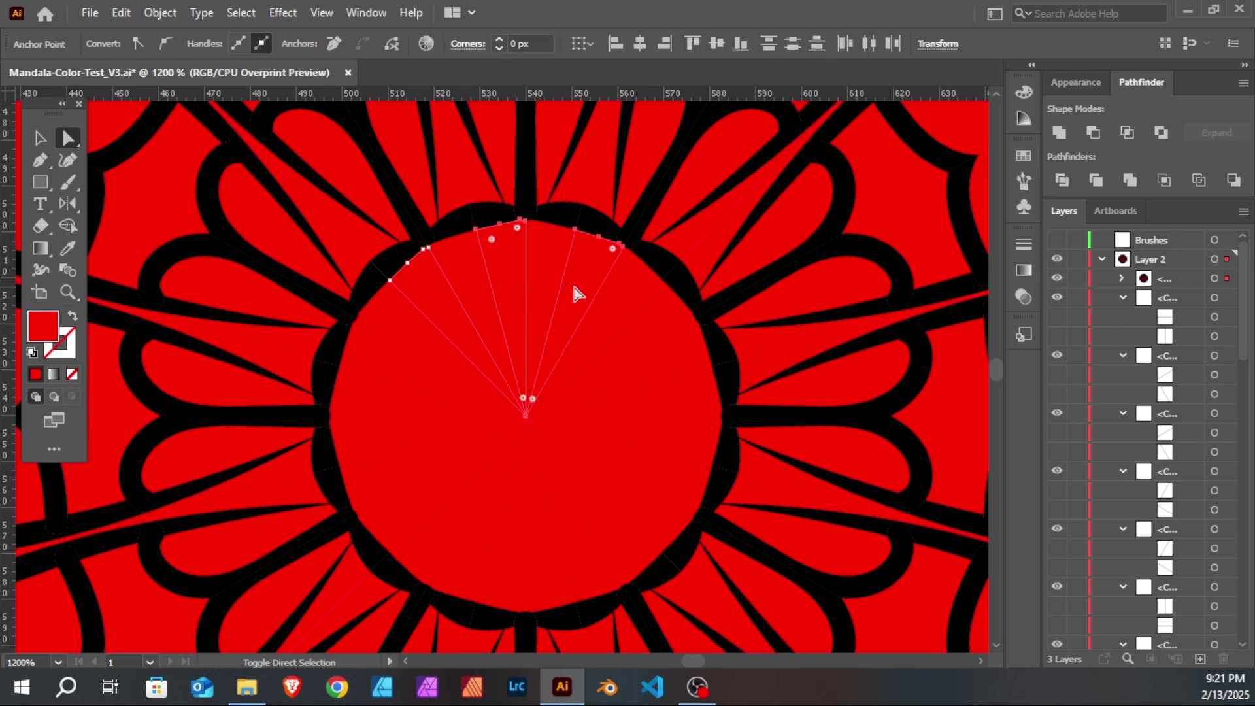
pyautogui.keyDown('shift'); pyautogui.click(630, 327); pyautogui.keyUp('shift')
pyautogui.keyDown('shift'); pyautogui.click(673, 405); pyautogui.keyUp('shift')
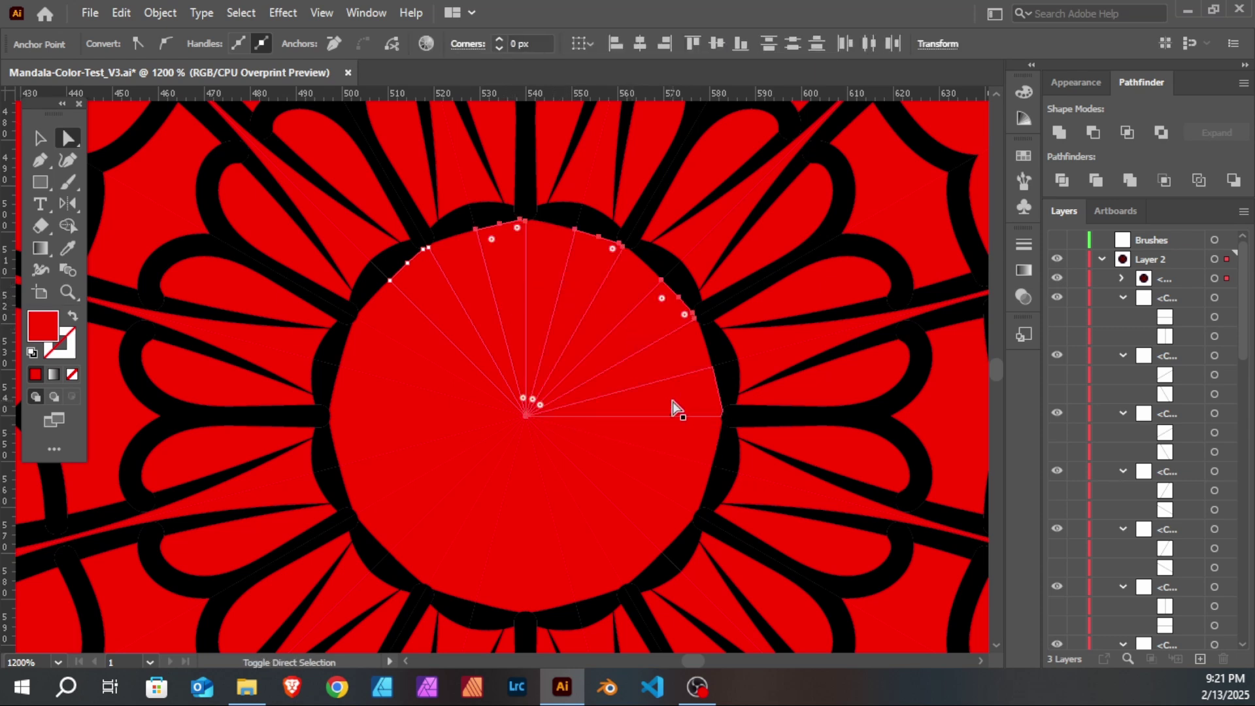
pyautogui.keyDown('shift'); pyautogui.click(672, 439); pyautogui.keyUp('shift')
pyautogui.keyDown('shift'); pyautogui.click(602, 517); pyautogui.keyUp('shift')
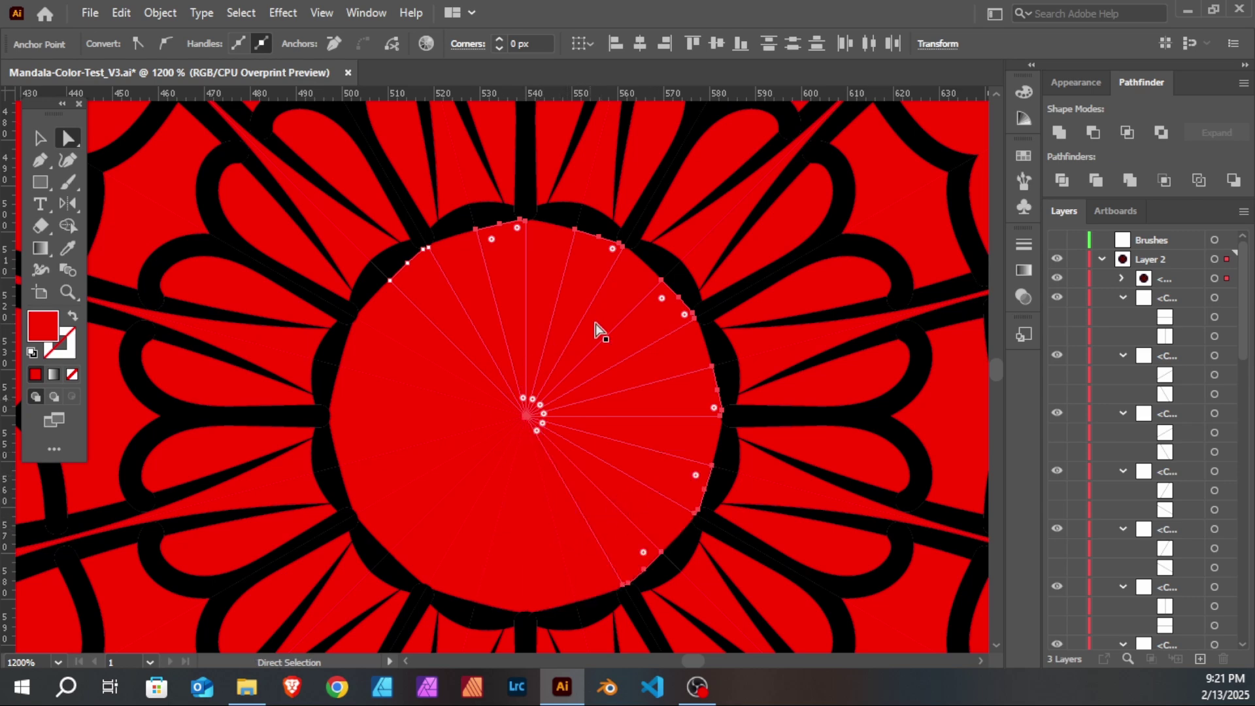
pyautogui.scroll(-1, 599, 320)
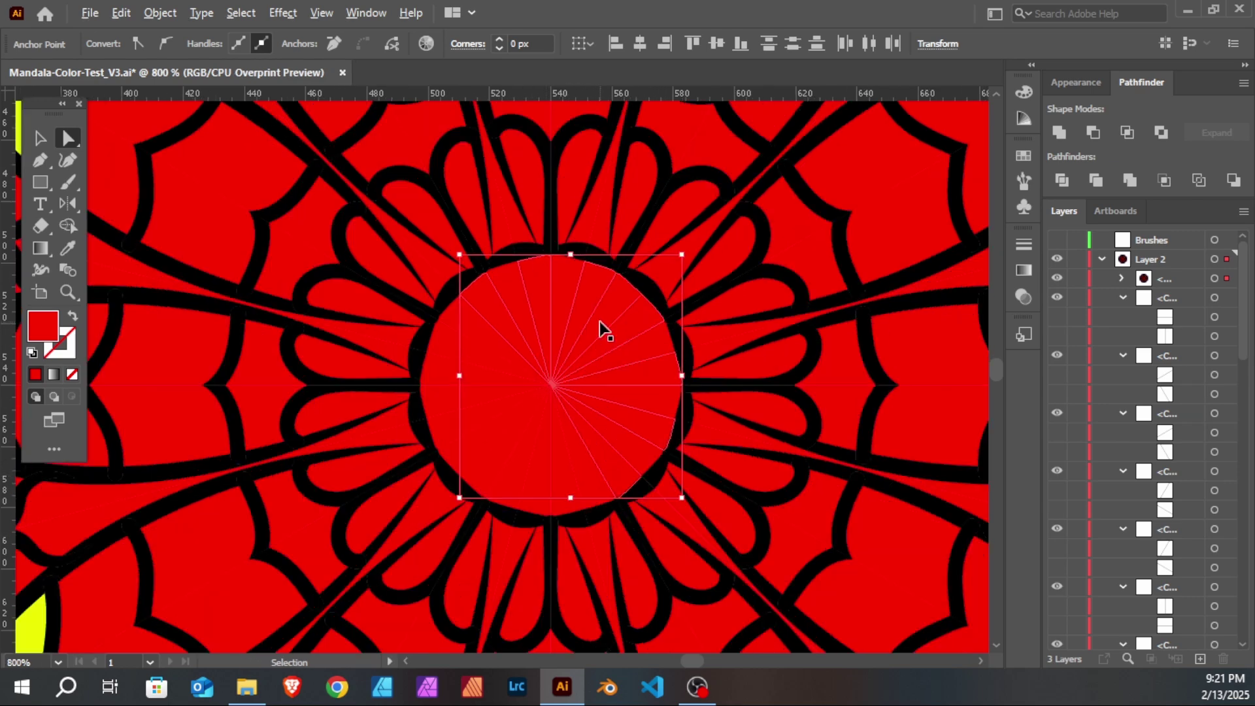
# Step: Close Mandala-Color-Test_V3.ai and open Mandala-Color-Test_V2.ai
pyautogui.click(343, 72)
pyautogui.click(639, 368)
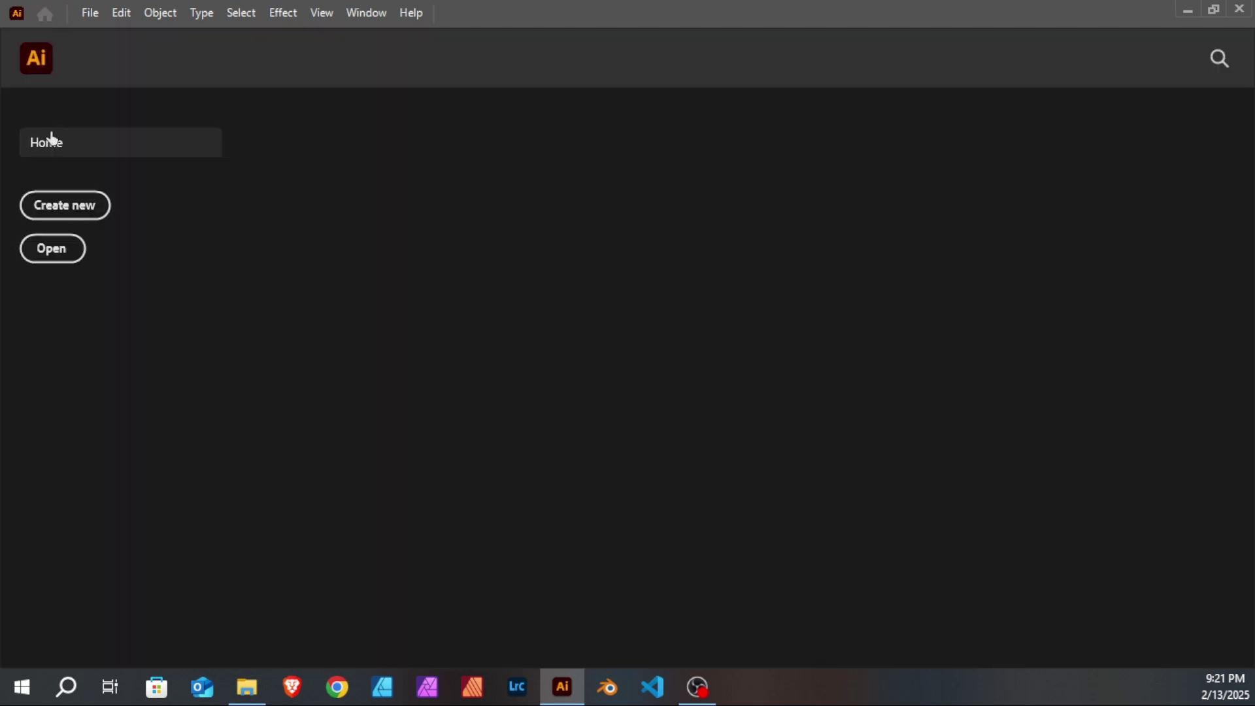
pyautogui.hotkey('ctrl', 'o')
pyautogui.scroll(-6, 575, 339)
pyautogui.scroll(-1, 591, 374)
pyautogui.doubleClick(583, 316)
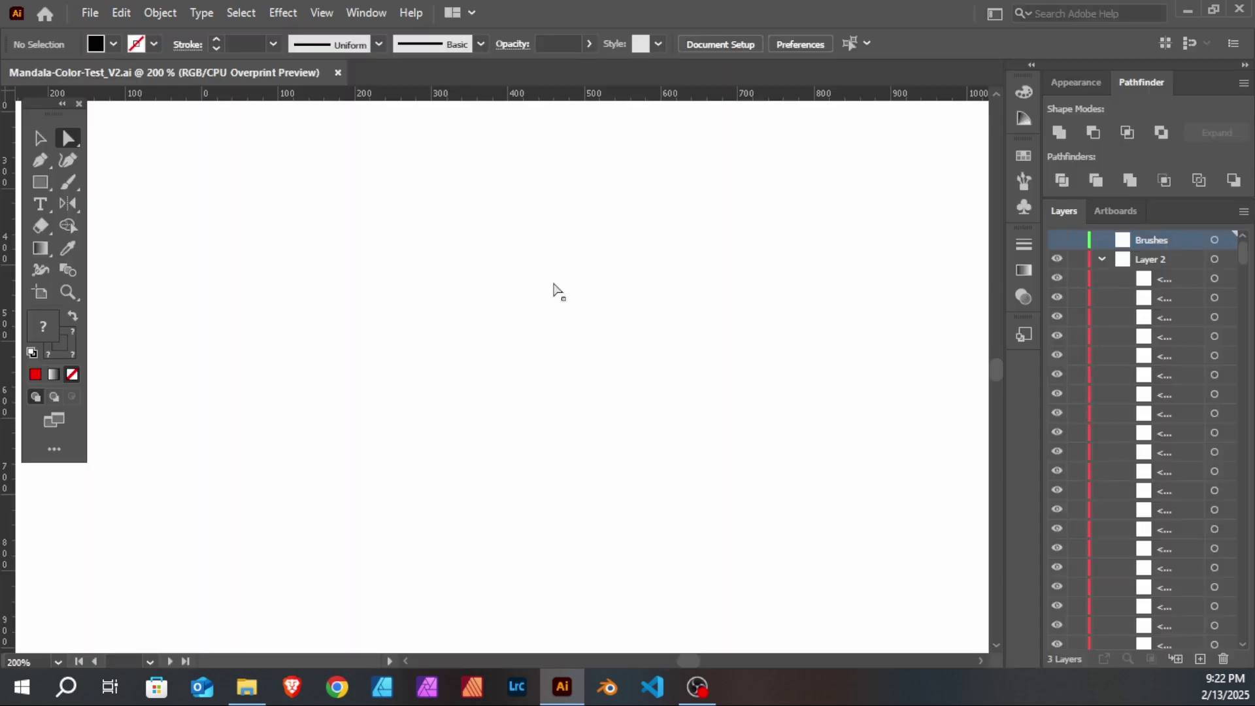
# Step: Examine how the colors repeat around the mandala, from the outer petals to the central circle
pyautogui.scroll(5, 644, 300)
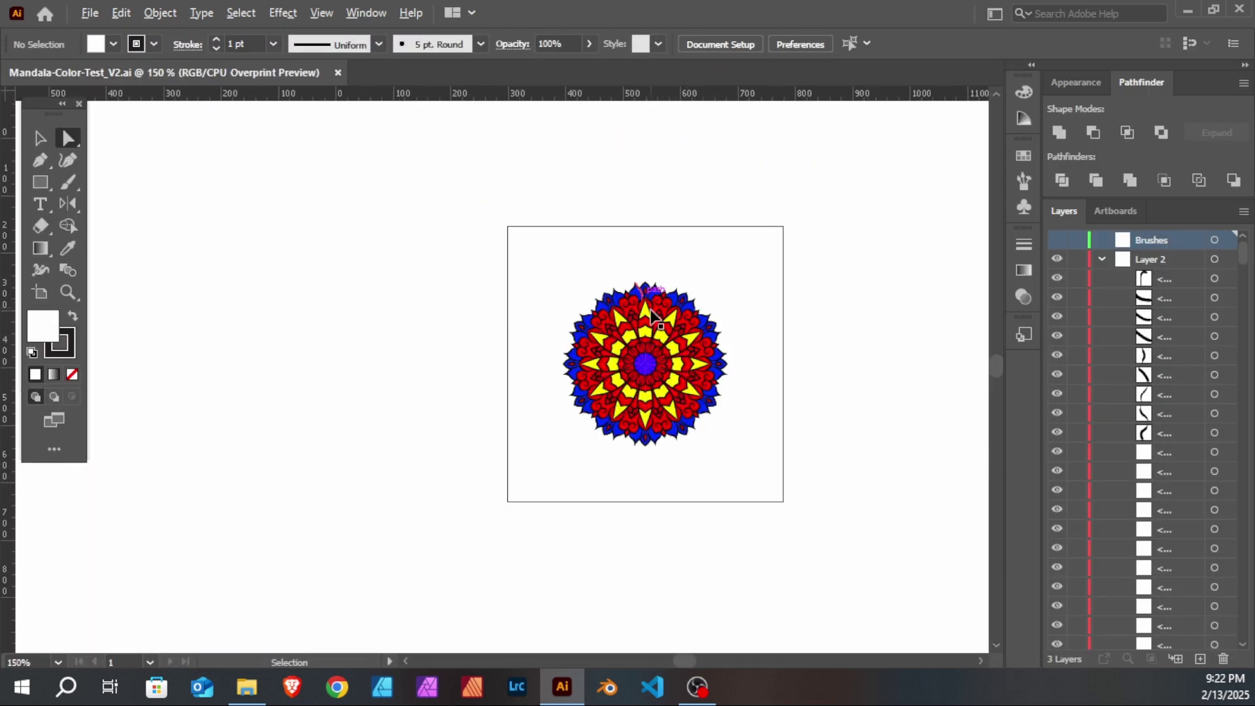
pyautogui.moveTo(704, 356); pyautogui.dragTo(671, 208)
pyautogui.hotkey('ctrl', '-')
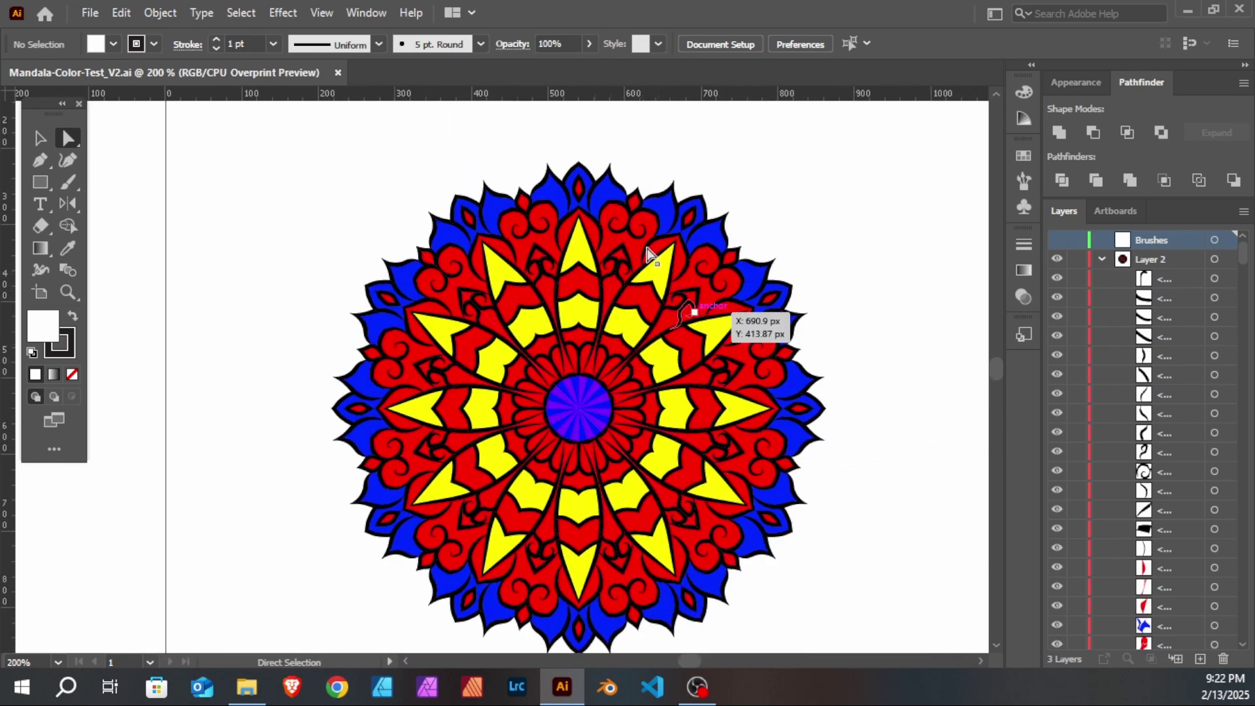
pyautogui.moveTo(742, 351); pyautogui.dragTo(718, 318)
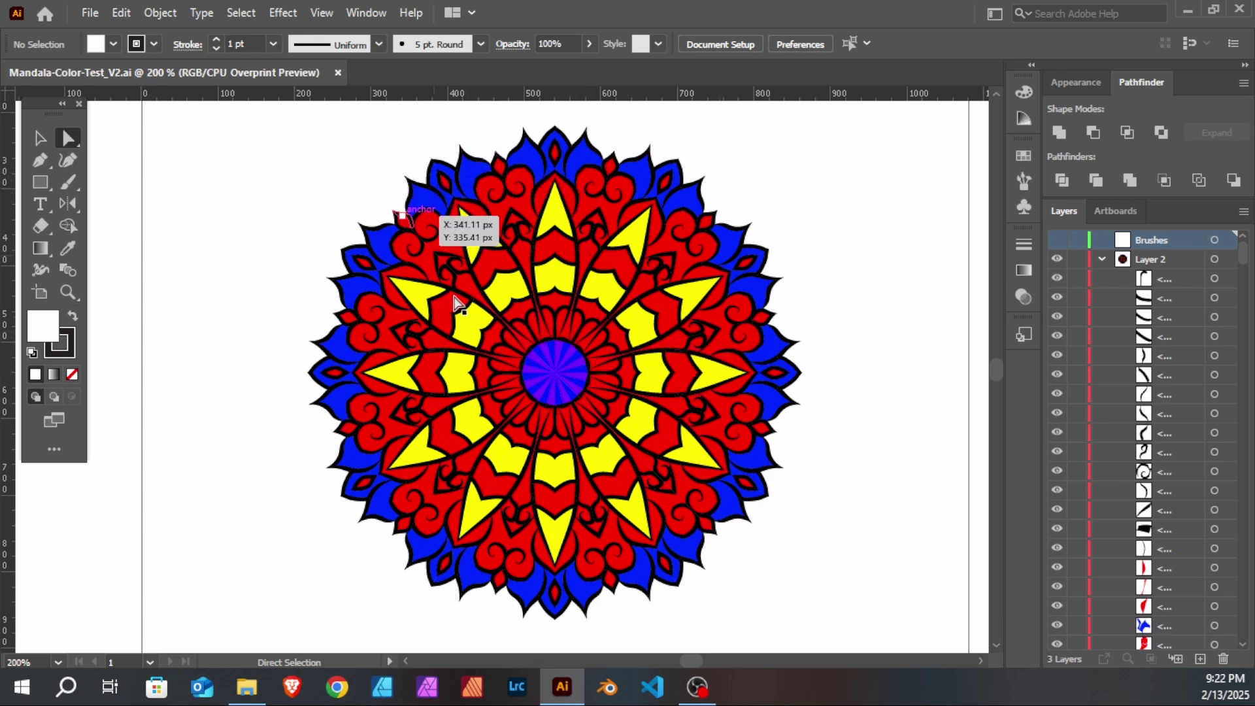
pyautogui.moveTo(749, 224); pyautogui.dragTo(746, 303)
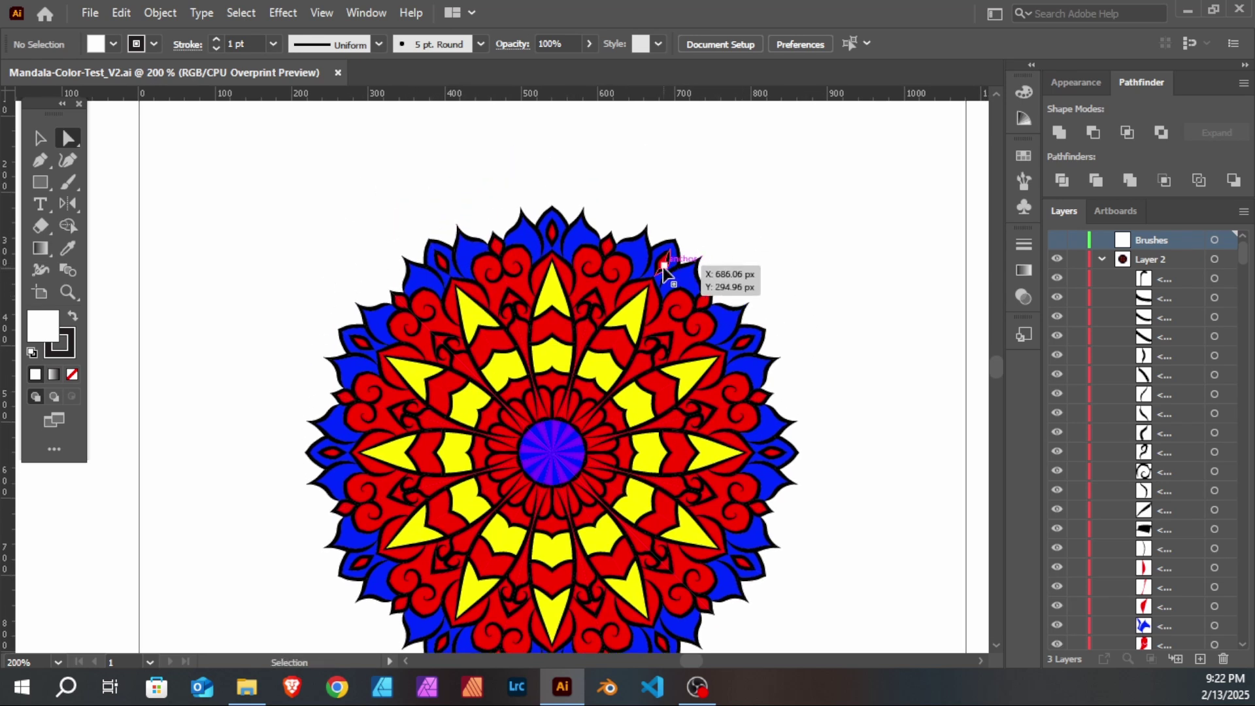
pyautogui.scroll(1, 664, 268)
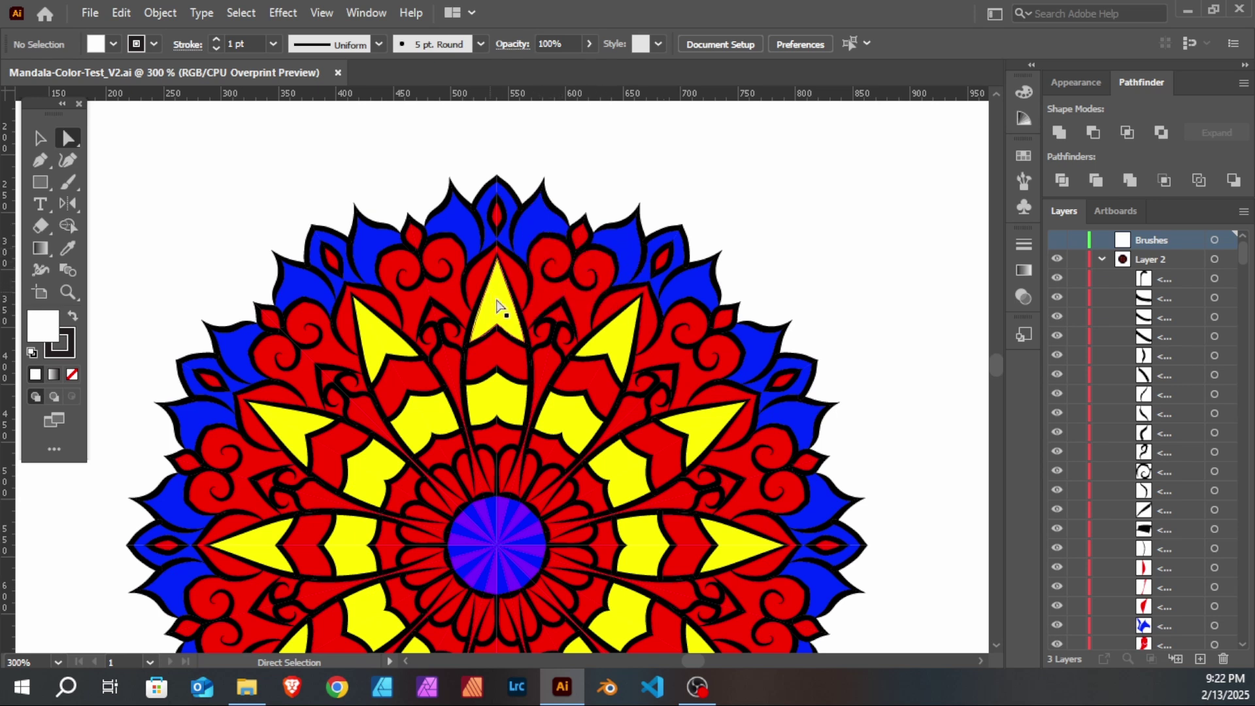
pyautogui.moveTo(558, 313); pyautogui.dragTo(586, 283)
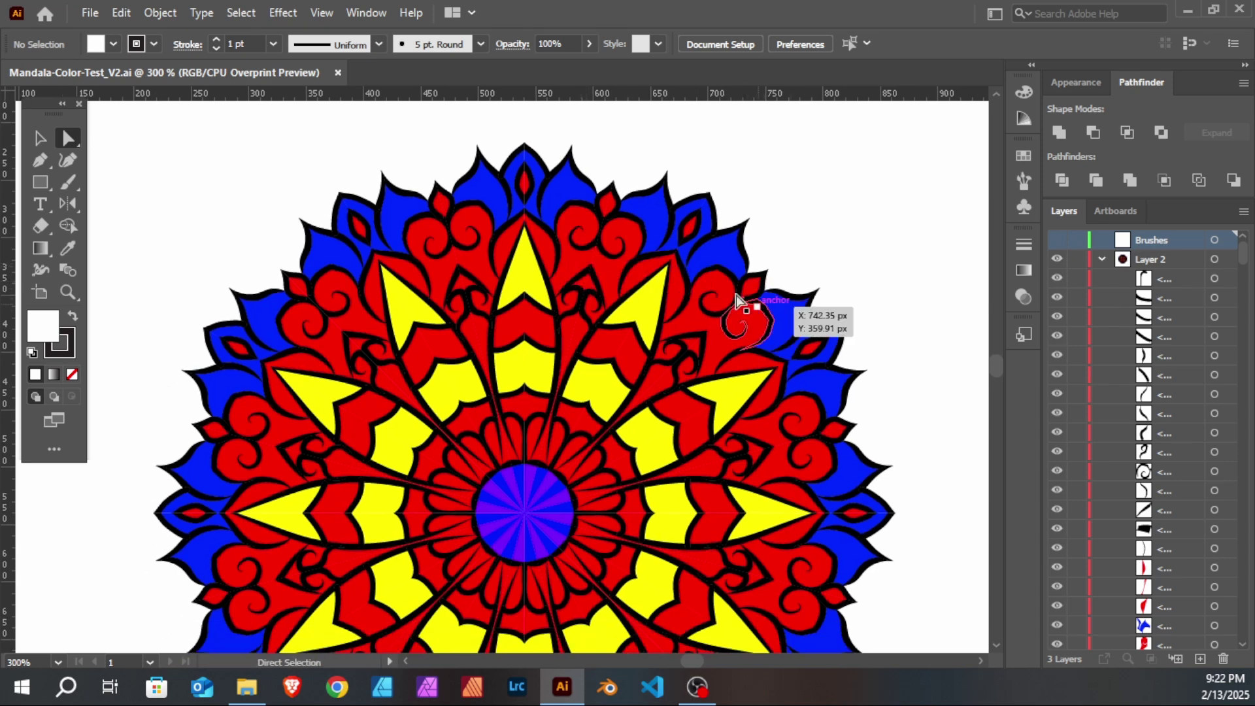